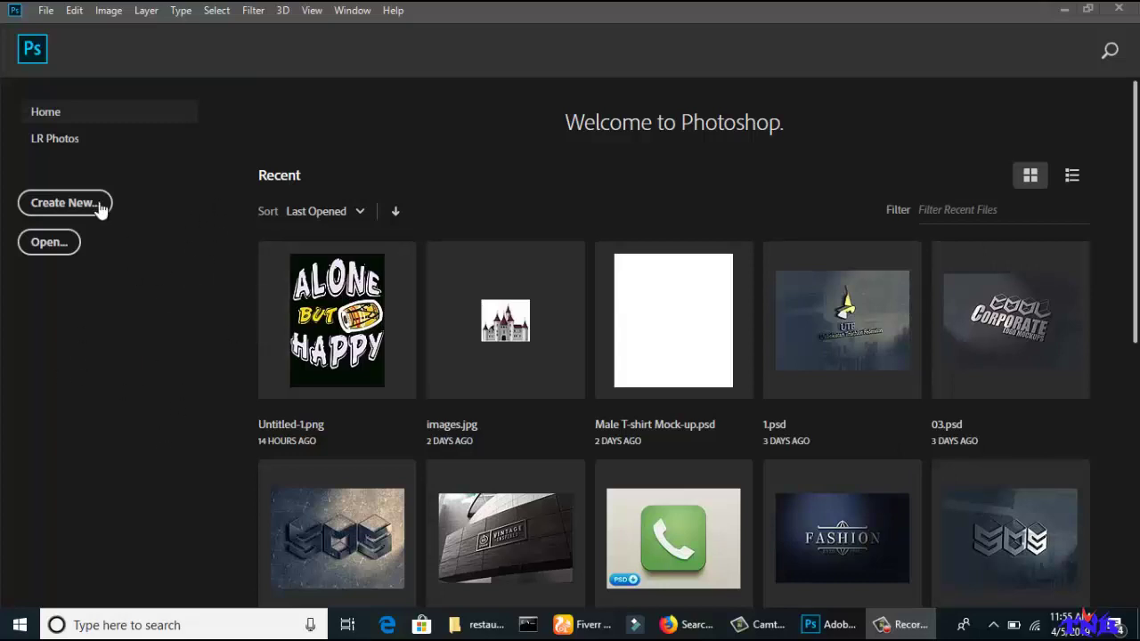
# - Create a new white 820 × 312 px document at 300 ppi
pyautogui.click(62, 213)
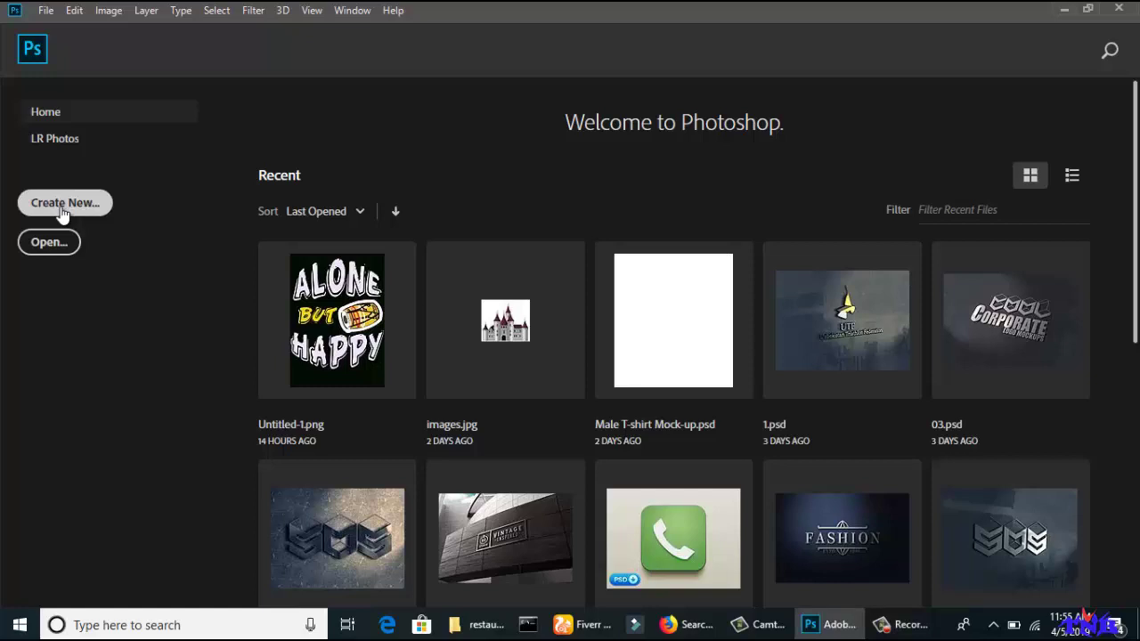
pyautogui.click(62, 206)
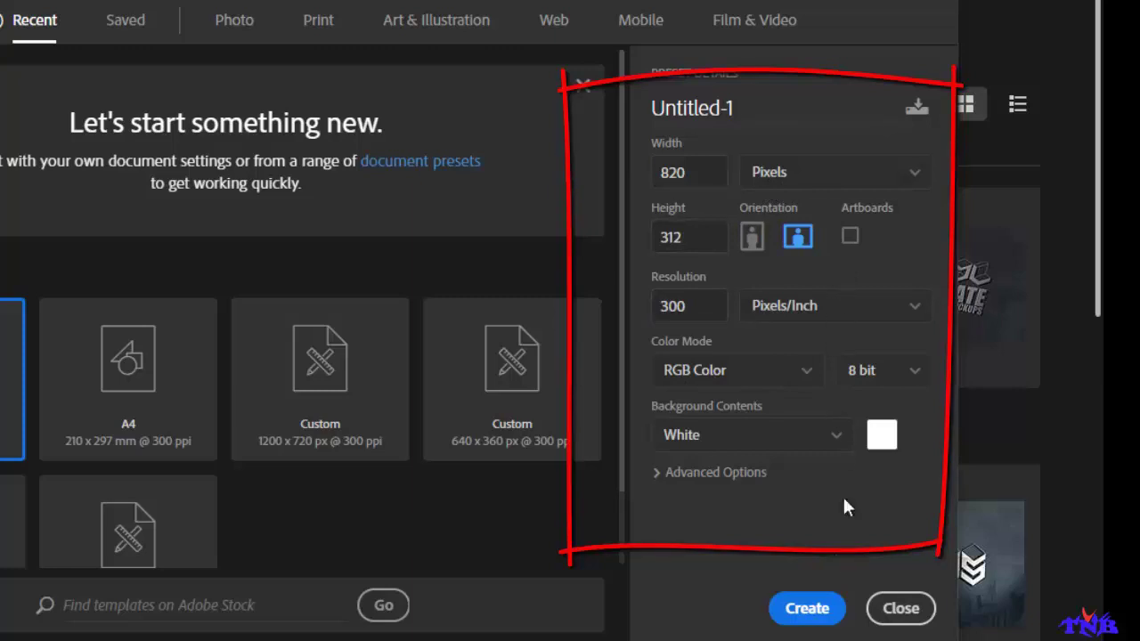
pyautogui.click(806, 608)
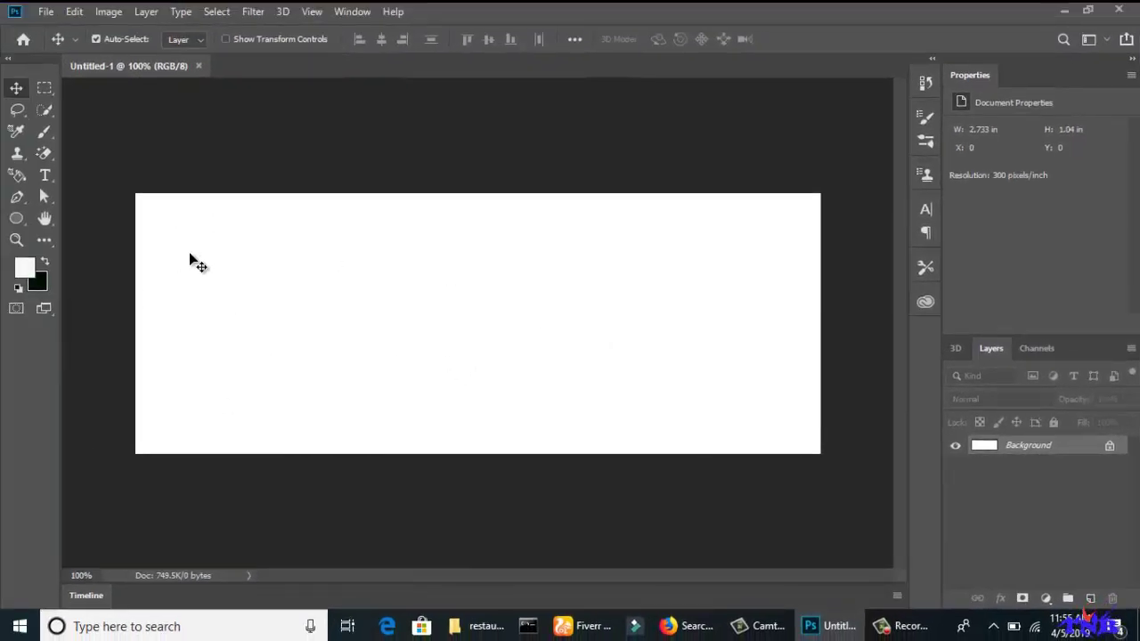
# - Open the restaurant requirements folder and drag the turquoise wood-grain image into the banner
pyautogui.click(478, 626)
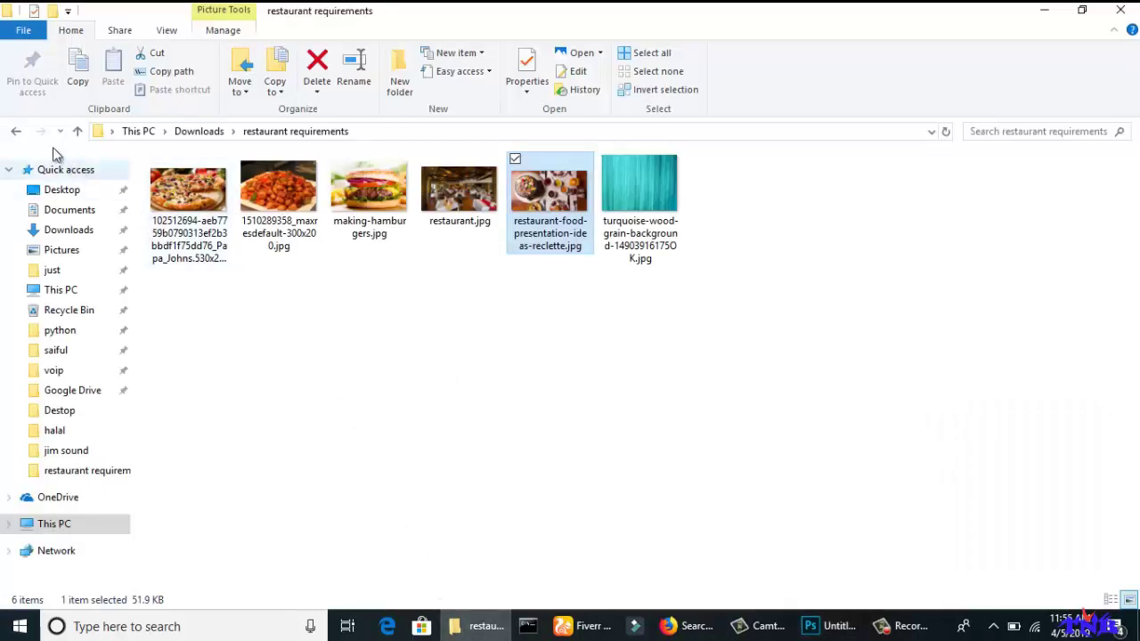
pyautogui.click(14, 132)
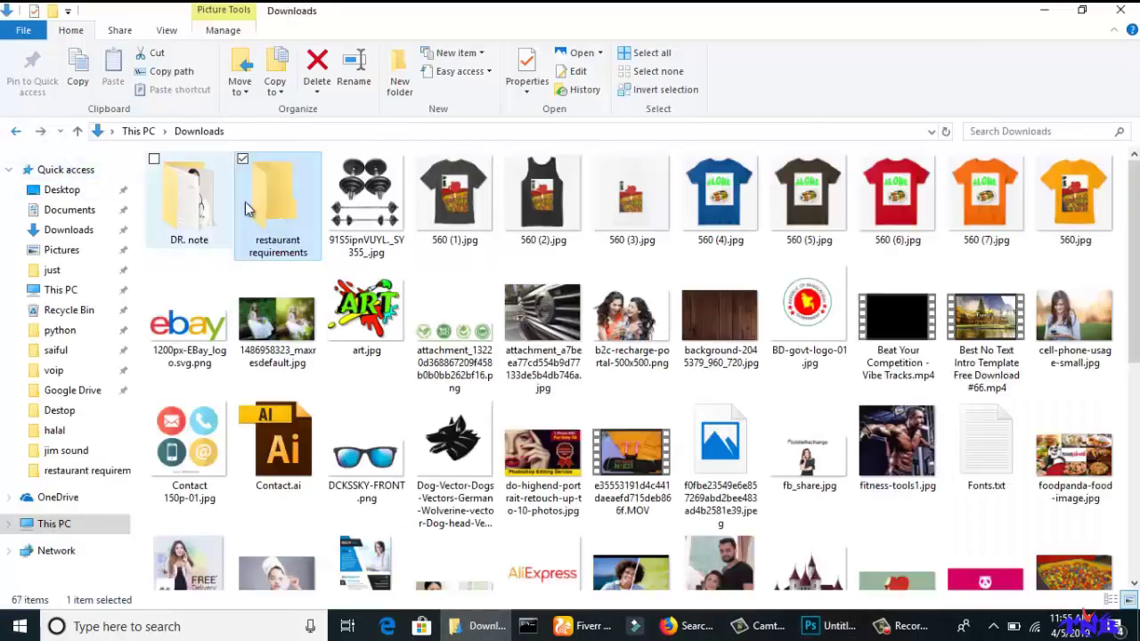
pyautogui.doubleClick(285, 243)
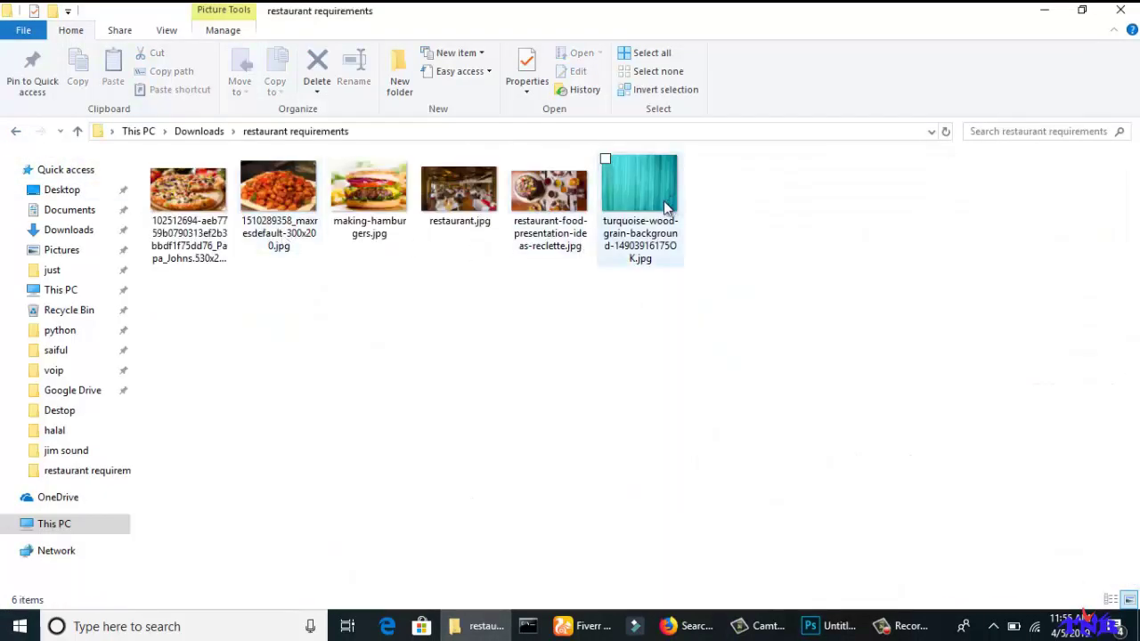
pyautogui.moveTo(664, 203)
pyautogui.mouseDown()
pyautogui.moveTo(764, 386)
pyautogui.moveTo(436, 282)
pyautogui.mouseUp()
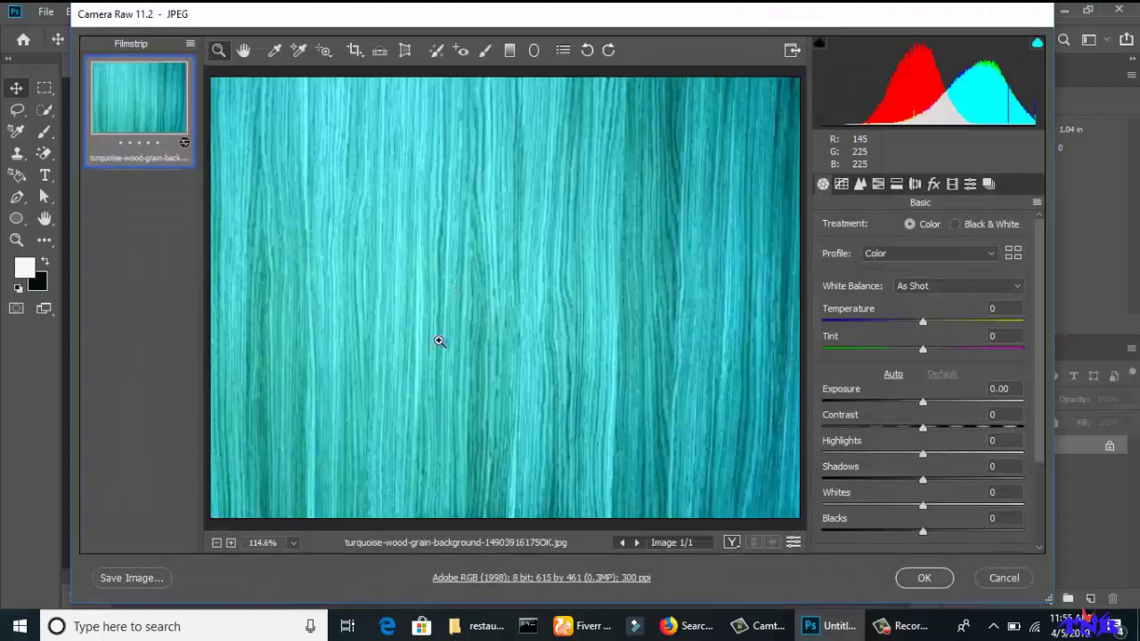
# - Accept the turquoise wood-grain image from Camera Raw and stretch it edge to edge across the banner
pyautogui.click(923, 578)
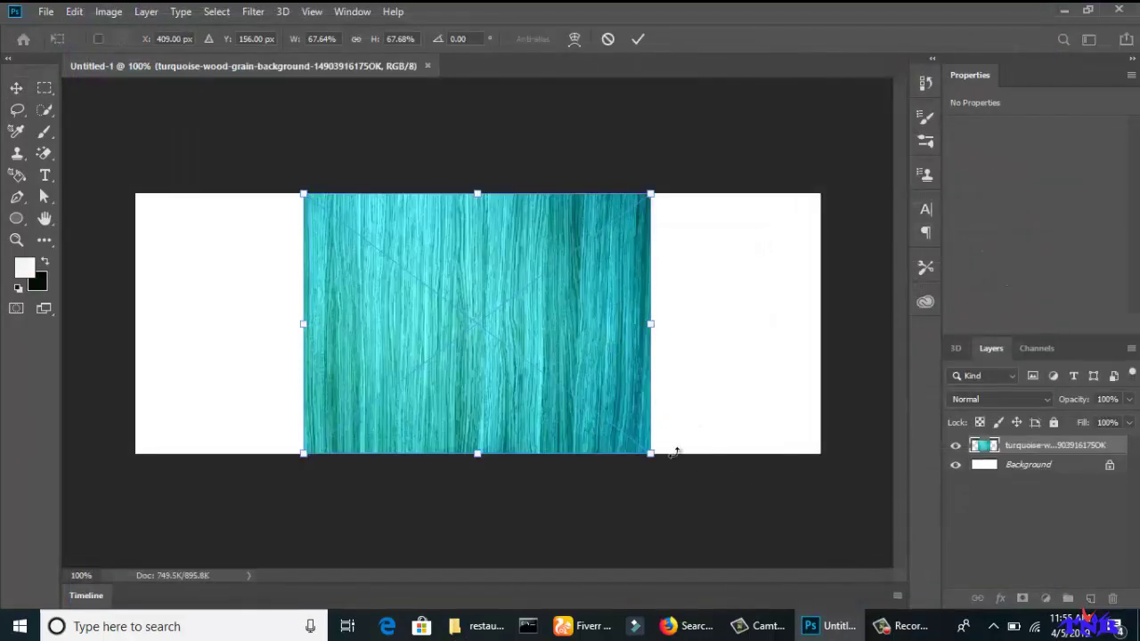
pyautogui.moveTo(648, 452); pyautogui.dragTo(805, 503)
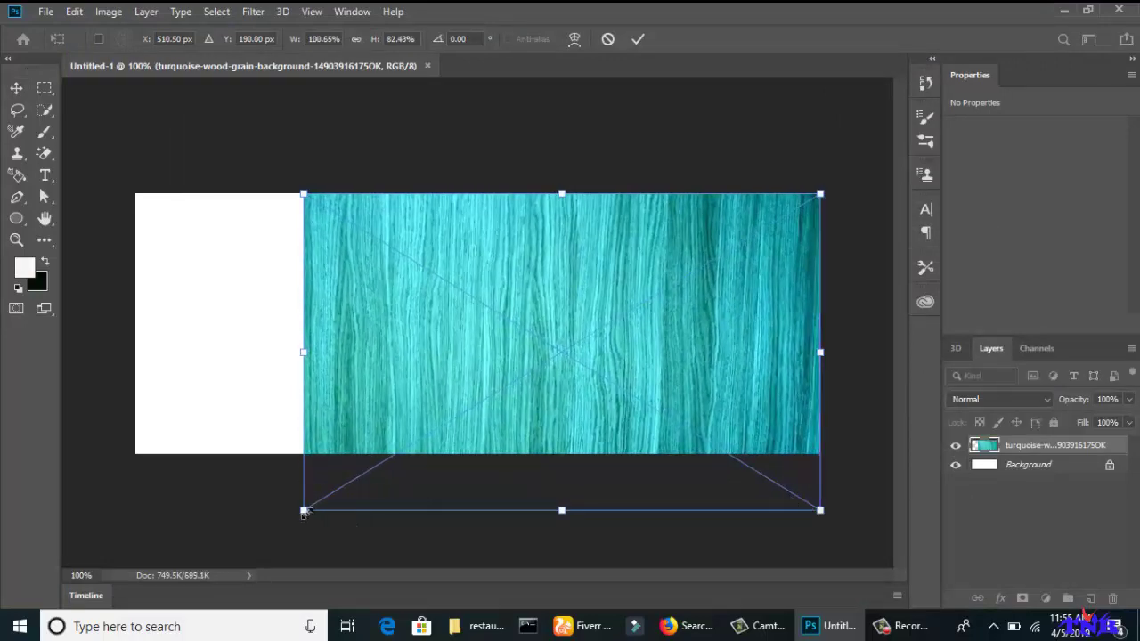
pyautogui.moveTo(303, 511); pyautogui.dragTo(136, 485)
pyautogui.hotkey('ctrl', 'z')
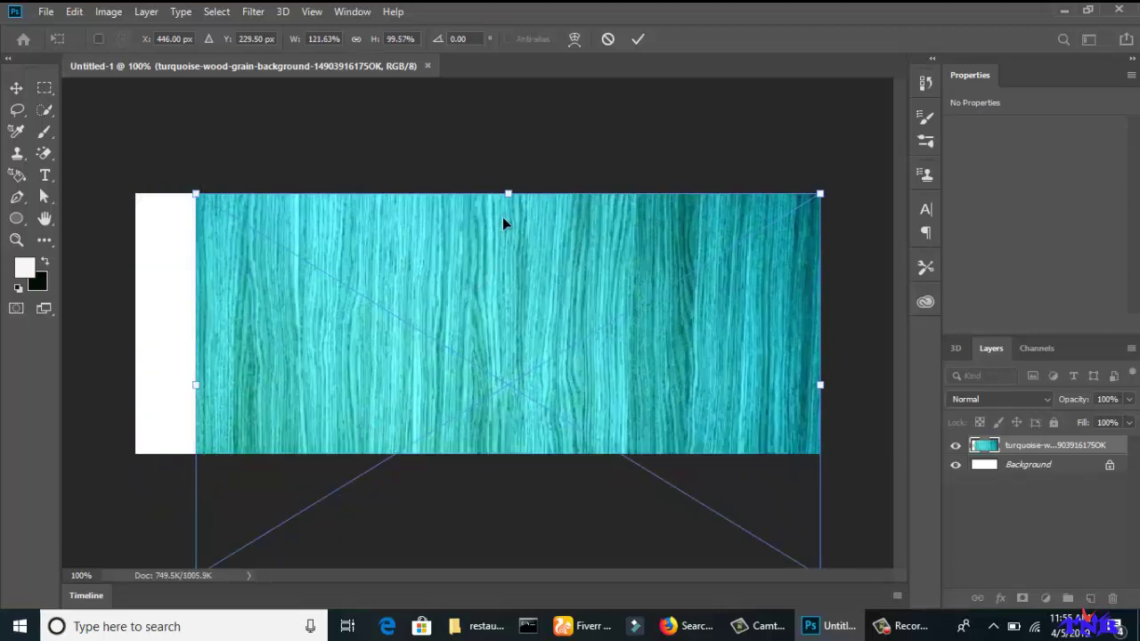
pyautogui.moveTo(519, 269); pyautogui.dragTo(517, 222)
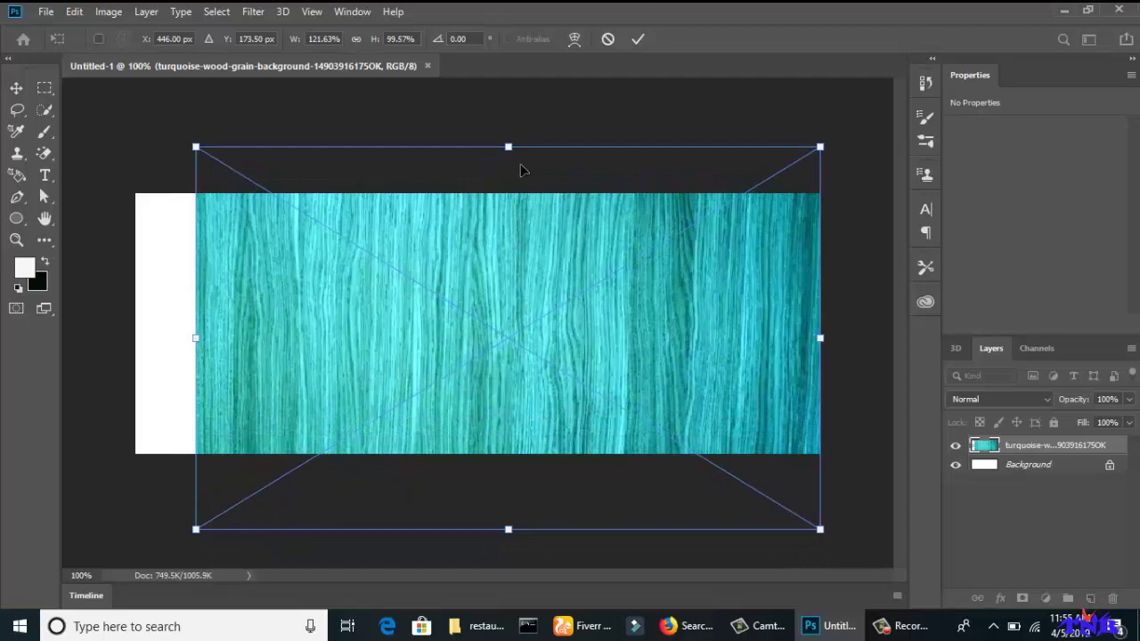
pyautogui.moveTo(512, 149); pyautogui.dragTo(507, 172)
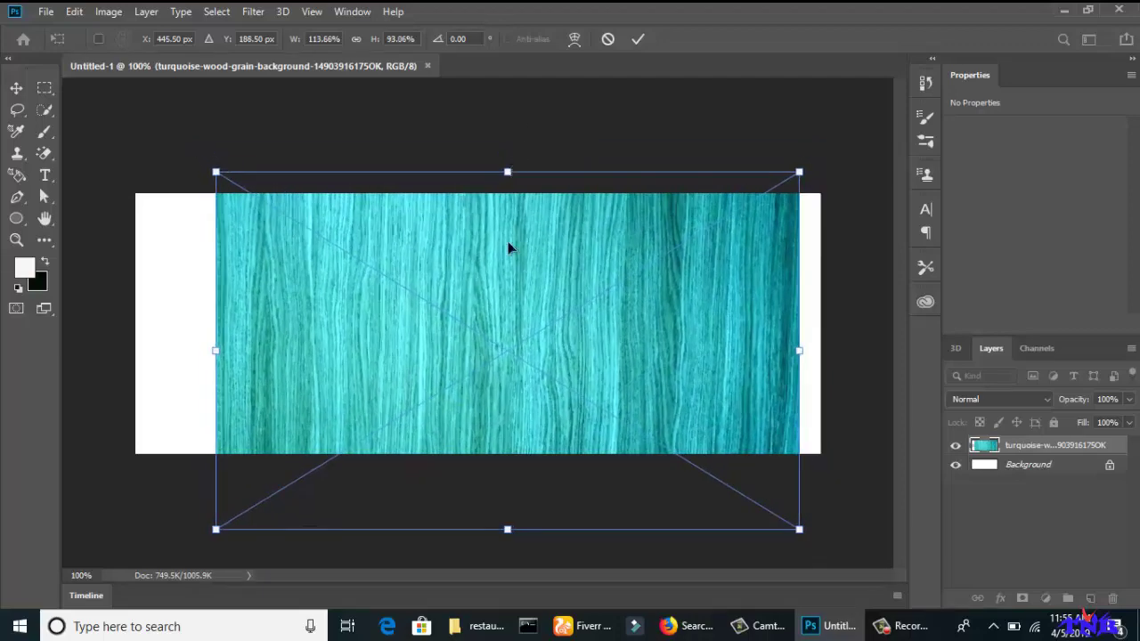
pyautogui.moveTo(196, 353); pyautogui.dragTo(134, 352)
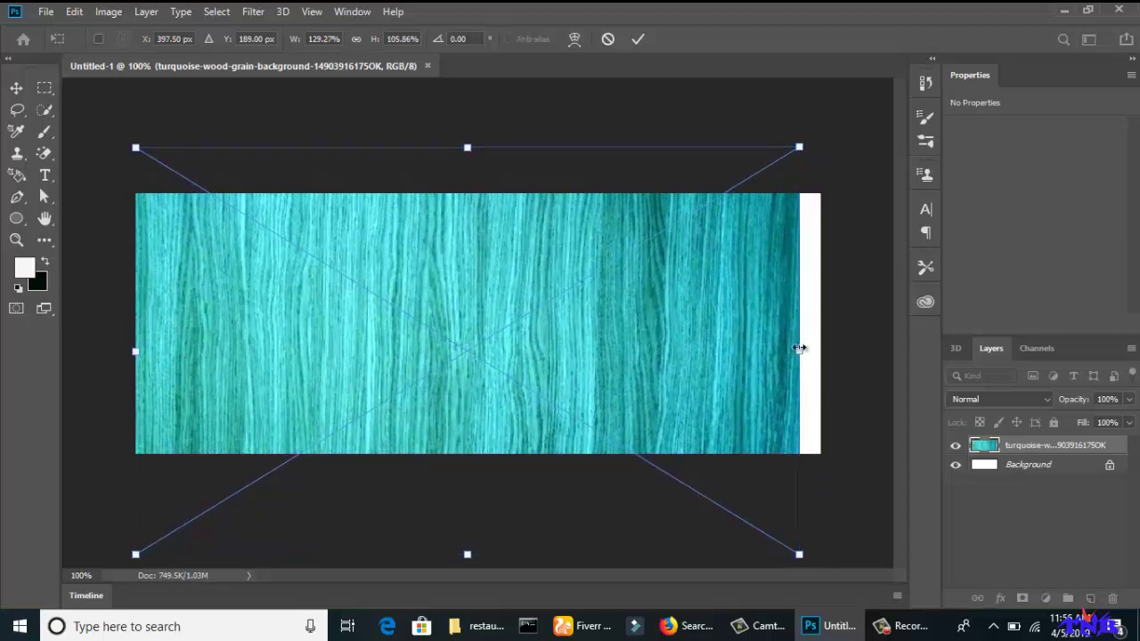
pyautogui.moveTo(801, 349); pyautogui.dragTo(820, 350)
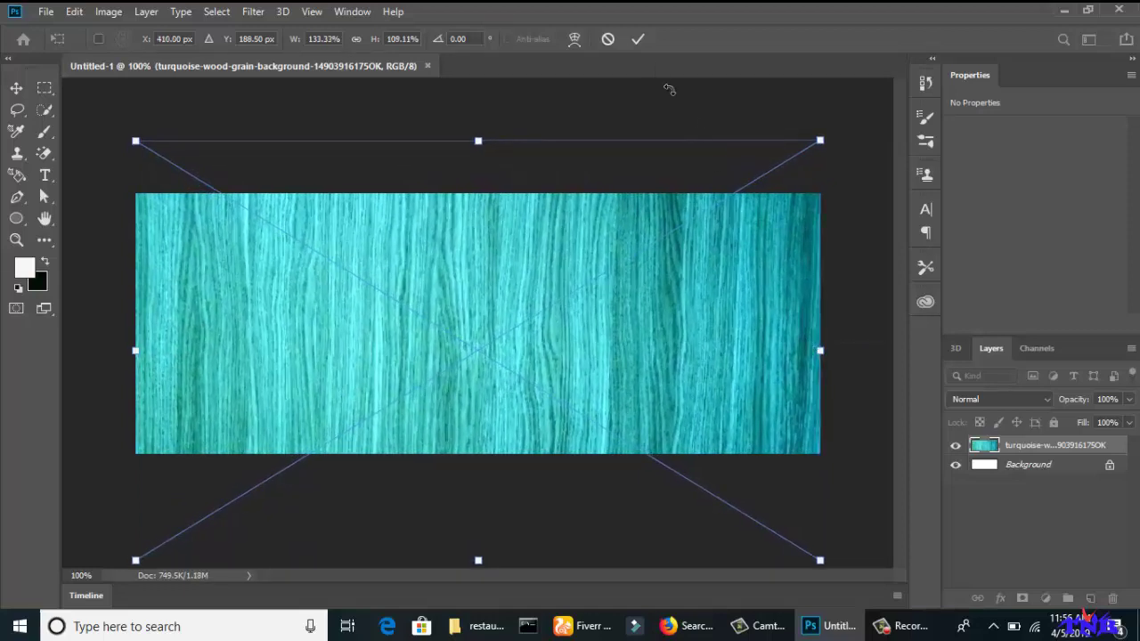
pyautogui.click(641, 41)
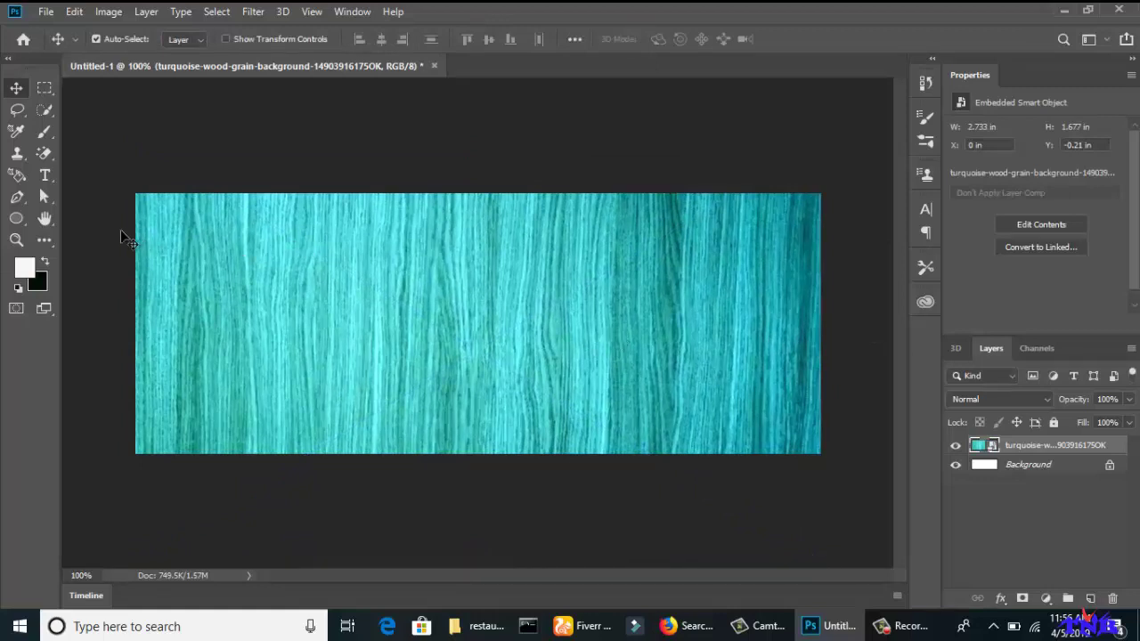
# - Draw a 387 × 436 px ellipse using Subtract Front Shape, overlapping the banner's right edge
pyautogui.click(18, 220)
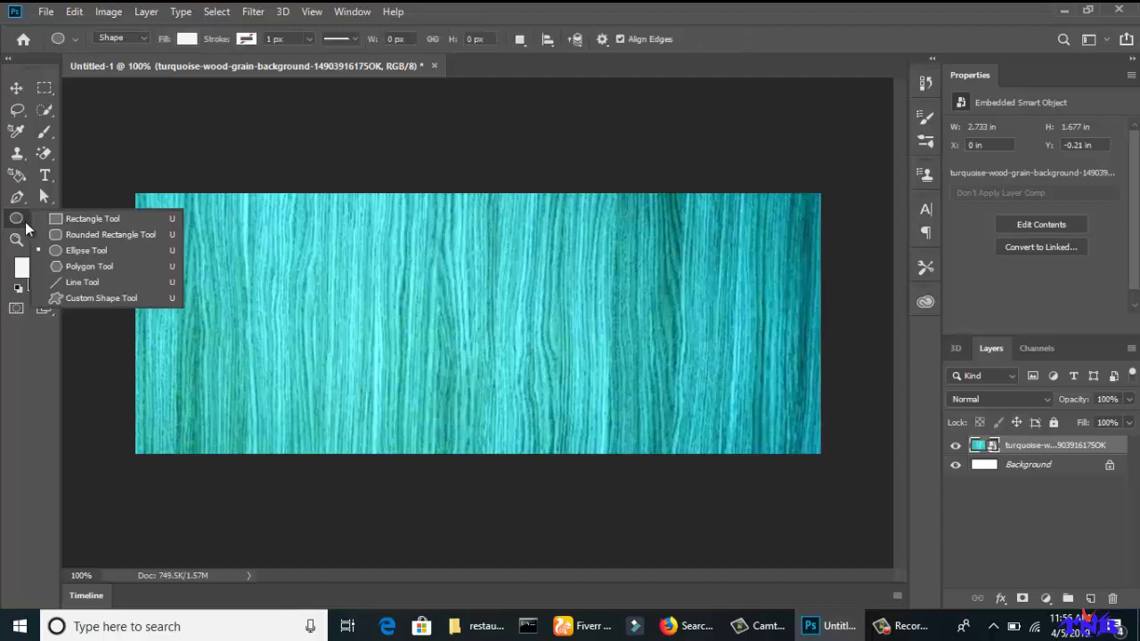
pyautogui.click(57, 251)
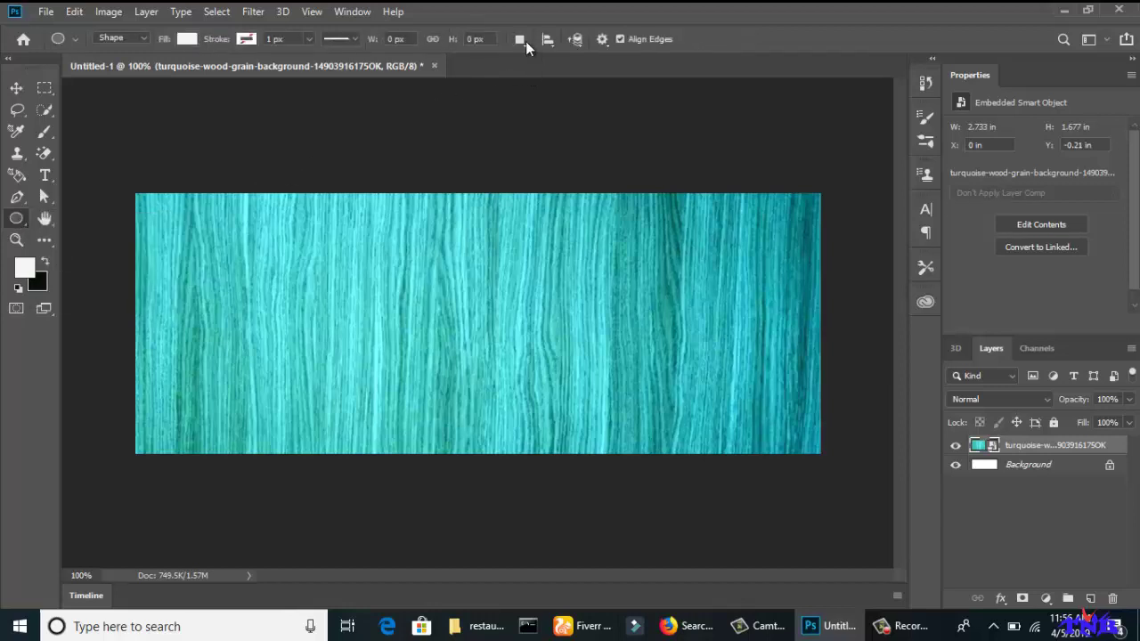
pyautogui.click(522, 40)
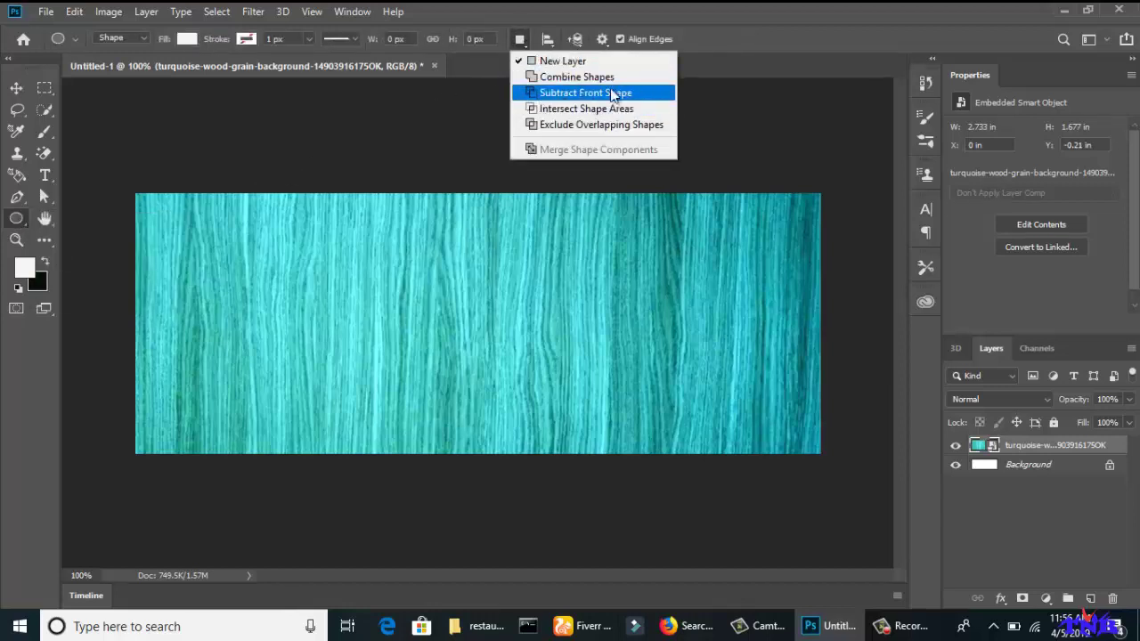
pyautogui.click(566, 93)
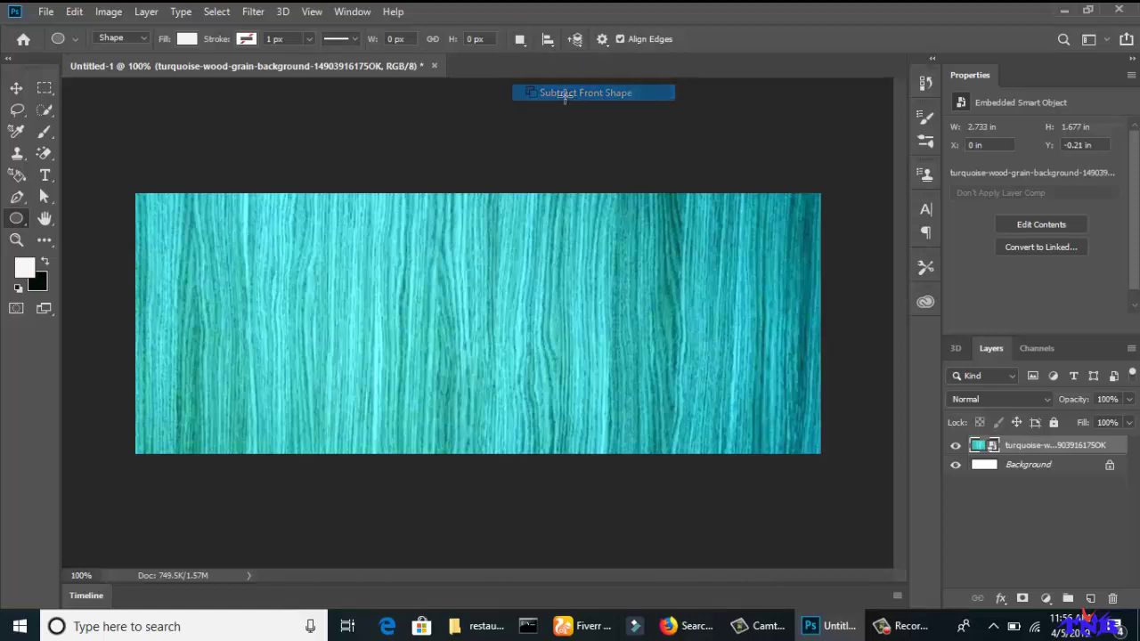
pyautogui.moveTo(588, 145); pyautogui.dragTo(898, 505)
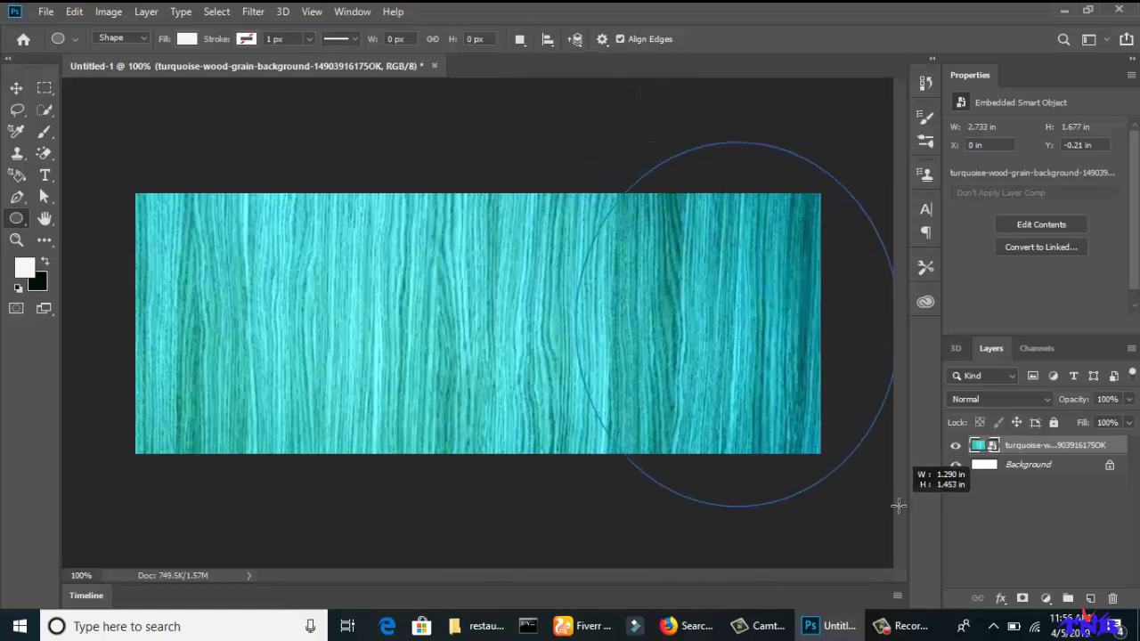
pyautogui.press('space')
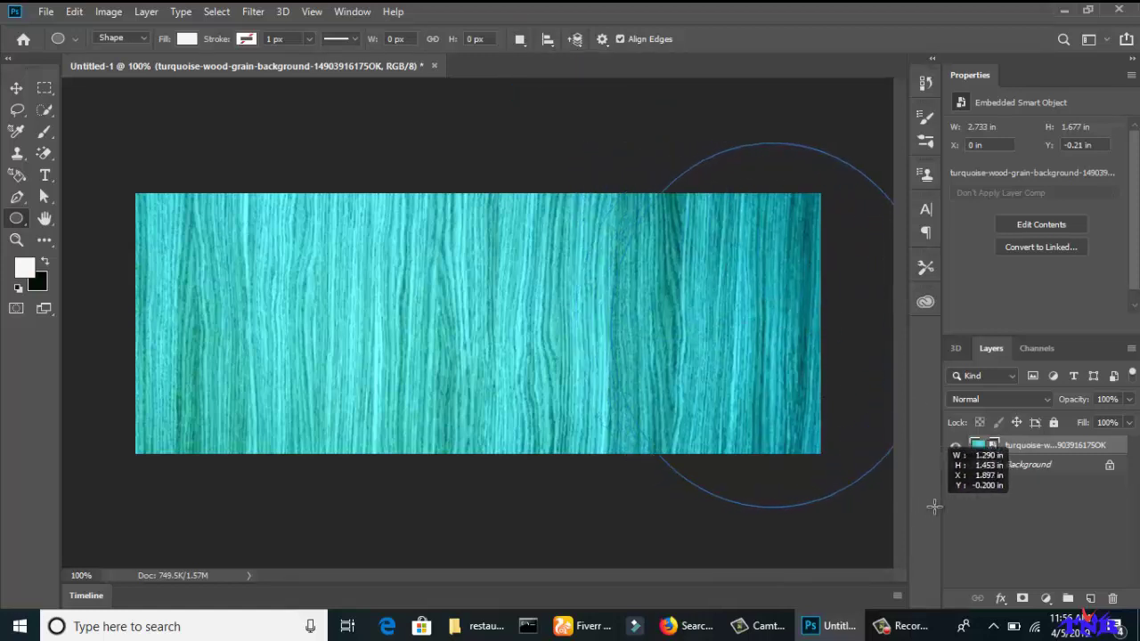
pyautogui.moveTo(917, 506); pyautogui.dragTo(947, 508)
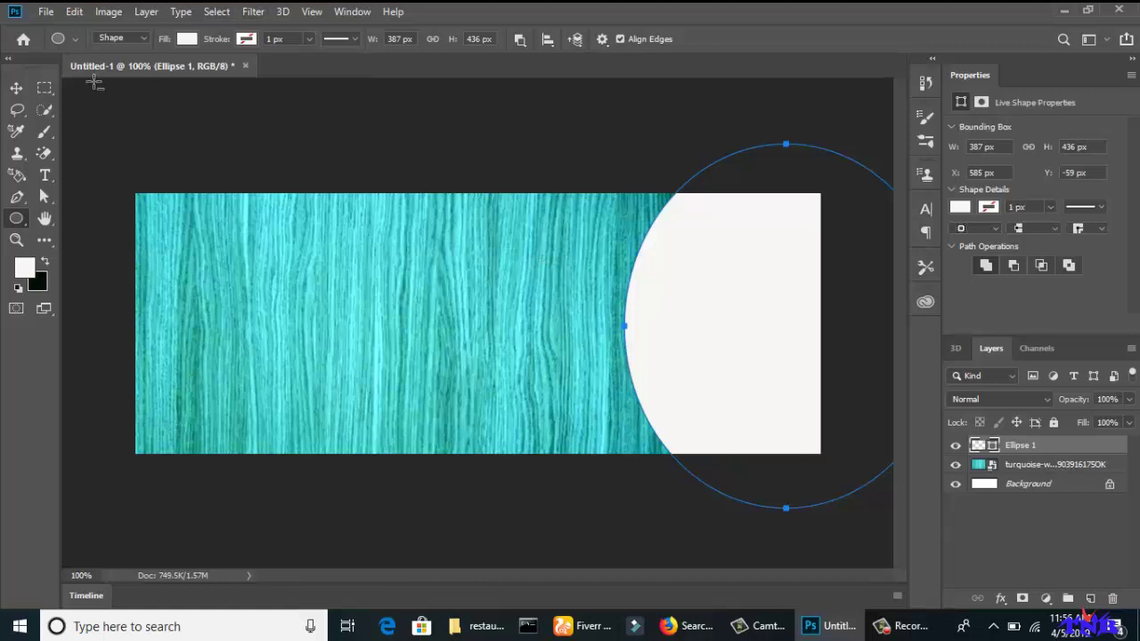
pyautogui.click(16, 87)
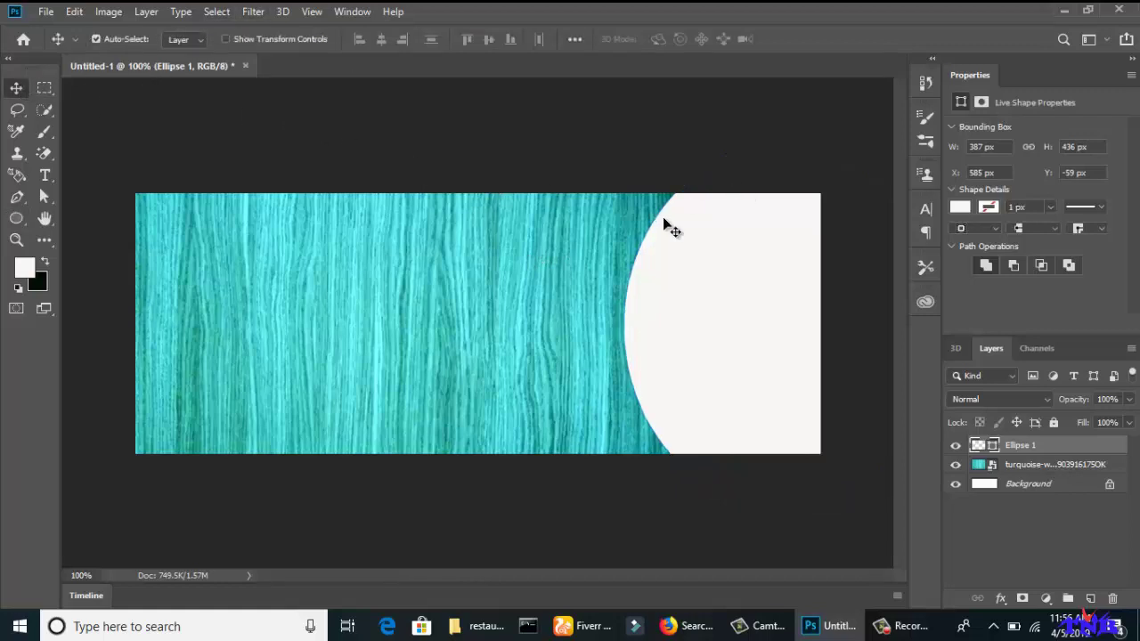
pyautogui.click(486, 626)
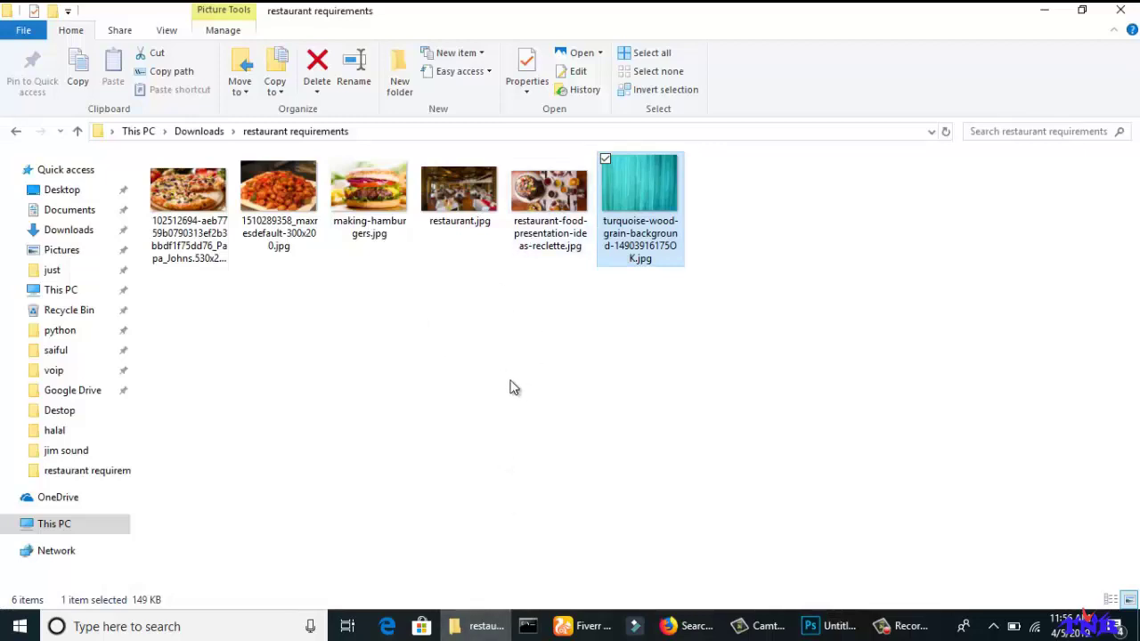
# - Drag restaurant.jpg from the restaurant requirements folder onto the Photoshop banner
pyautogui.moveTo(472, 201)
pyautogui.mouseDown()
pyautogui.moveTo(475, 249)
pyautogui.moveTo(832, 626)
pyautogui.moveTo(718, 347)
pyautogui.moveTo(717, 315)
pyautogui.mouseUp()
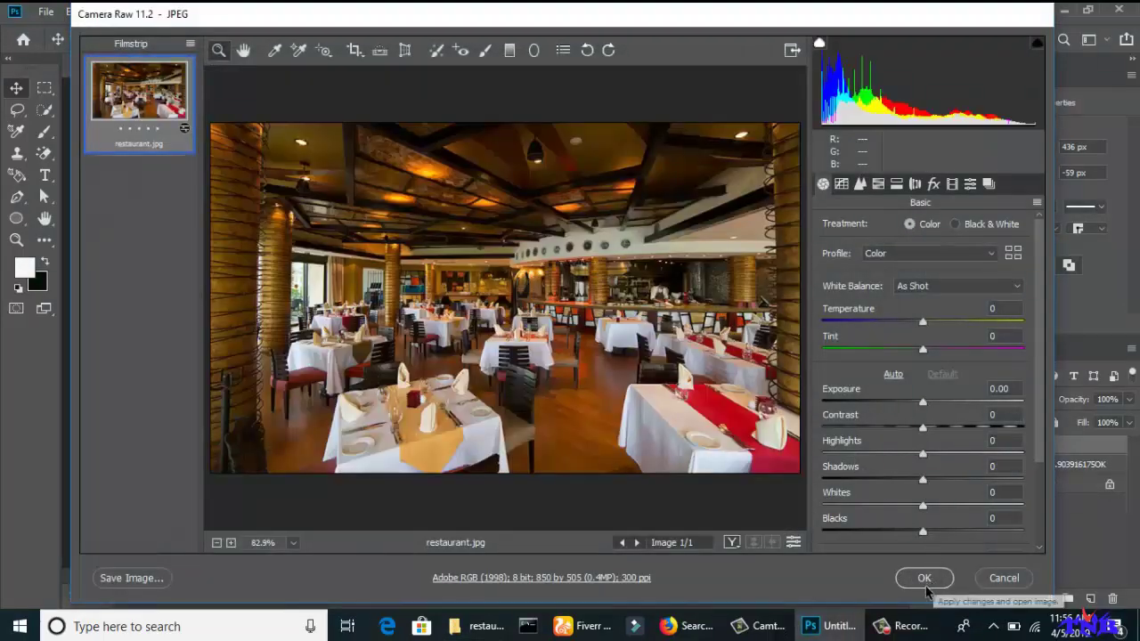
# - Place the restaurant photo, shift it right, and clip it to Ellipse 1
pyautogui.click(925, 578)
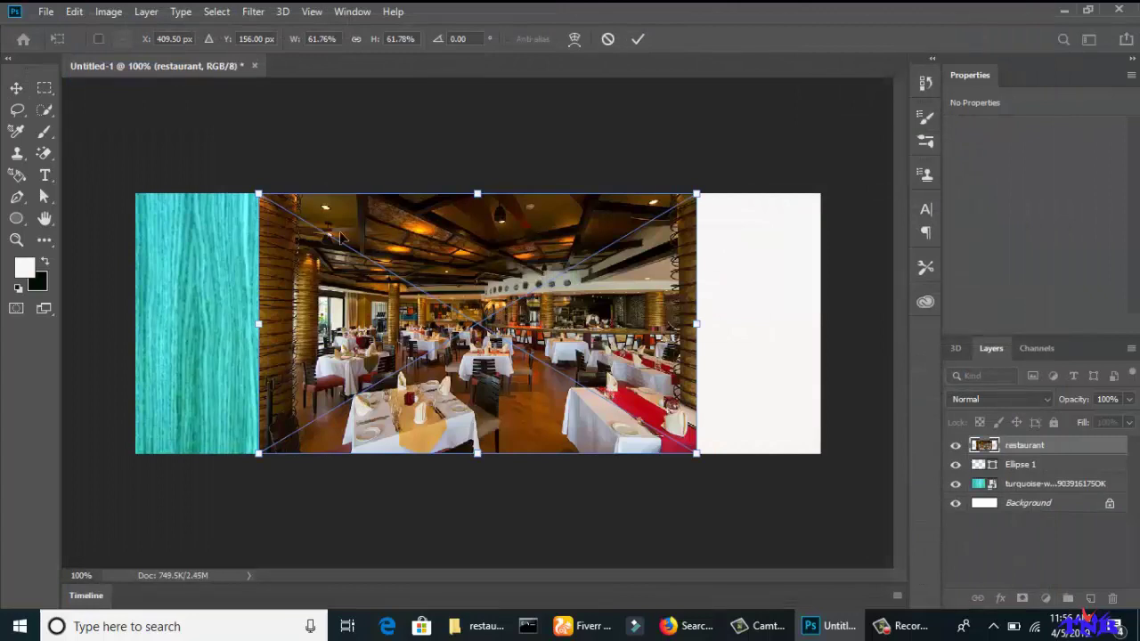
pyautogui.moveTo(355, 242); pyautogui.dragTo(467, 240)
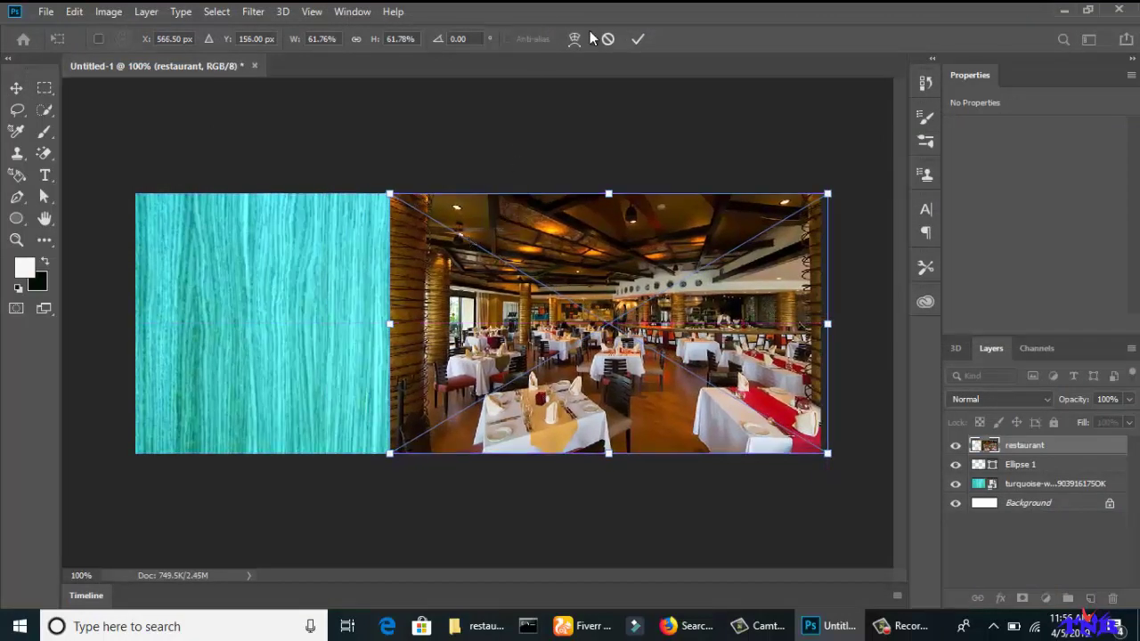
pyautogui.click(637, 40)
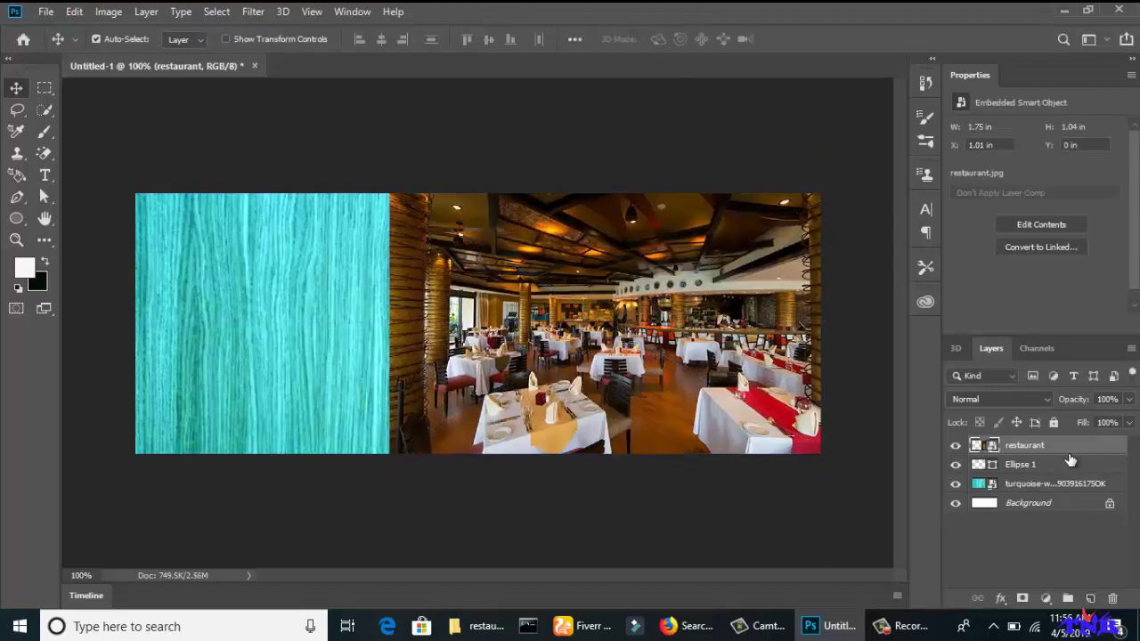
pyautogui.rightClick(1060, 447)
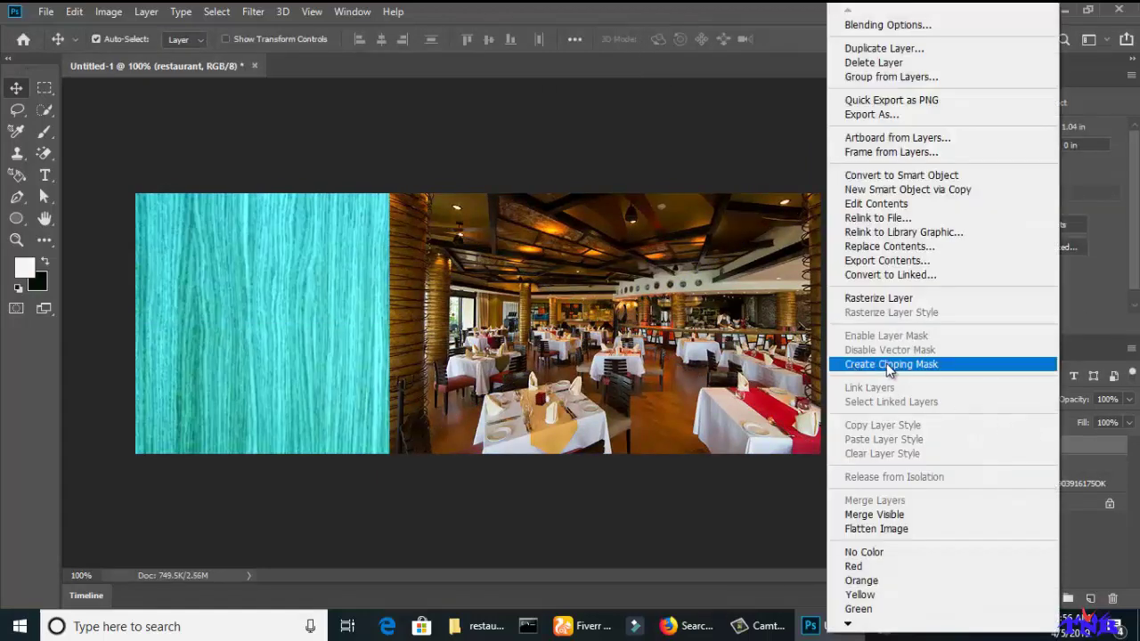
pyautogui.click(886, 363)
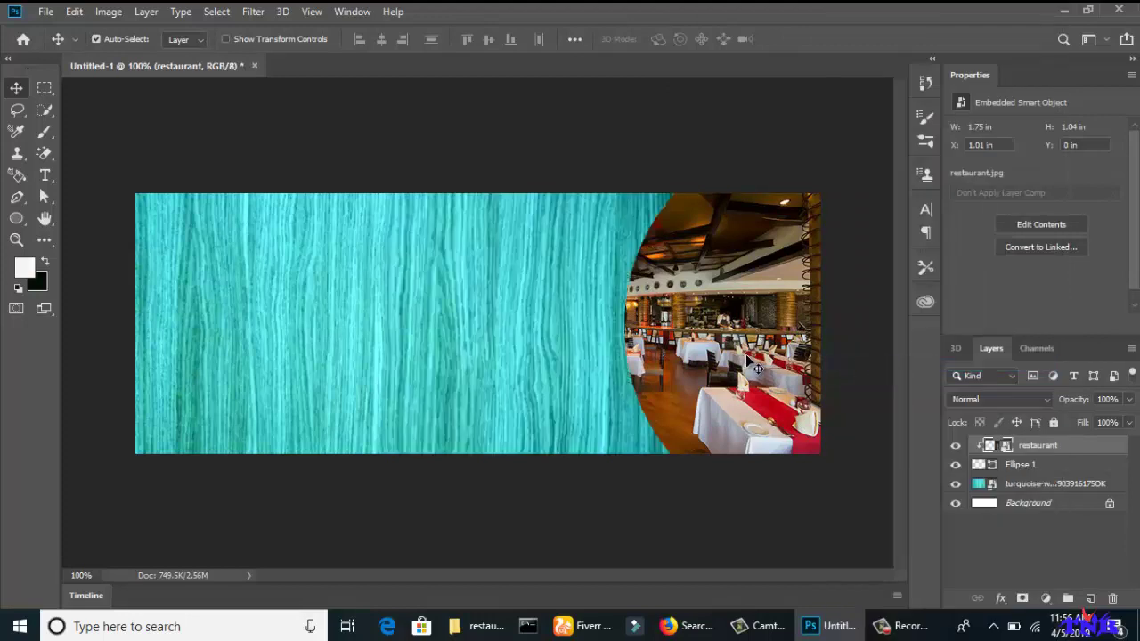
pyautogui.moveTo(748, 361); pyautogui.dragTo(750, 321)
# - Draw a white 15-sided polygon and move it onto the turquoise background
pyautogui.click(16, 219)
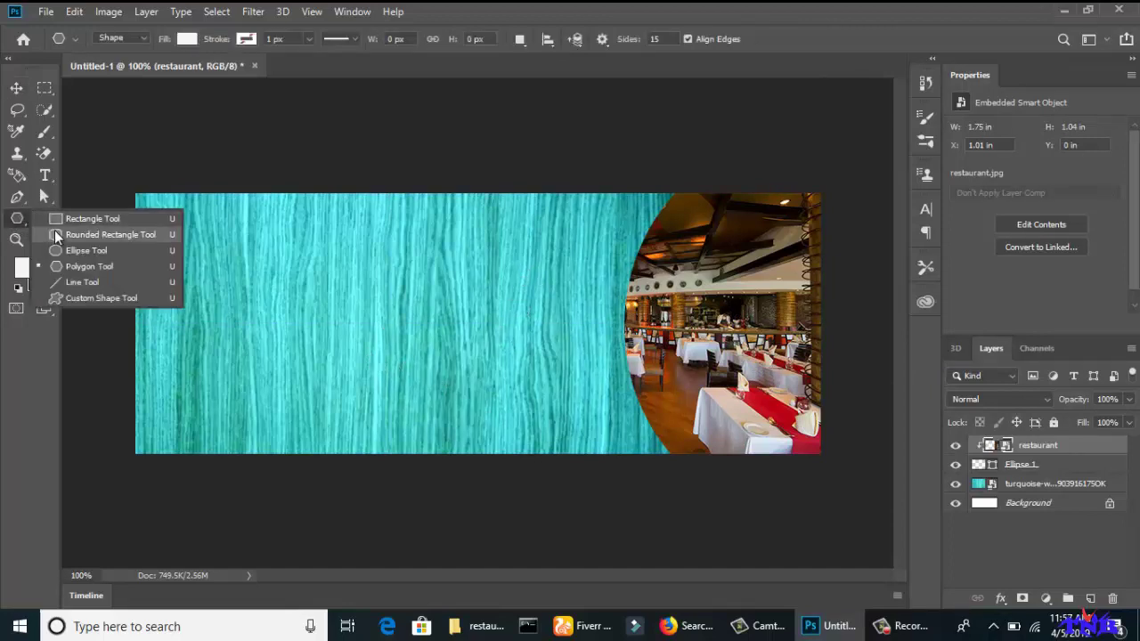
pyautogui.click(70, 266)
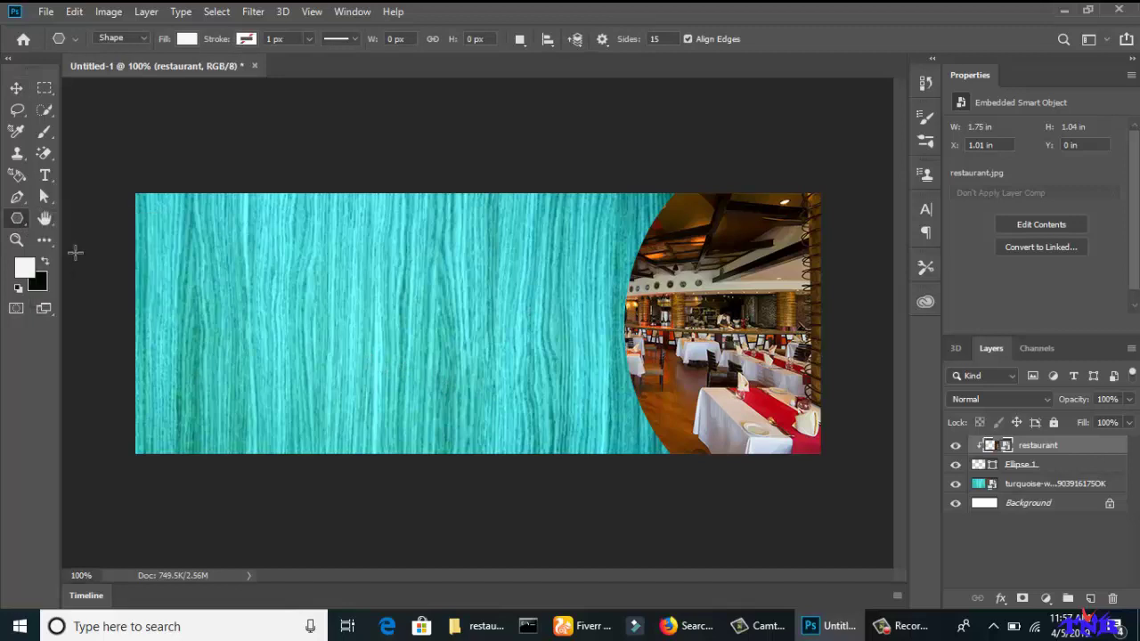
pyautogui.click(248, 40)
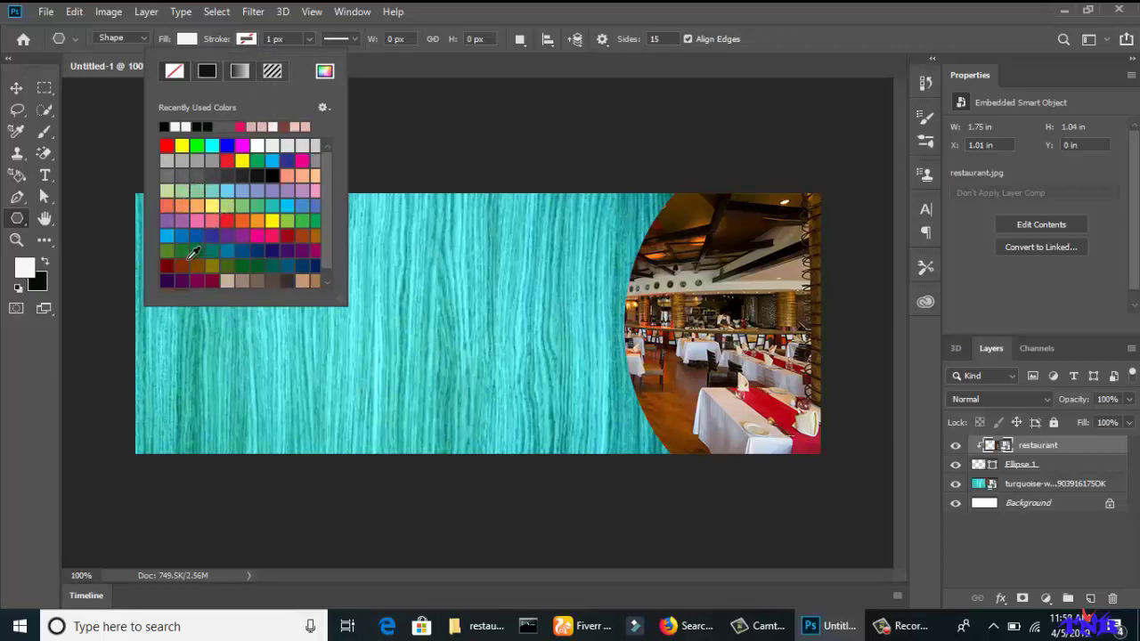
pyautogui.click(166, 162)
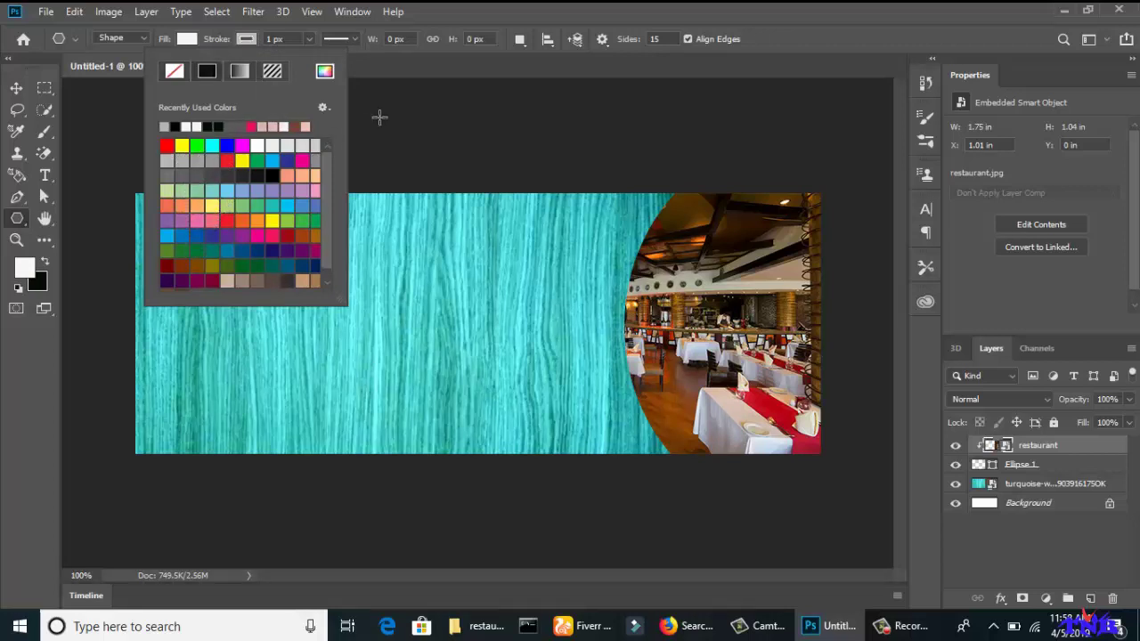
pyautogui.click(422, 63)
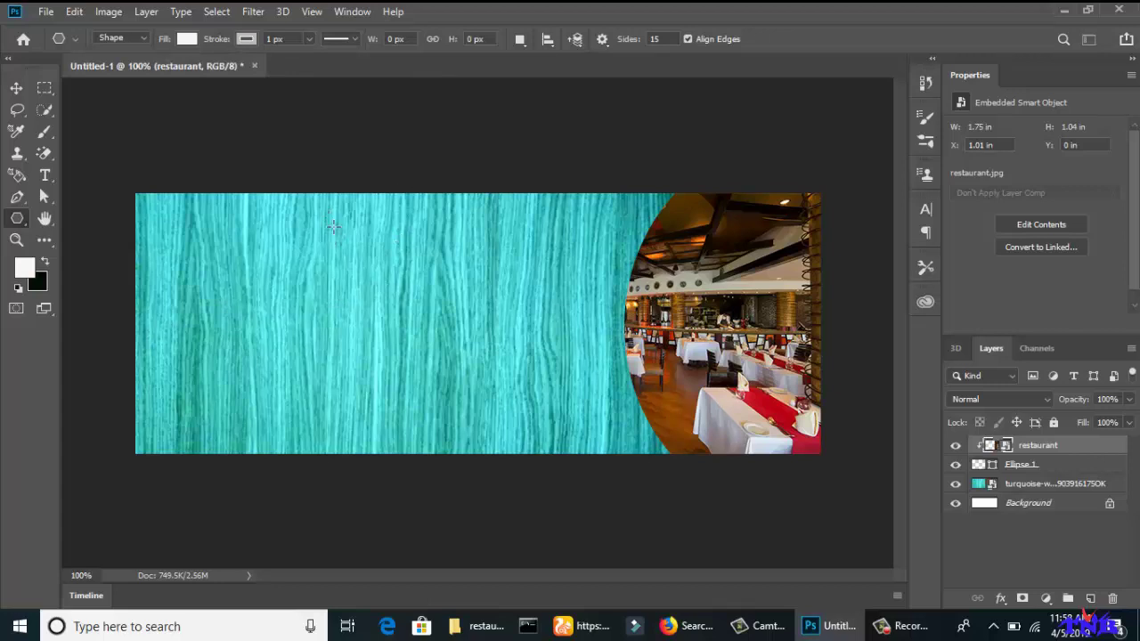
pyautogui.moveTo(332, 225); pyautogui.dragTo(371, 278)
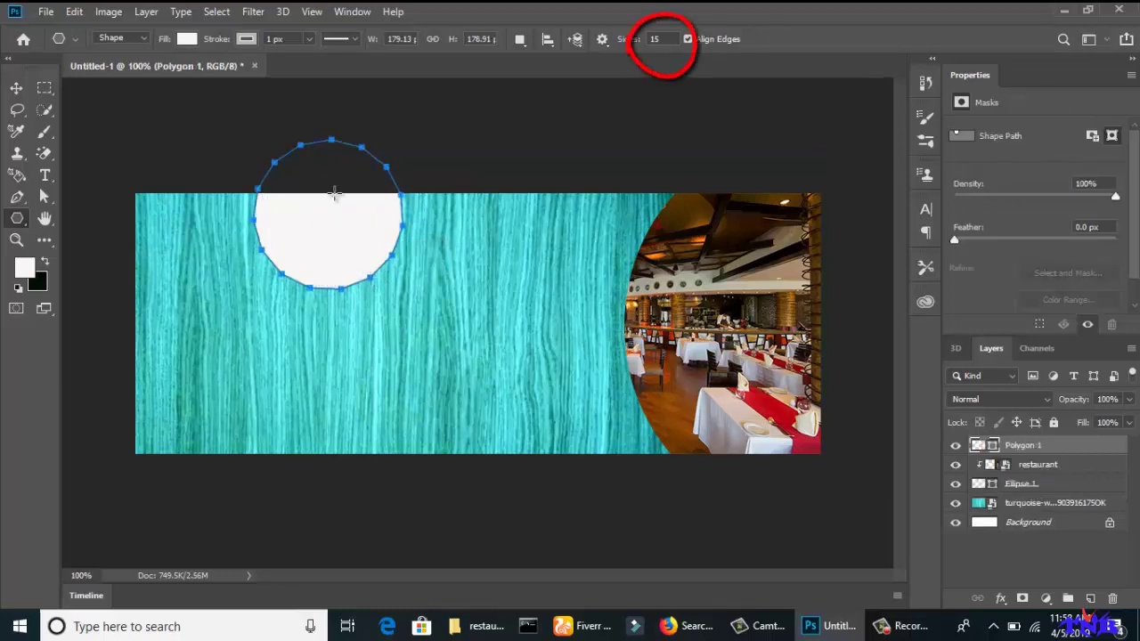
pyautogui.click(16, 88)
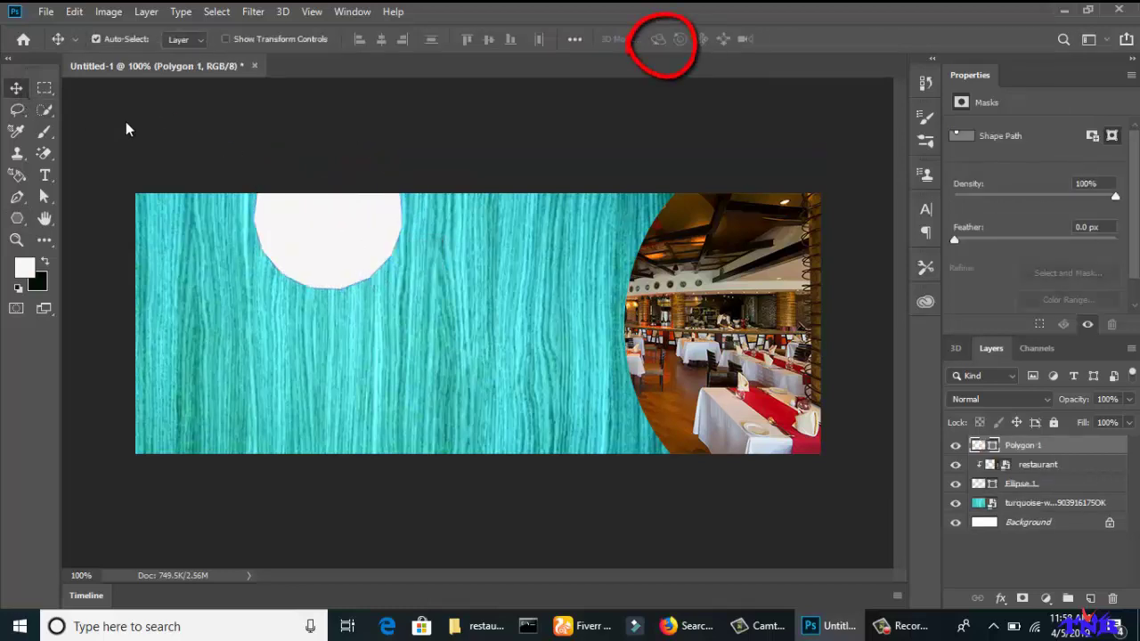
pyautogui.moveTo(328, 234)
pyautogui.mouseDown()
pyautogui.moveTo(363, 296)
pyautogui.moveTo(366, 286)
pyautogui.mouseUp()
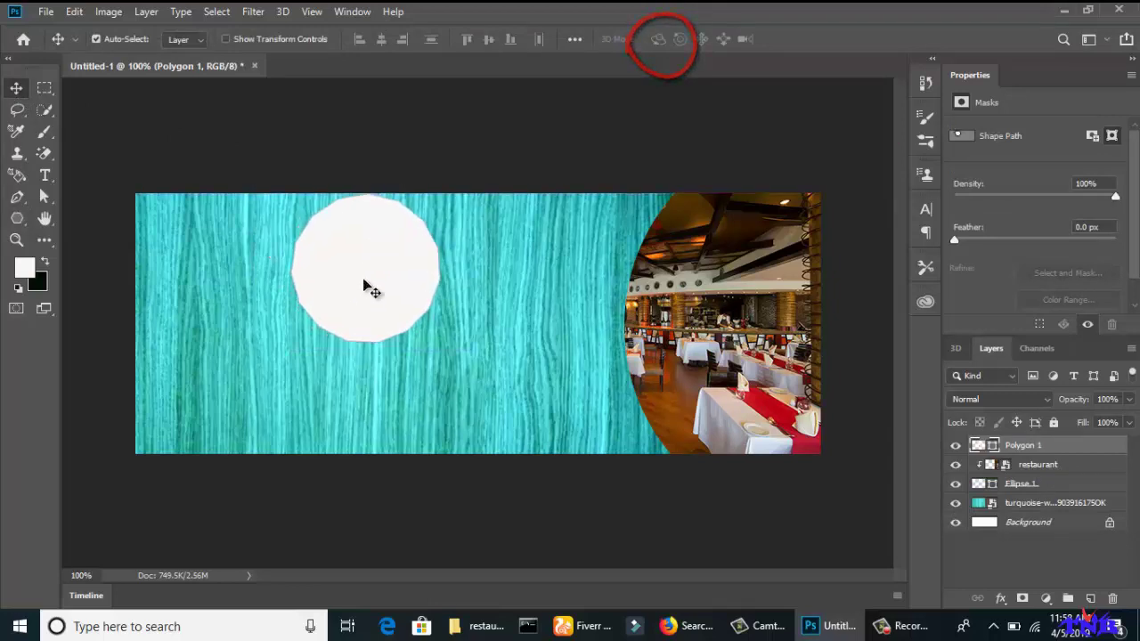
# - Give the polygon a 4 px orange outline
pyautogui.click(17, 219)
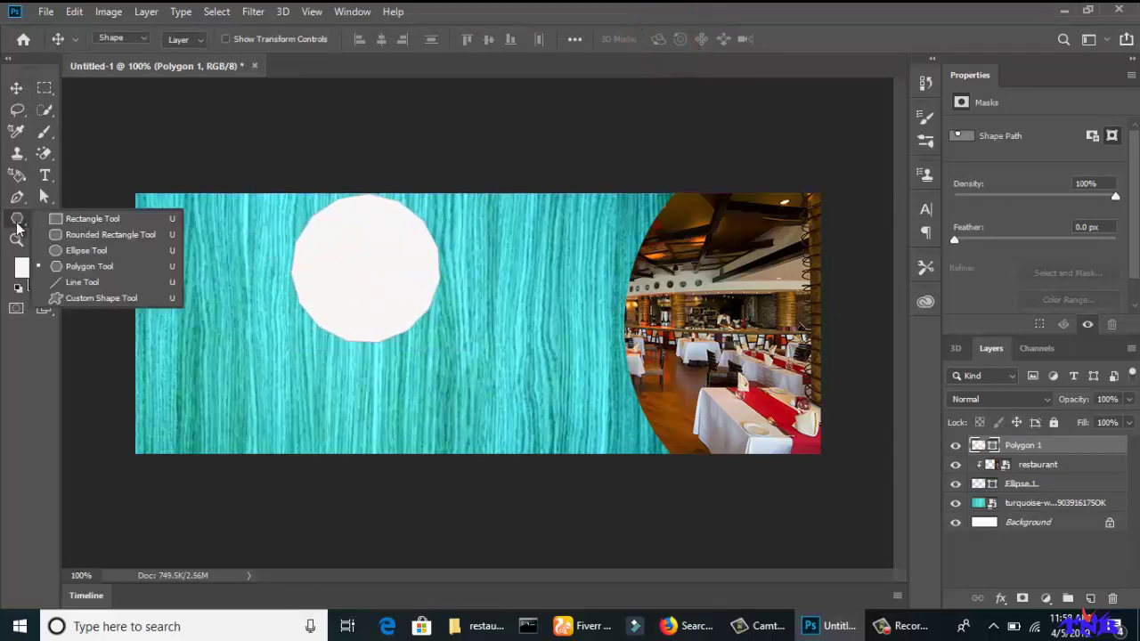
pyautogui.click(246, 40)
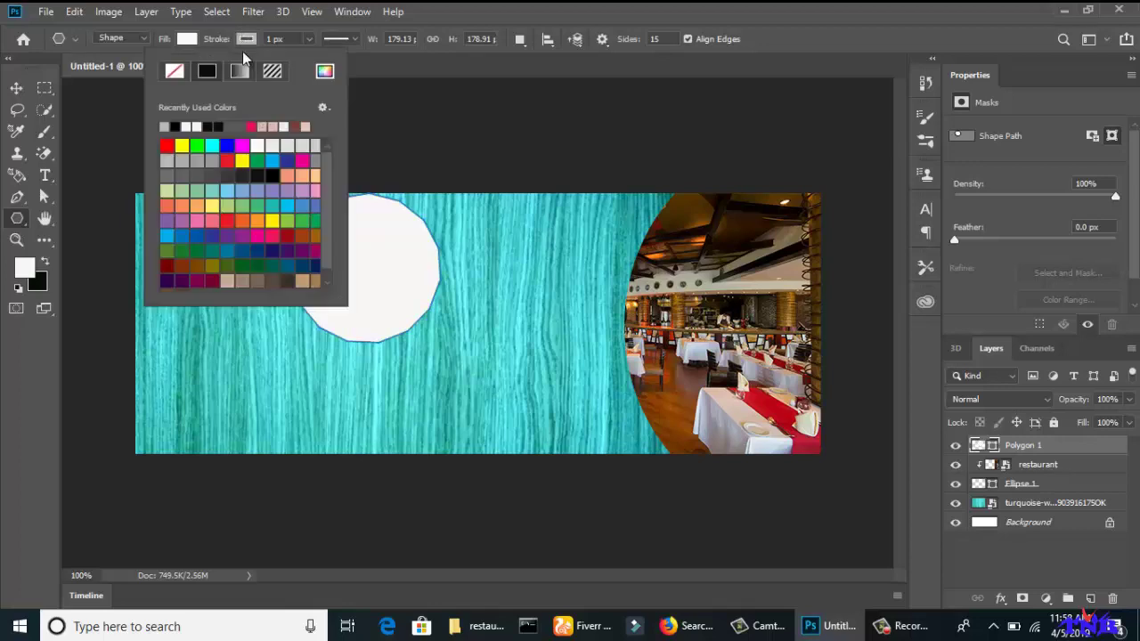
pyautogui.click(190, 204)
pyautogui.click(190, 205)
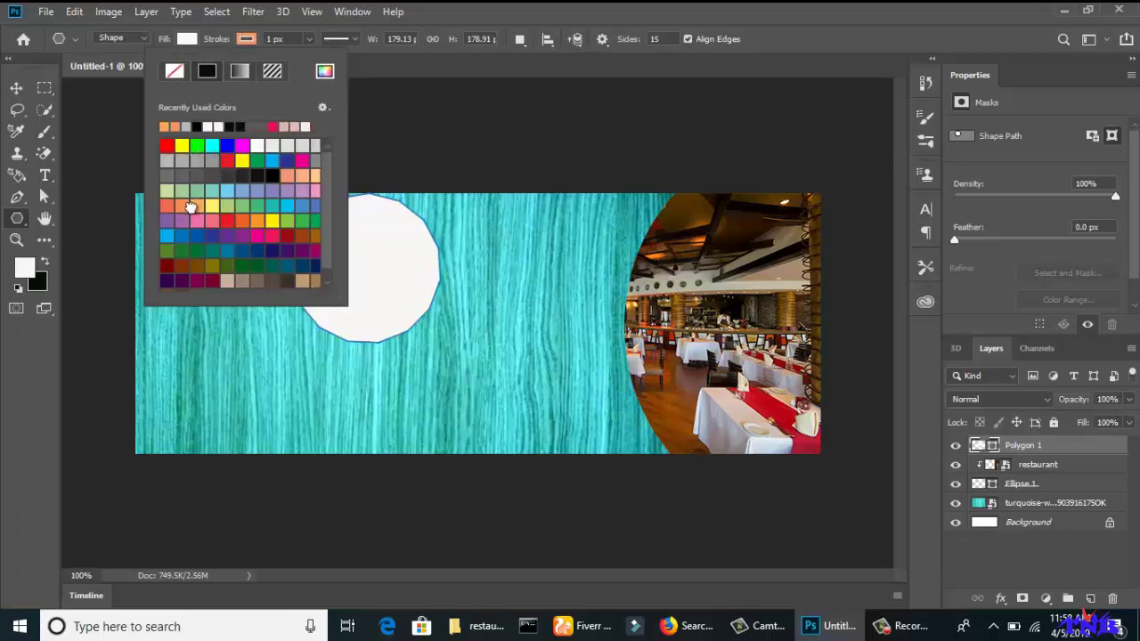
pyautogui.click(270, 38)
pyautogui.write('4')
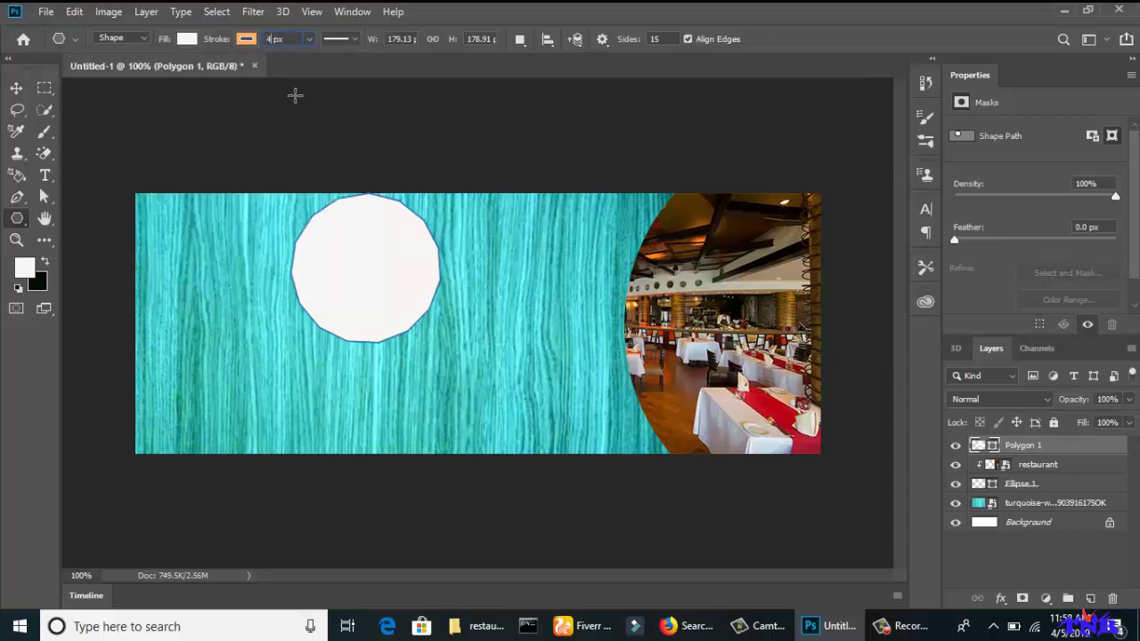
pyautogui.press('Return')
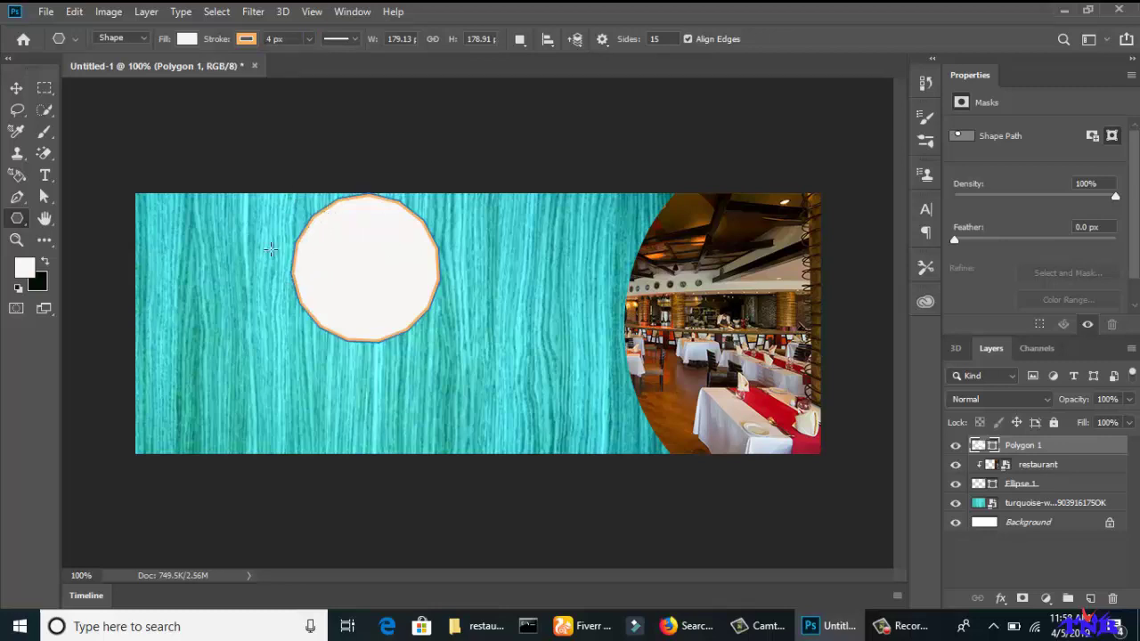
pyautogui.click(16, 88)
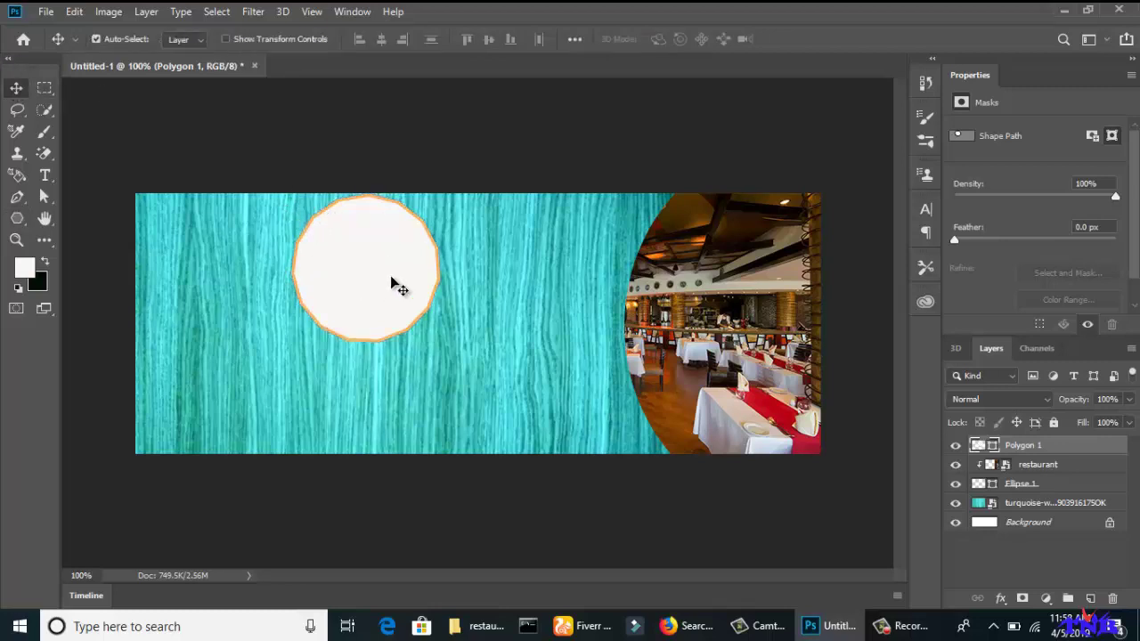
# - Alt-drag two copies of the polygon below the original to form a triangle of three
pyautogui.moveTo(392, 276)
pyautogui.mouseDown()
pyautogui.moveTo(489, 345)
pyautogui.moveTo(375, 383)
pyautogui.mouseUp()
pyautogui.moveTo(428, 295); pyautogui.dragTo(494, 286)
pyautogui.moveTo(378, 377)
pyautogui.mouseDown()
pyautogui.moveTo(407, 376)
pyautogui.moveTo(436, 401)
pyautogui.moveTo(562, 421)
pyautogui.mouseUp()
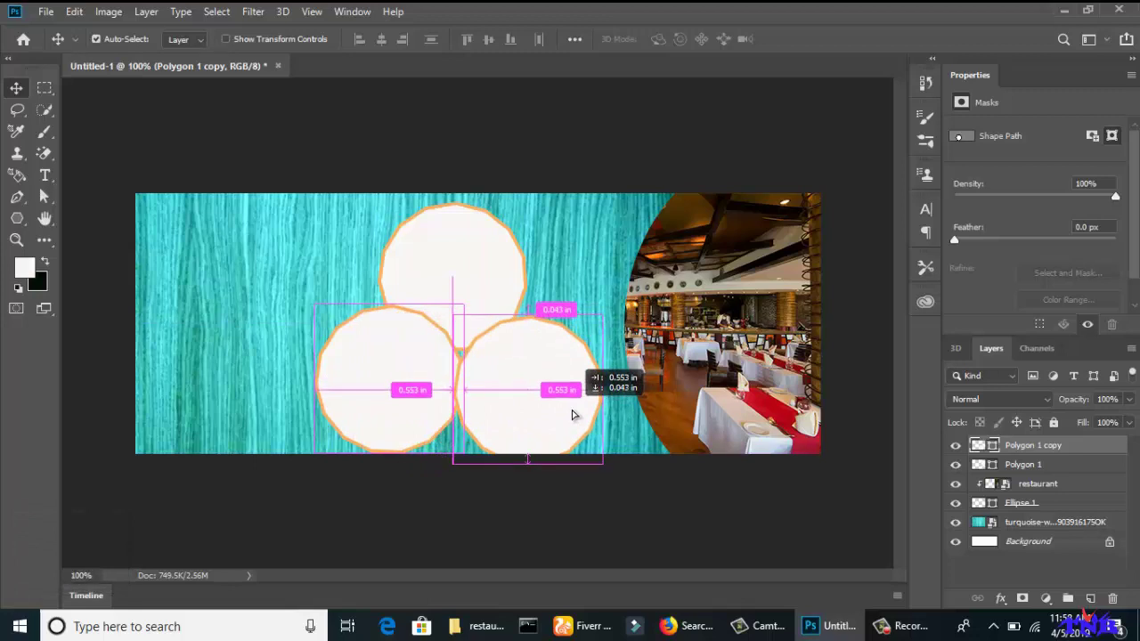
pyautogui.moveTo(562, 422); pyautogui.dragTo(572, 417)
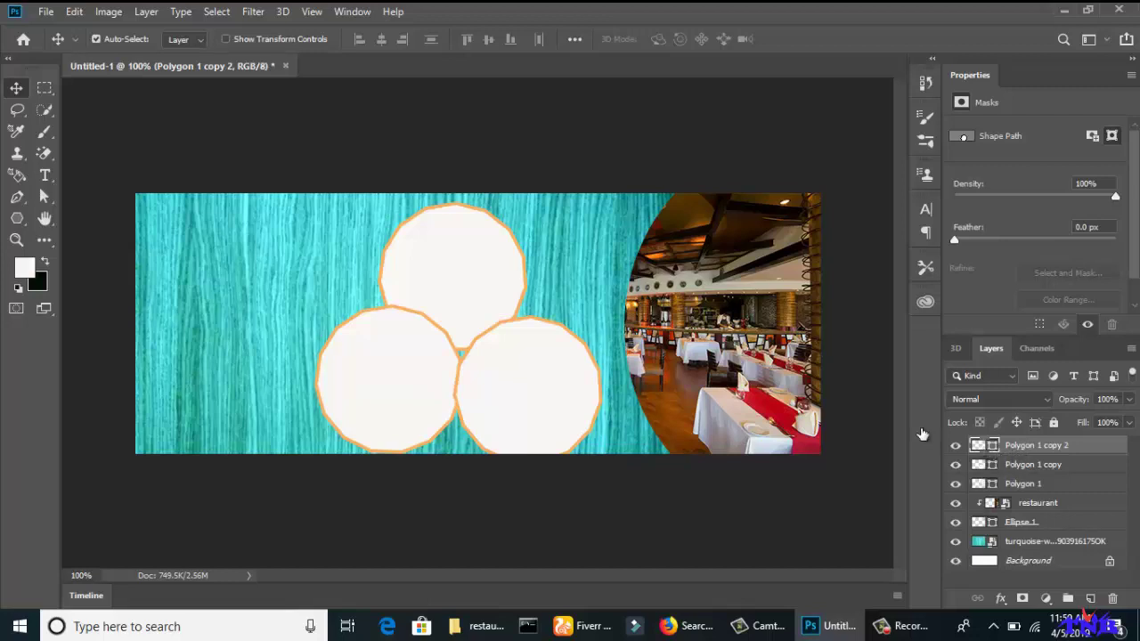
# - Change the lower-right polygon's outline to dark maroon
pyautogui.click(16, 222)
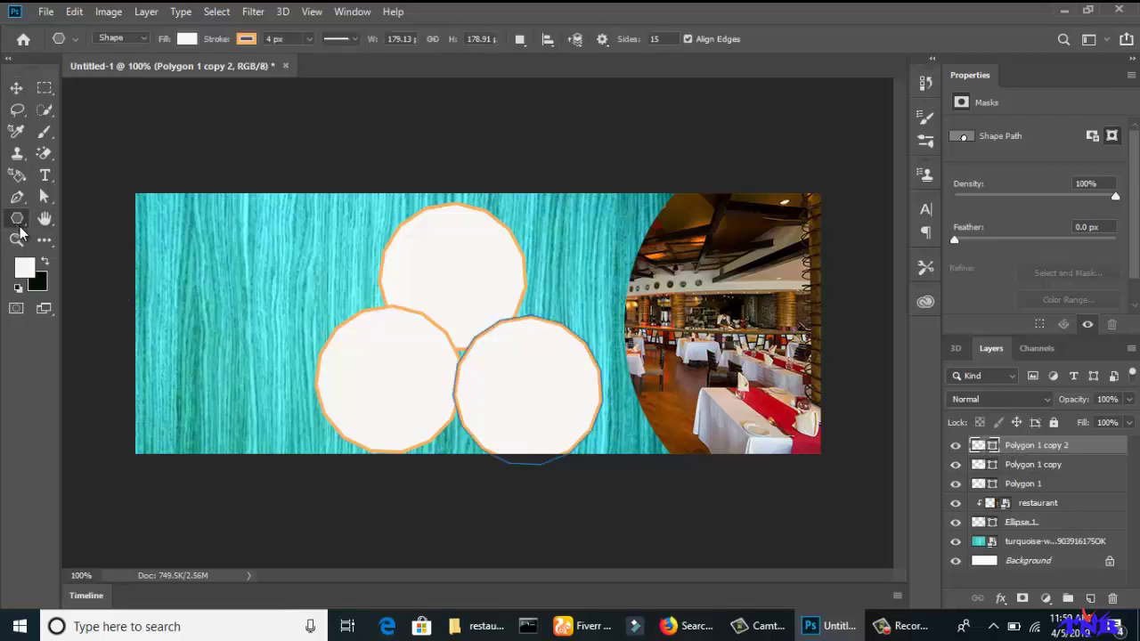
pyautogui.click(244, 40)
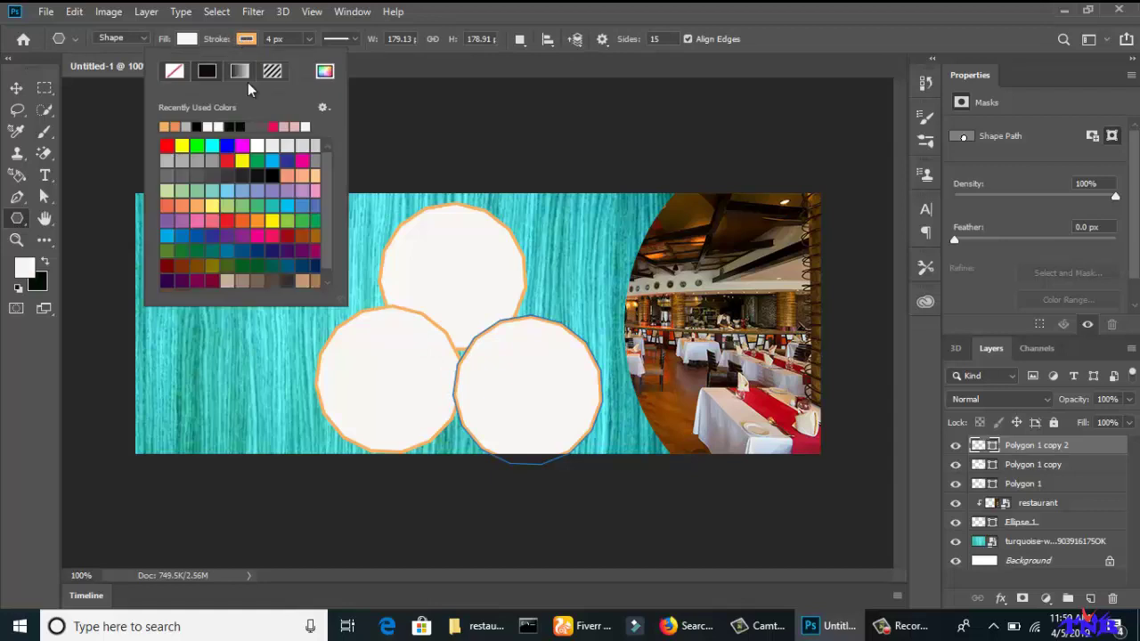
pyautogui.click(216, 282)
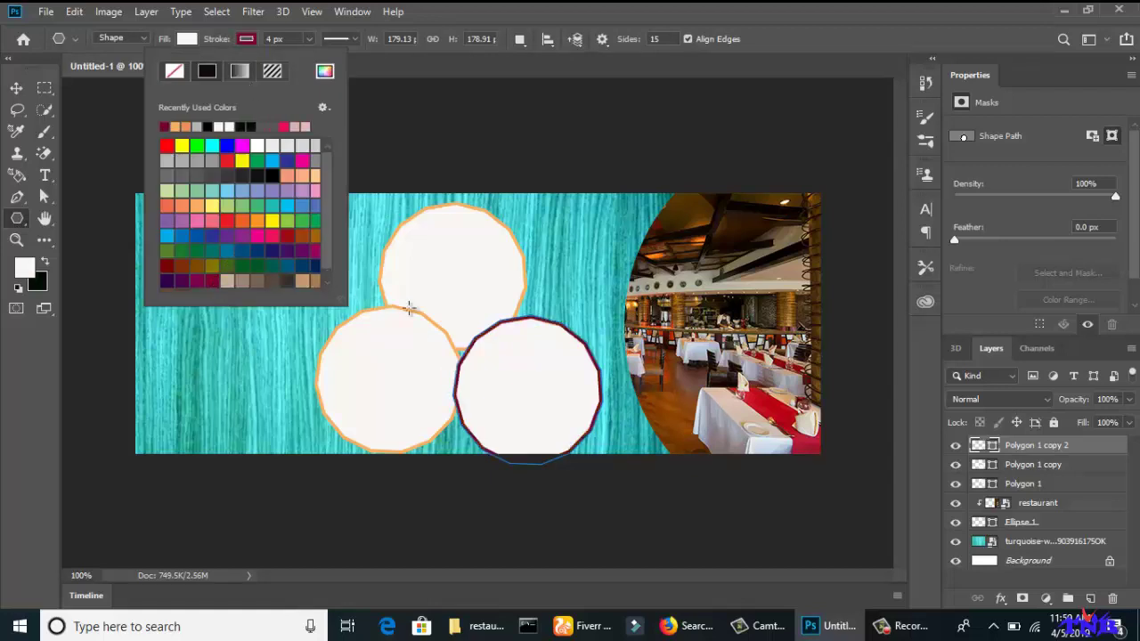
pyautogui.click(16, 88)
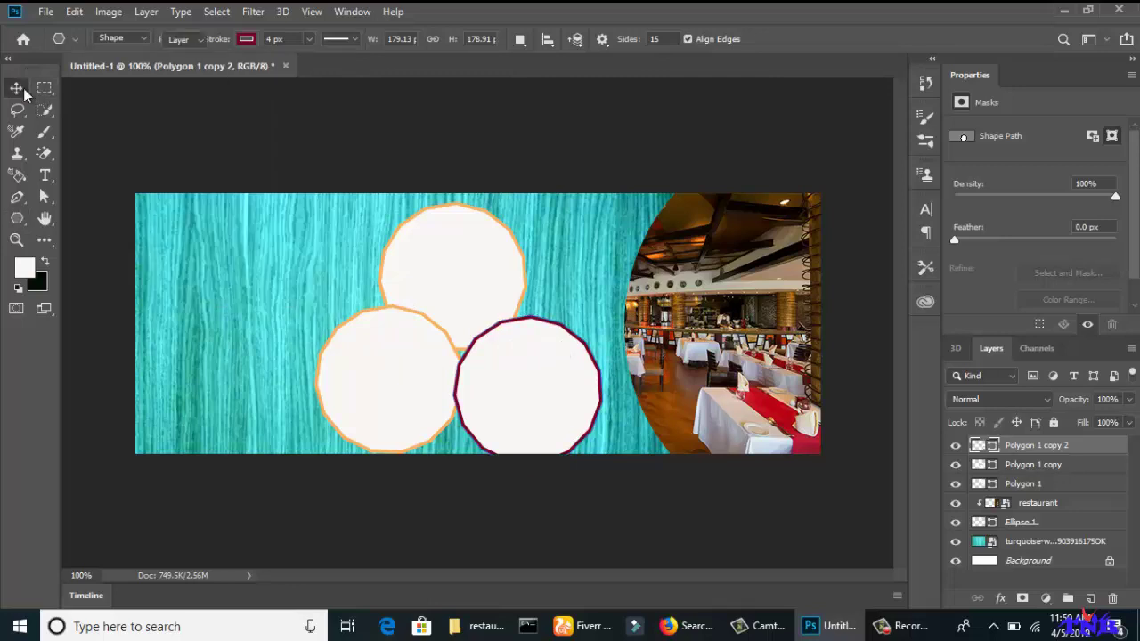
# - Select the top polygon and change its outline to red
pyautogui.click(447, 252)
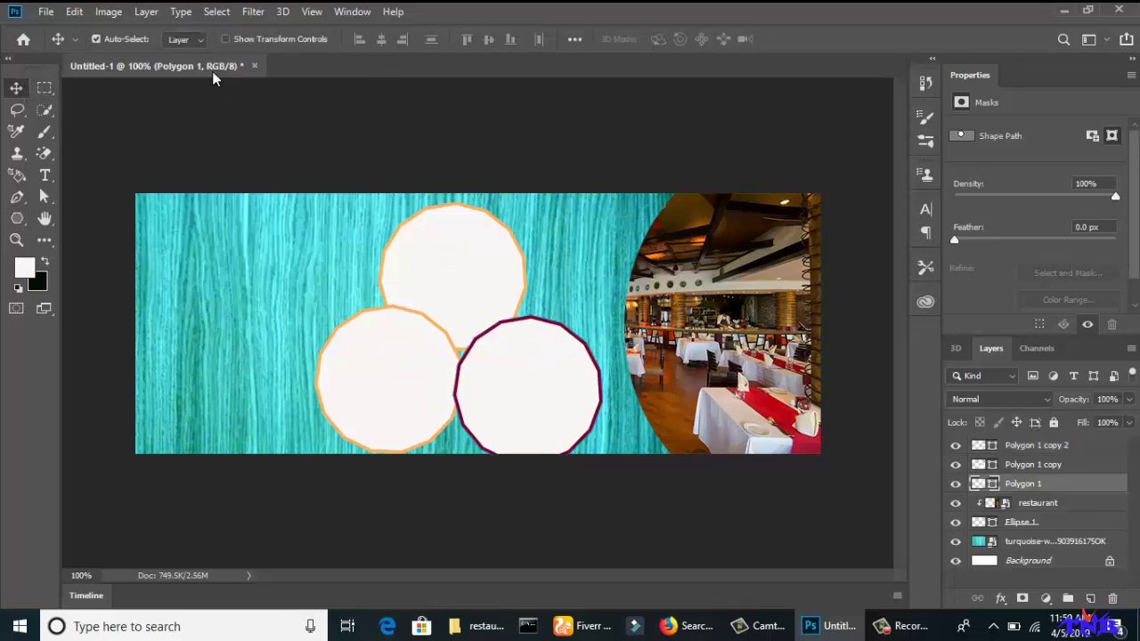
pyautogui.click(16, 218)
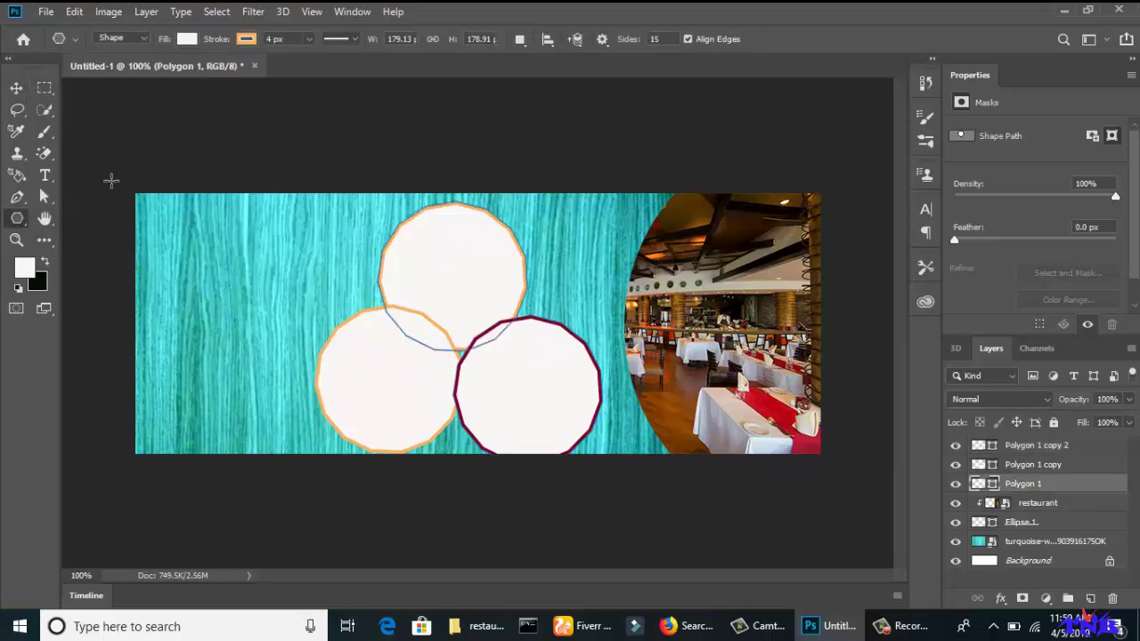
pyautogui.click(247, 39)
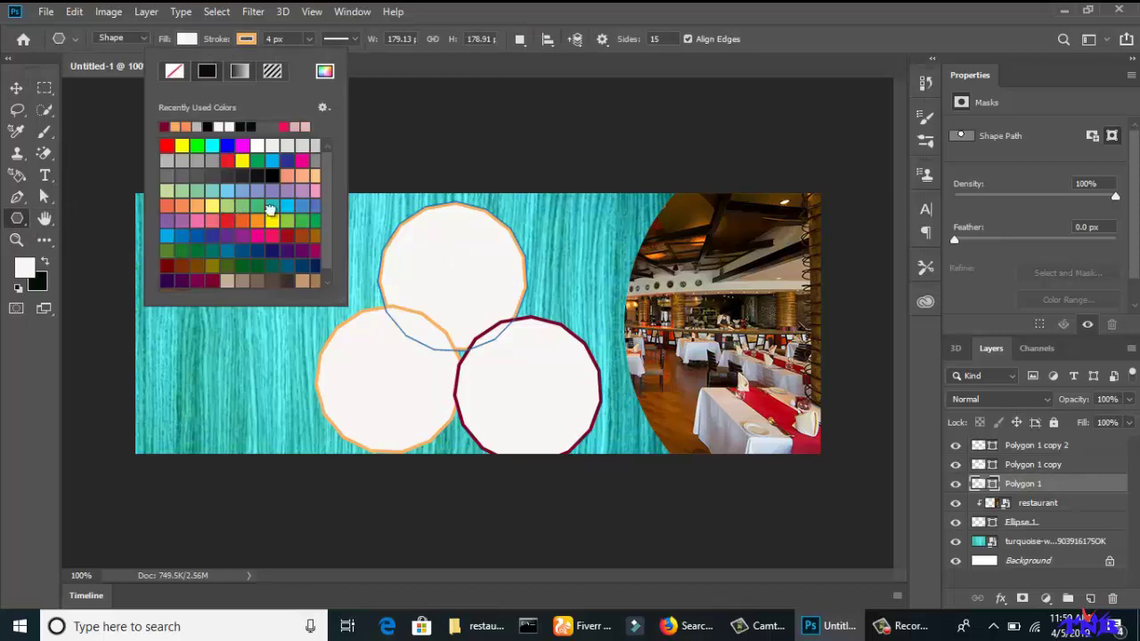
pyautogui.click(270, 208)
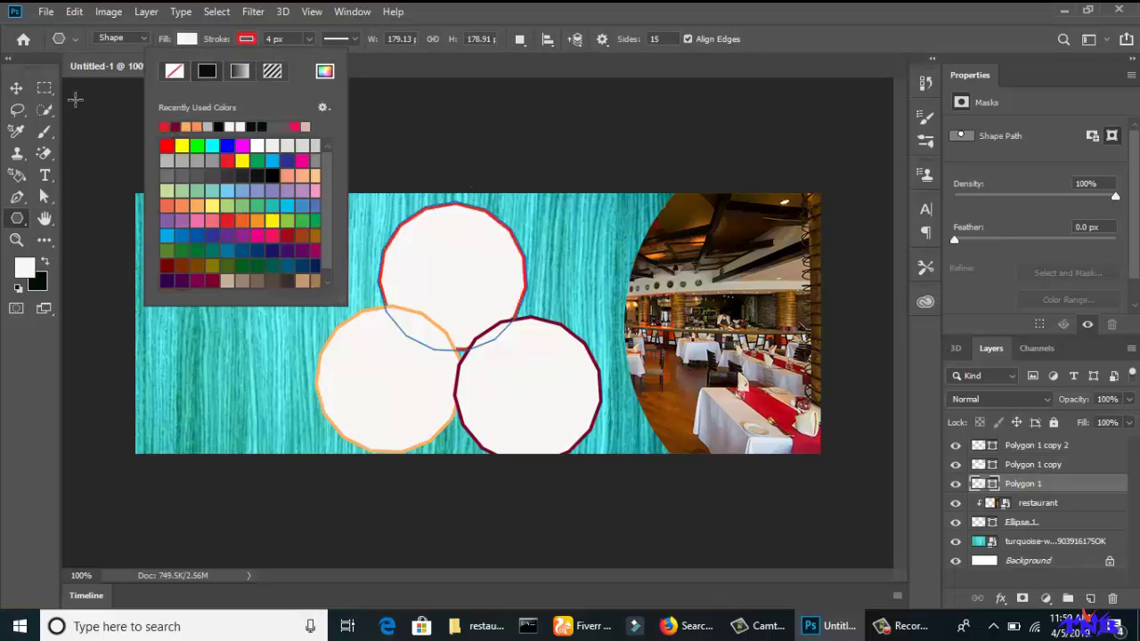
pyautogui.click(16, 87)
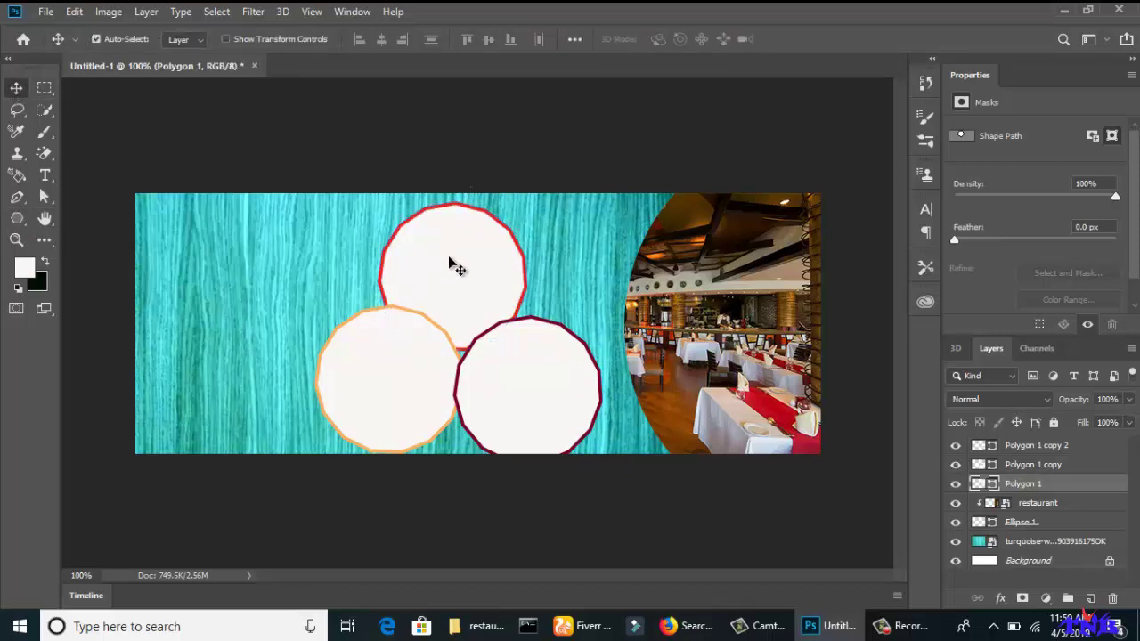
# - Place making-hamburgers.jpg and clip it to the top polygon
pyautogui.click(481, 626)
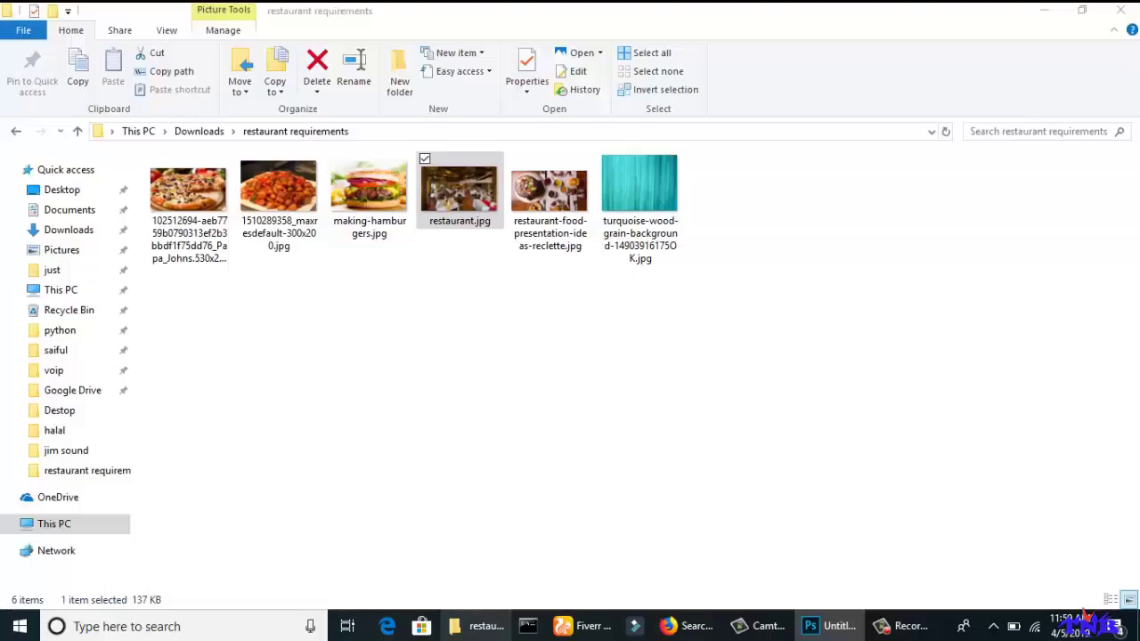
pyautogui.moveTo(380, 183)
pyautogui.mouseDown()
pyautogui.moveTo(781, 396)
pyautogui.moveTo(448, 244)
pyautogui.mouseUp()
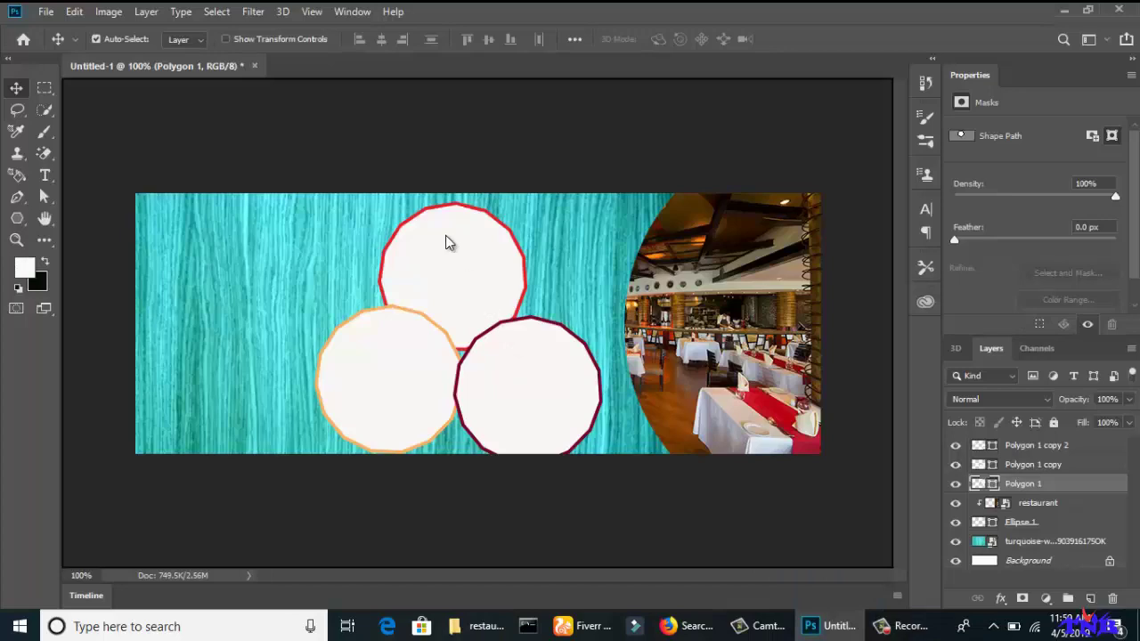
pyautogui.moveTo(626, 307); pyautogui.dragTo(626, 309)
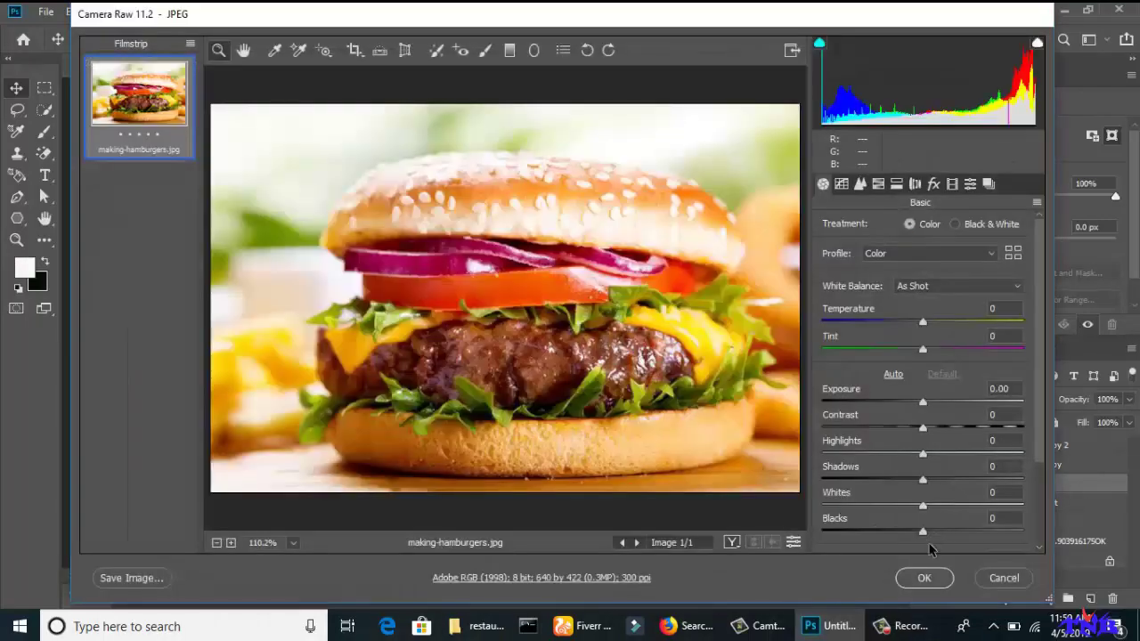
pyautogui.click(922, 581)
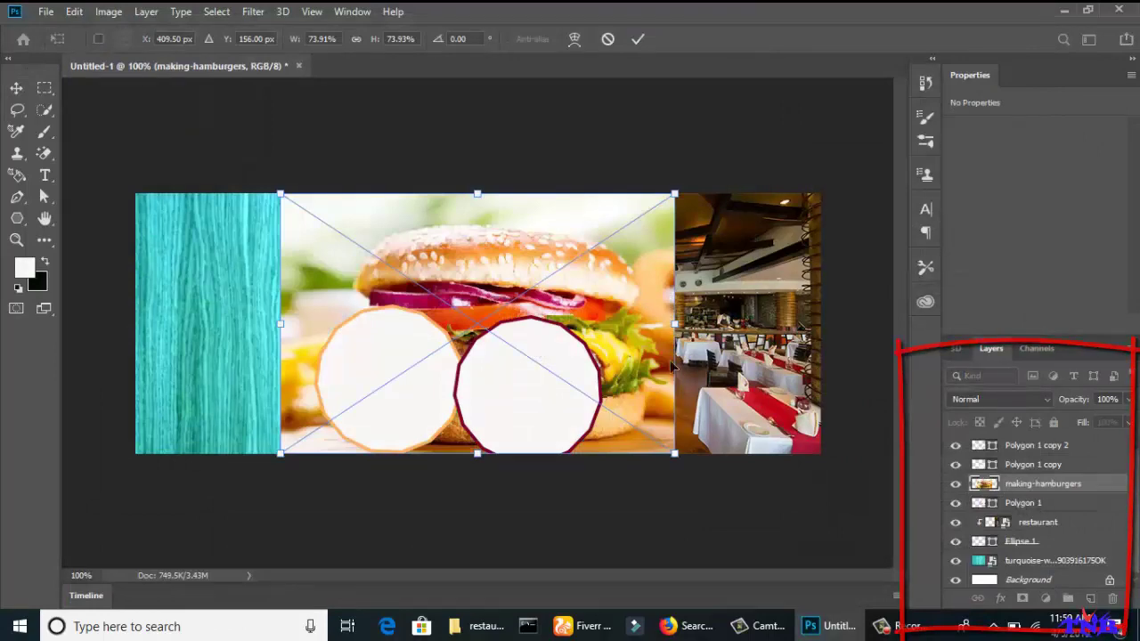
pyautogui.click(637, 38)
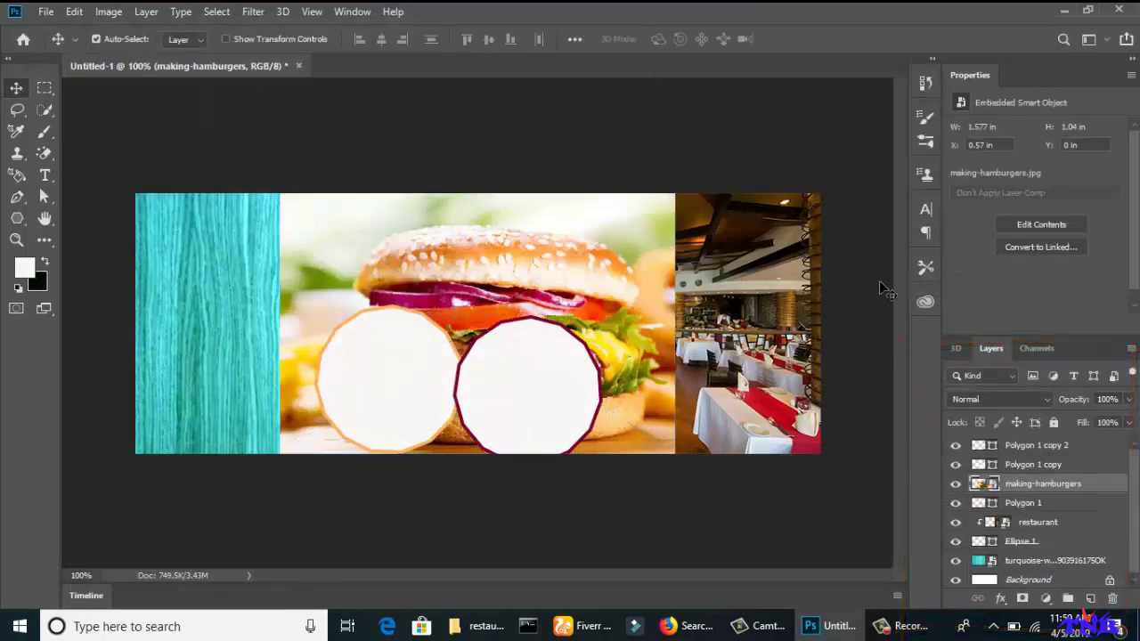
pyautogui.rightClick(1060, 484)
pyautogui.click(871, 360)
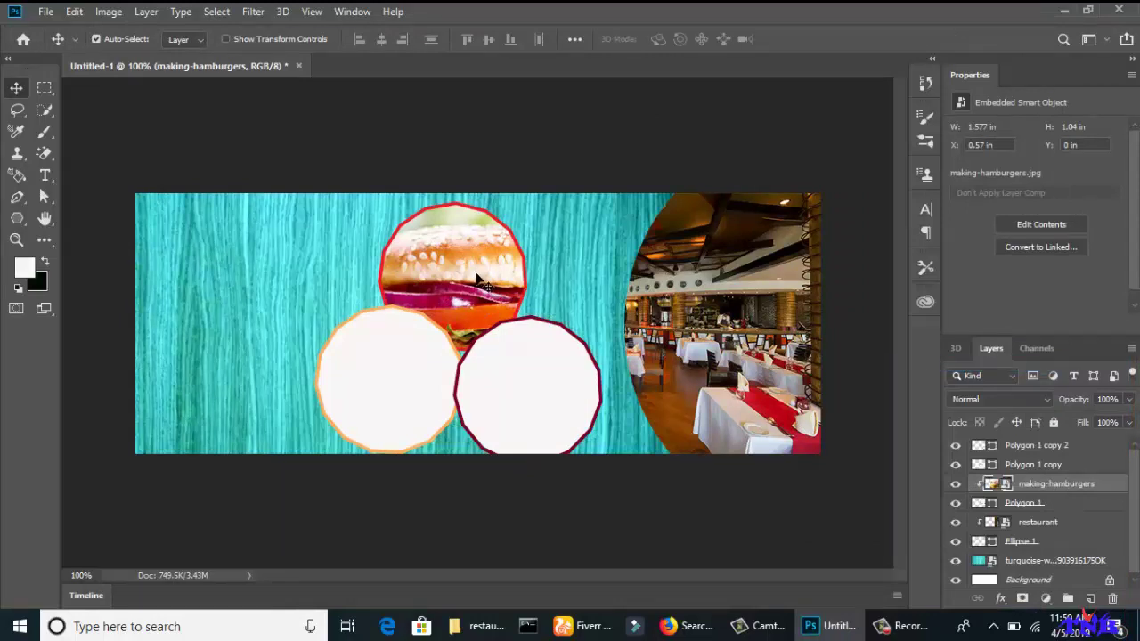
# - Scale the hamburger photo down to 0.747 × 0.597 in to fit the top polygon
pyautogui.hotkey('ctrl', 't')
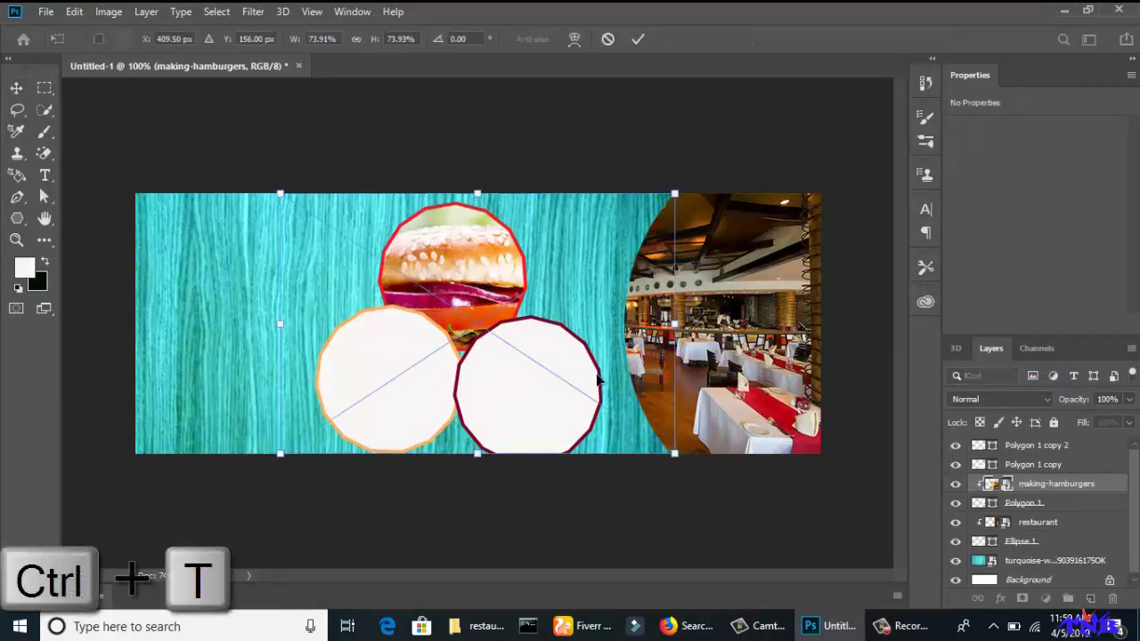
pyautogui.moveTo(672, 452); pyautogui.dragTo(535, 349)
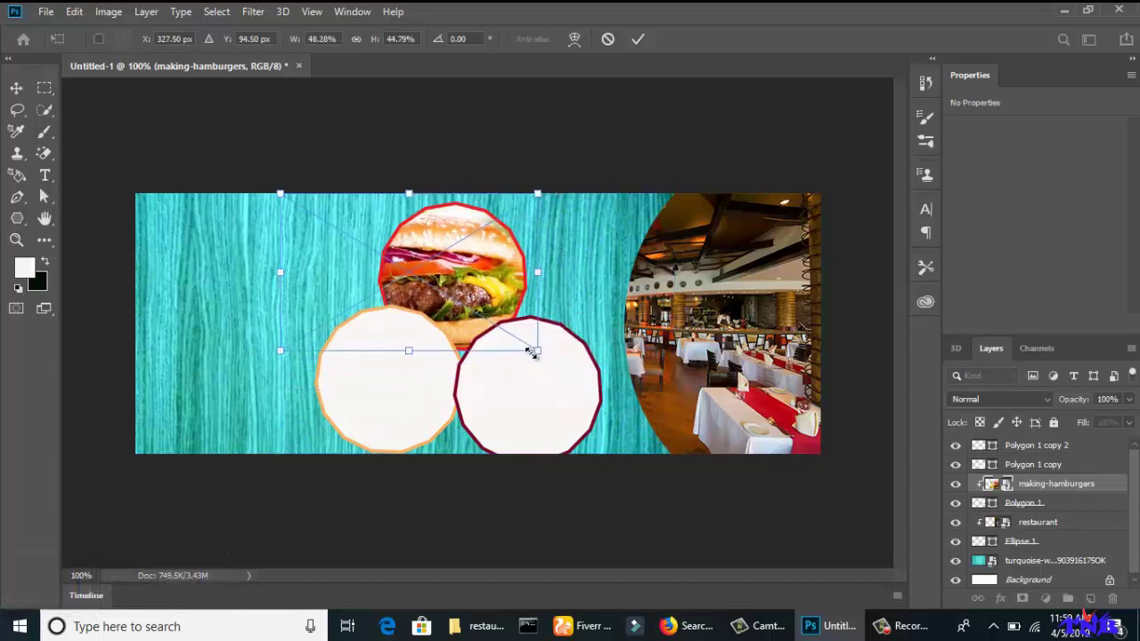
pyautogui.moveTo(281, 195); pyautogui.dragTo(350, 202)
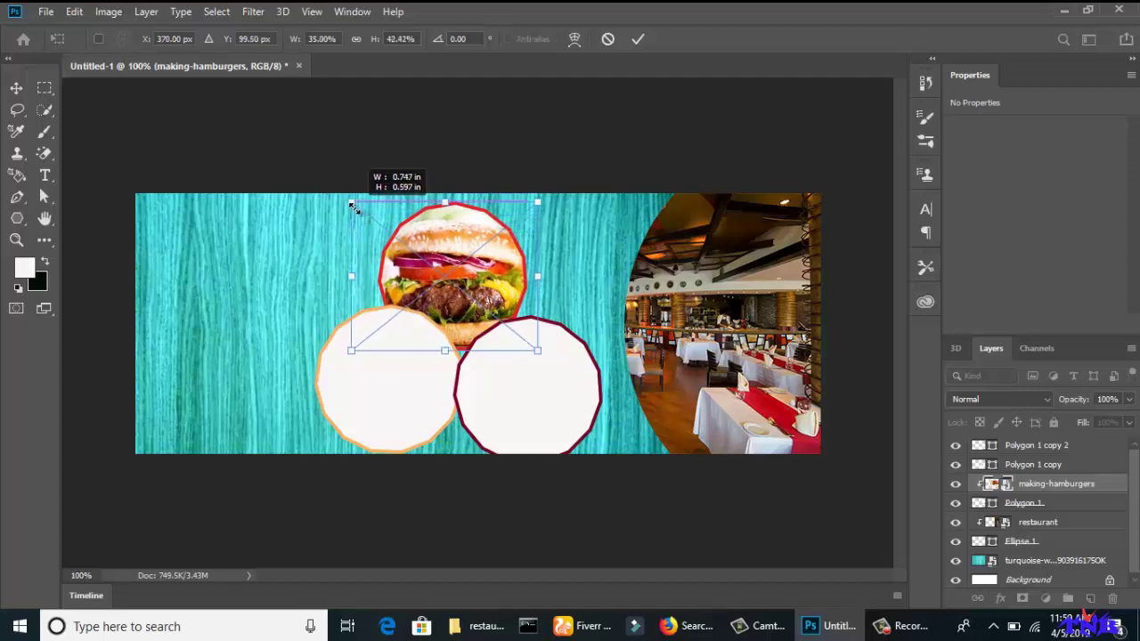
pyautogui.click(638, 39)
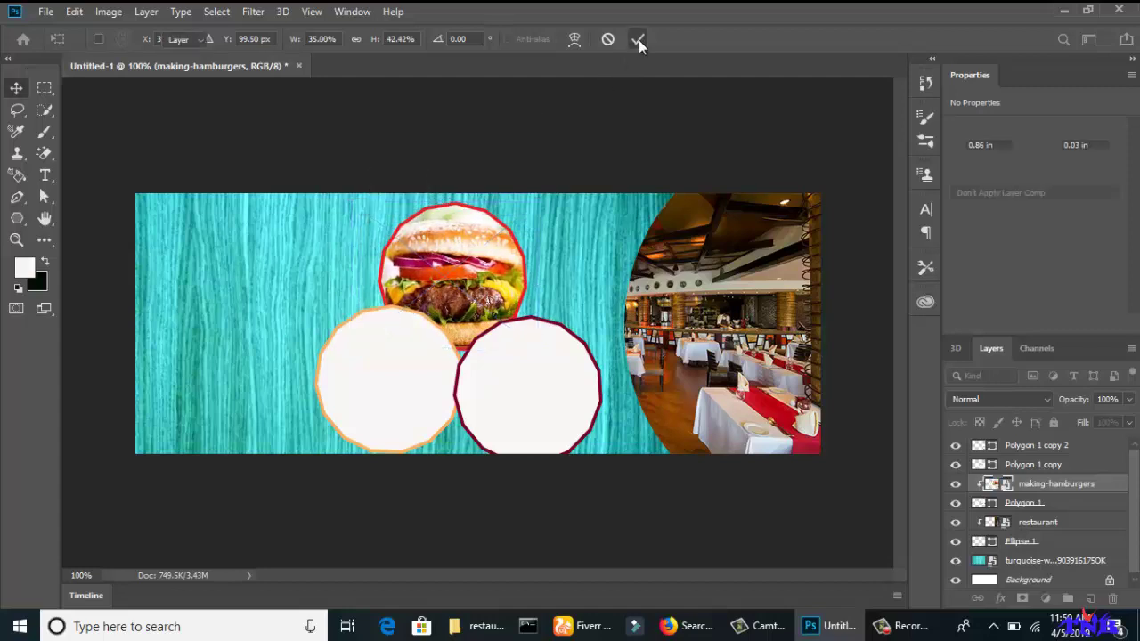
pyautogui.click(535, 395)
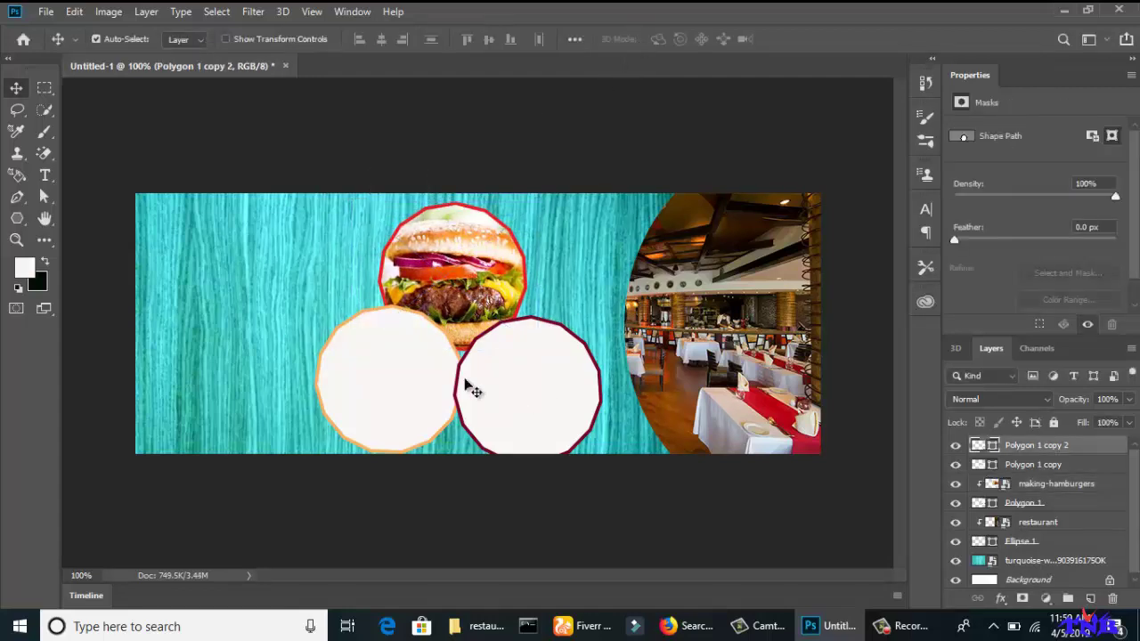
# - Place the pizza photo and clip it to the lower-left polygon
pyautogui.click(398, 380)
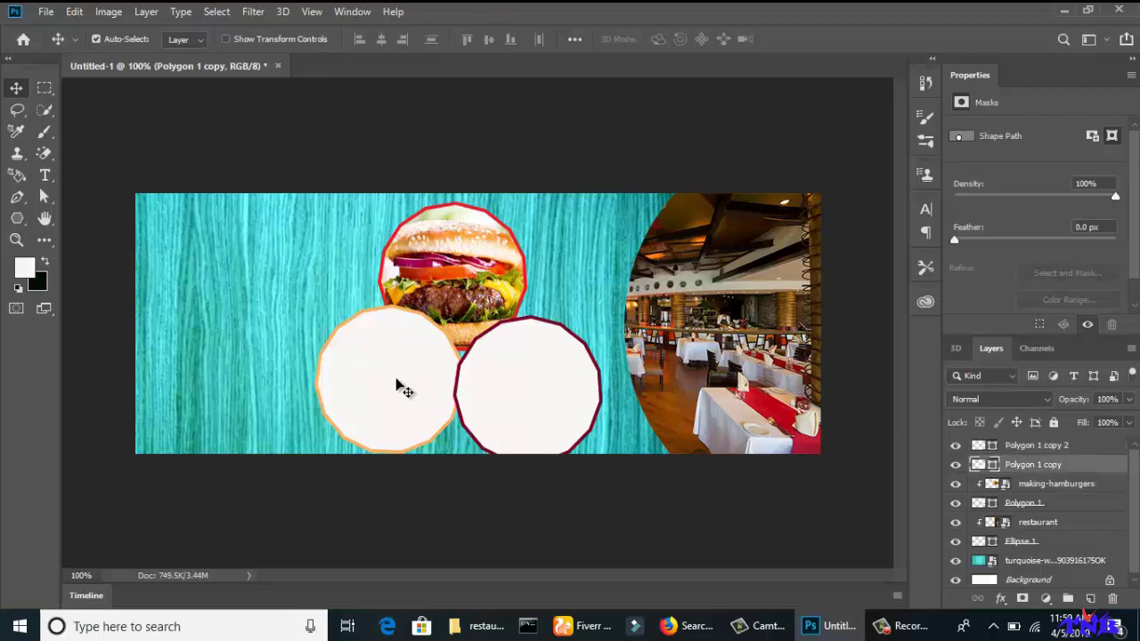
pyautogui.click(477, 626)
pyautogui.moveTo(188, 209)
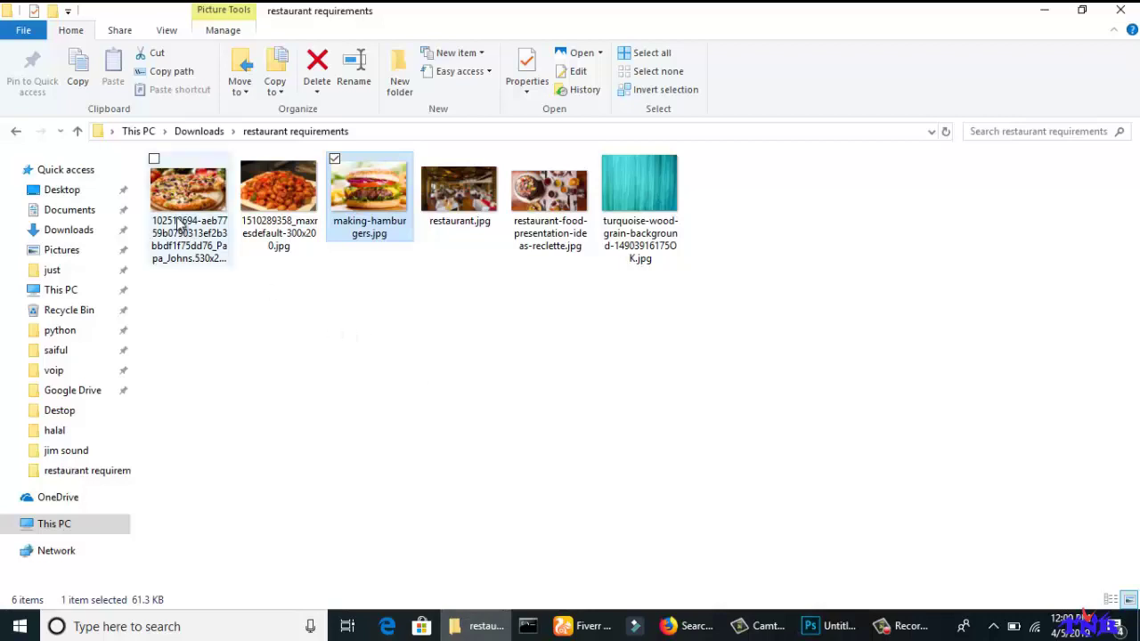
pyautogui.moveTo(192, 207); pyautogui.dragTo(828, 631)
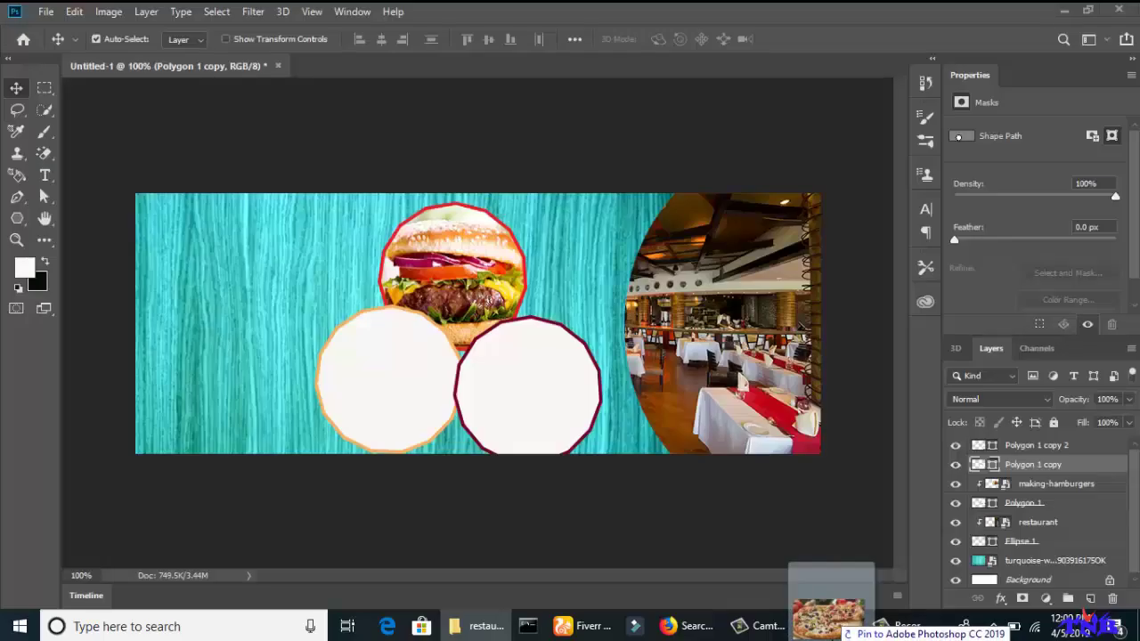
pyautogui.moveTo(828, 630); pyautogui.dragTo(371, 370)
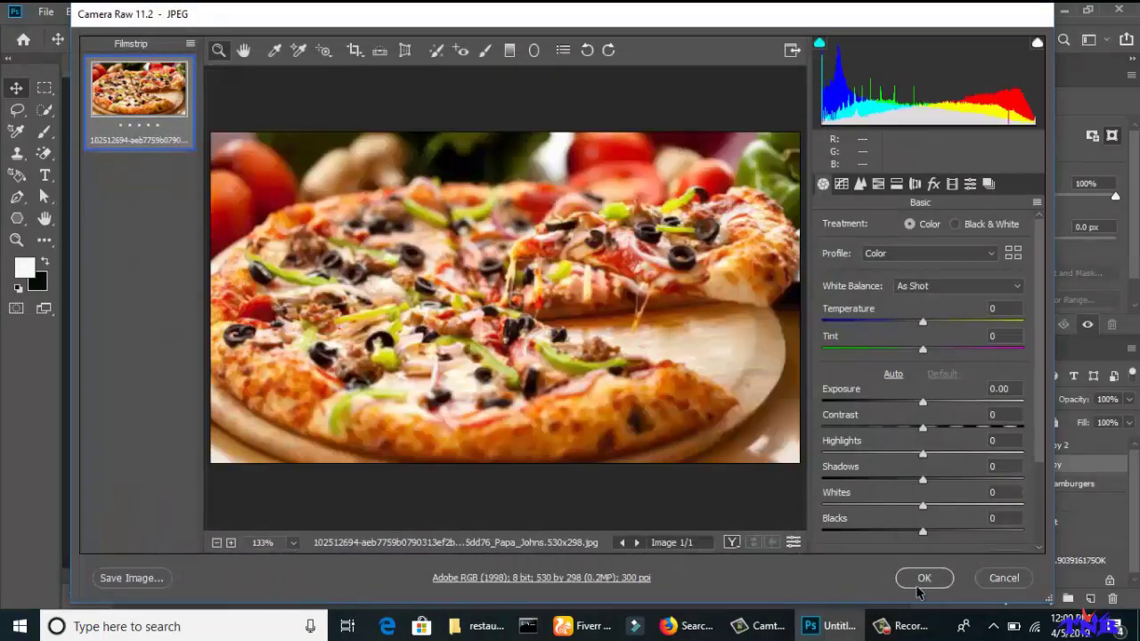
pyautogui.click(919, 584)
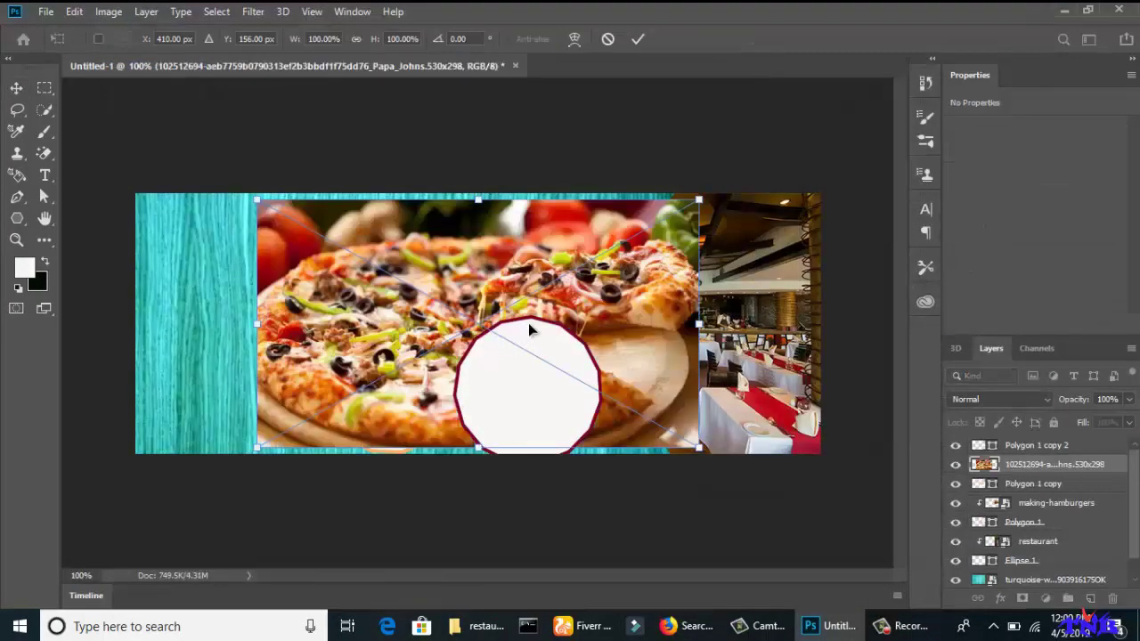
pyautogui.click(637, 39)
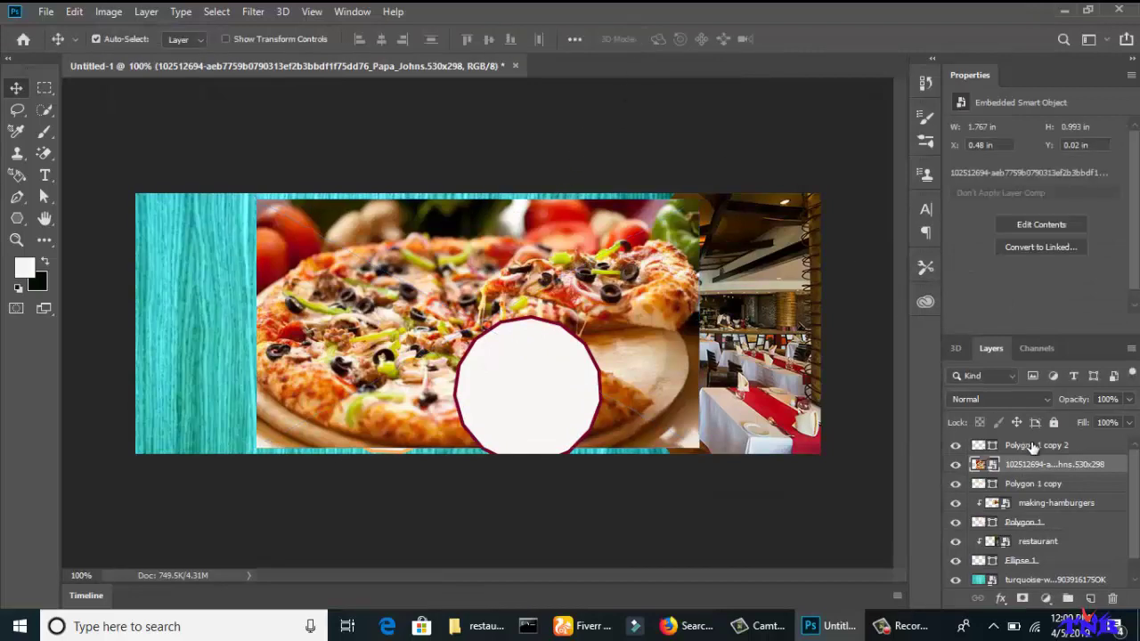
pyautogui.rightClick(1044, 470)
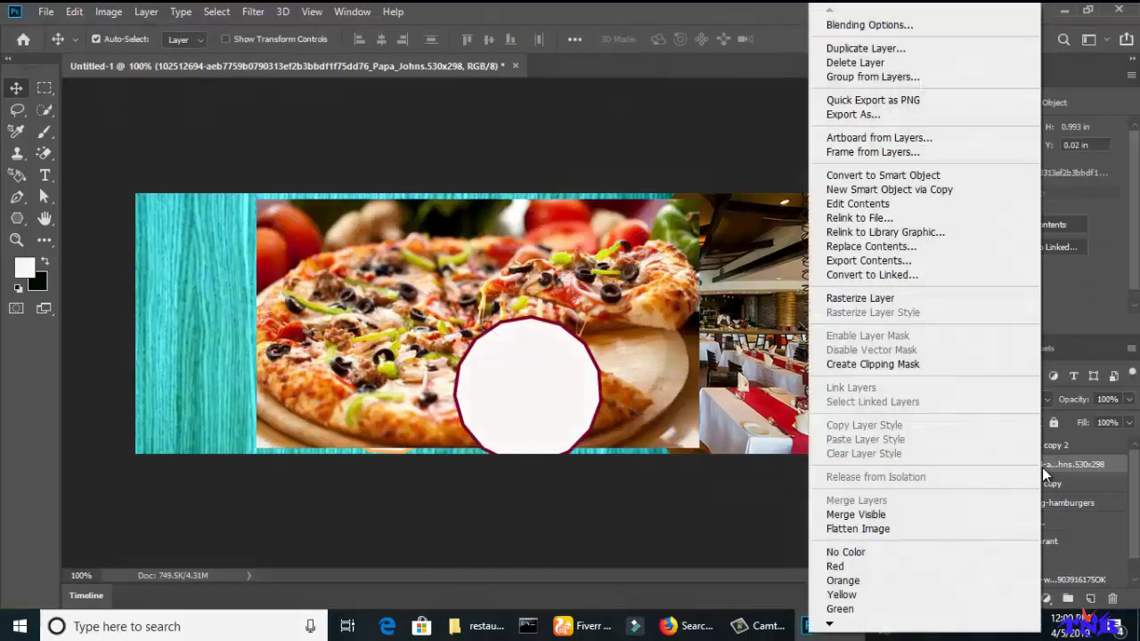
pyautogui.click(896, 362)
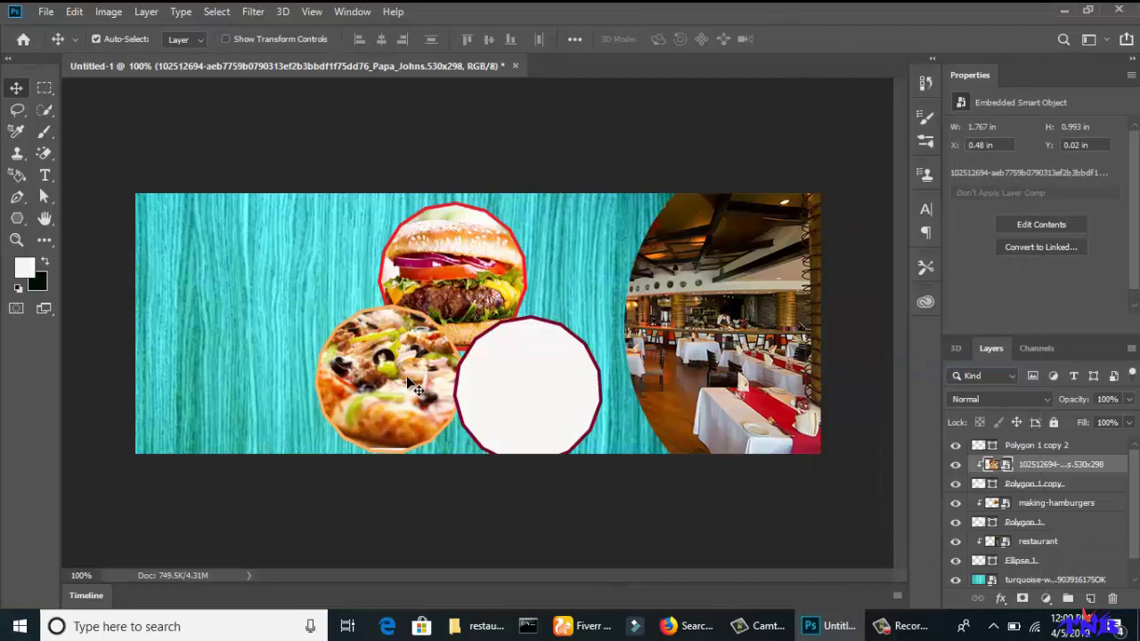
# - Resize the pizza photo so it fills the lower-left polygon frame
pyautogui.press('ctrl')
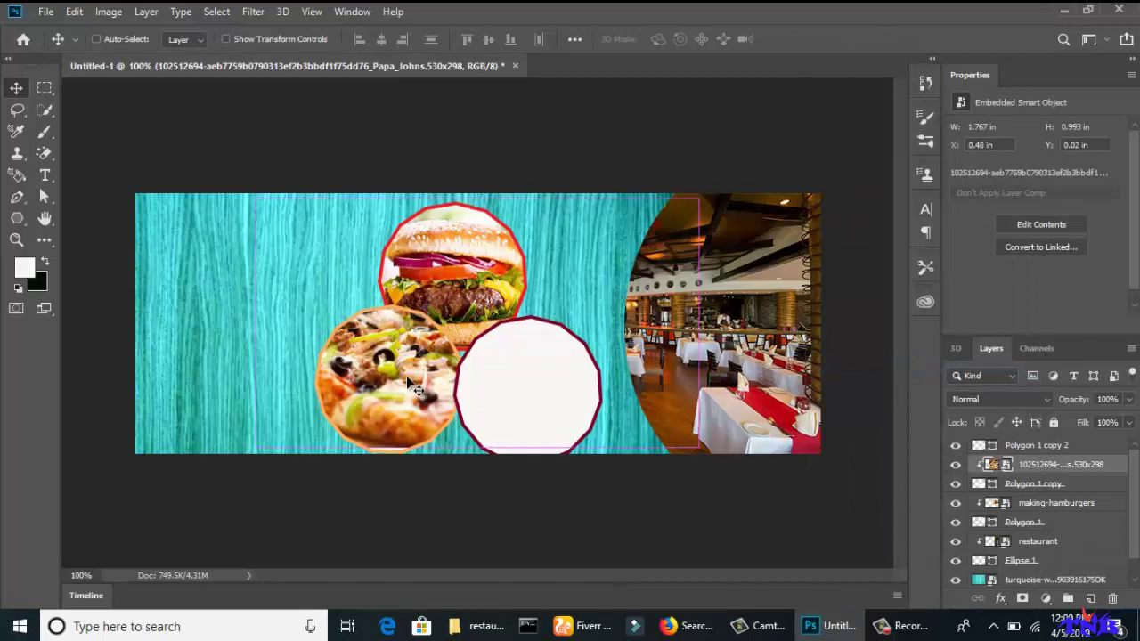
pyautogui.hotkey('ctrl', 't')
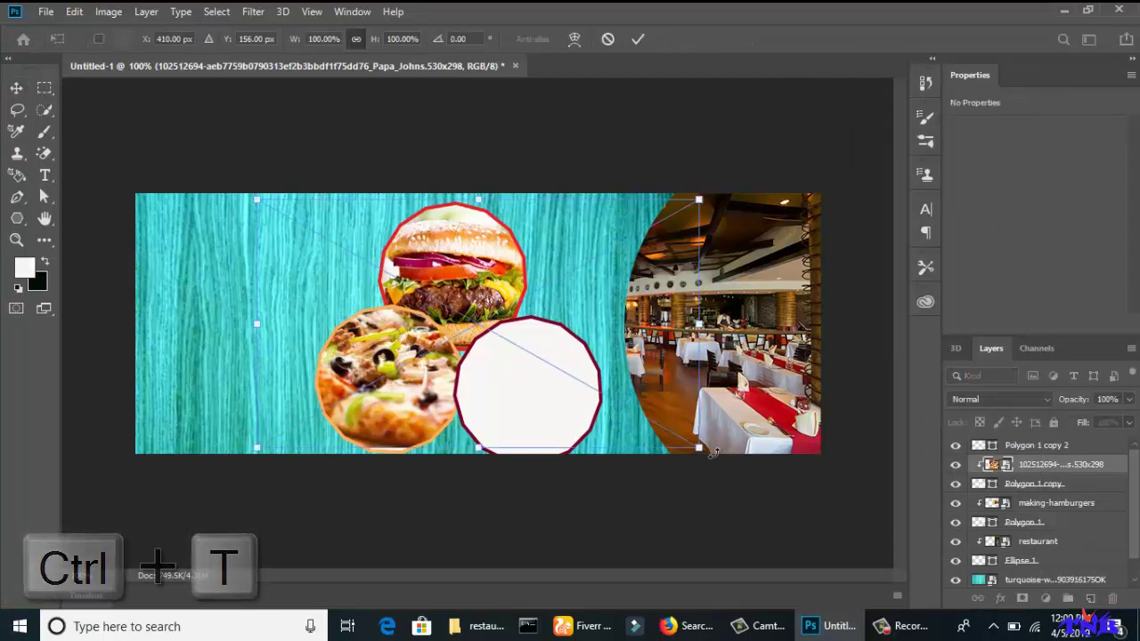
pyautogui.moveTo(702, 450)
pyautogui.mouseDown()
pyautogui.moveTo(480, 445)
pyautogui.moveTo(485, 453)
pyautogui.mouseUp()
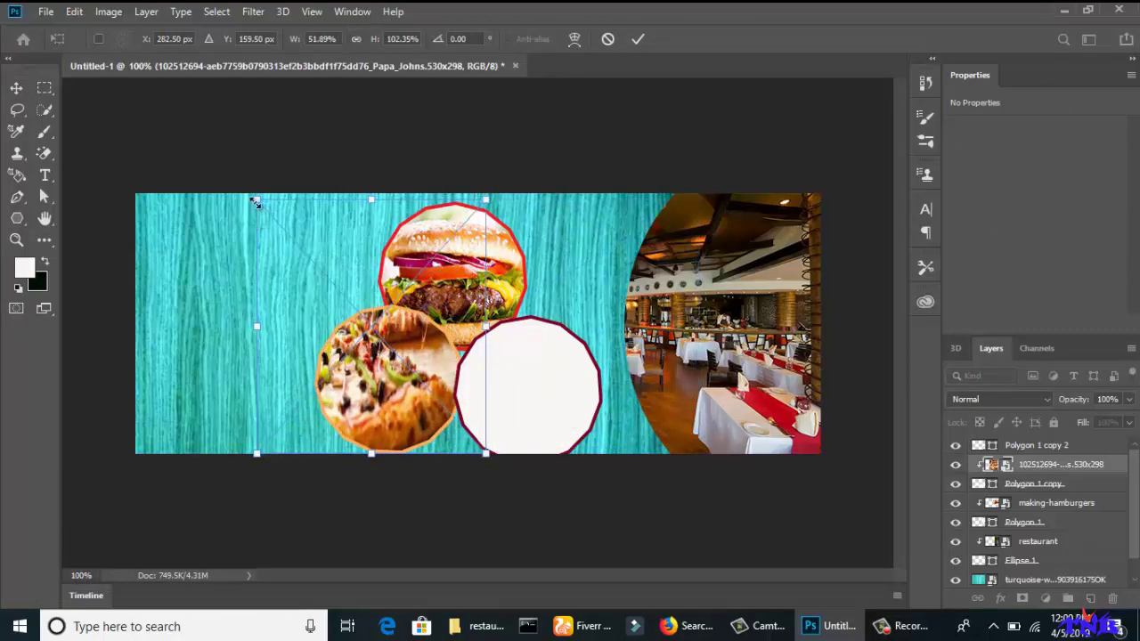
pyautogui.moveTo(257, 199); pyautogui.dragTo(315, 288)
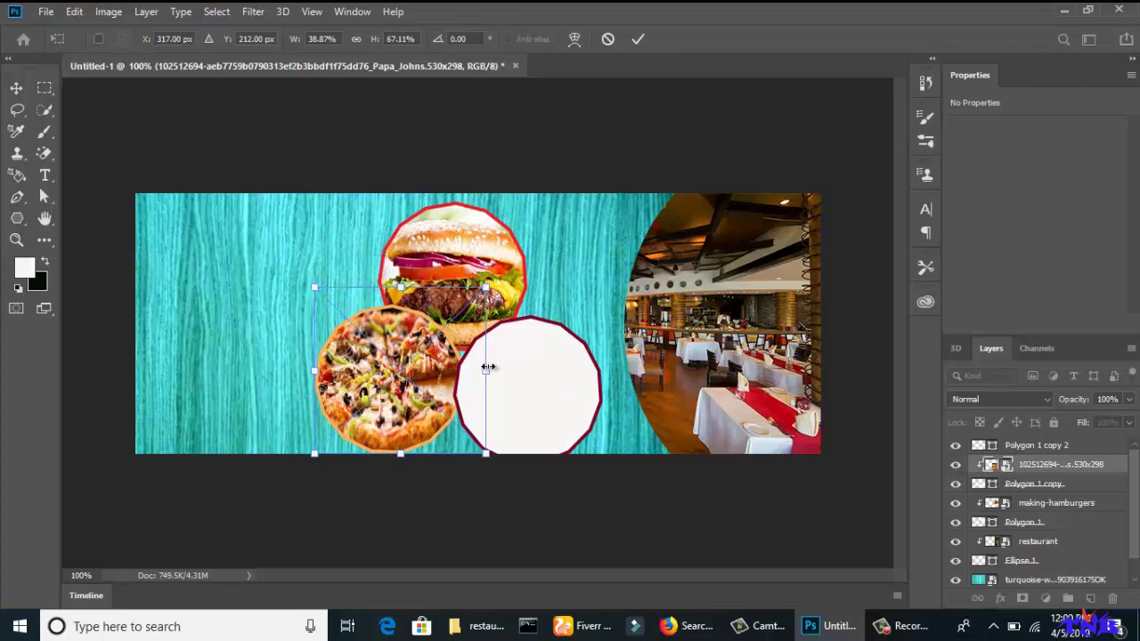
pyautogui.moveTo(487, 367); pyautogui.dragTo(460, 367)
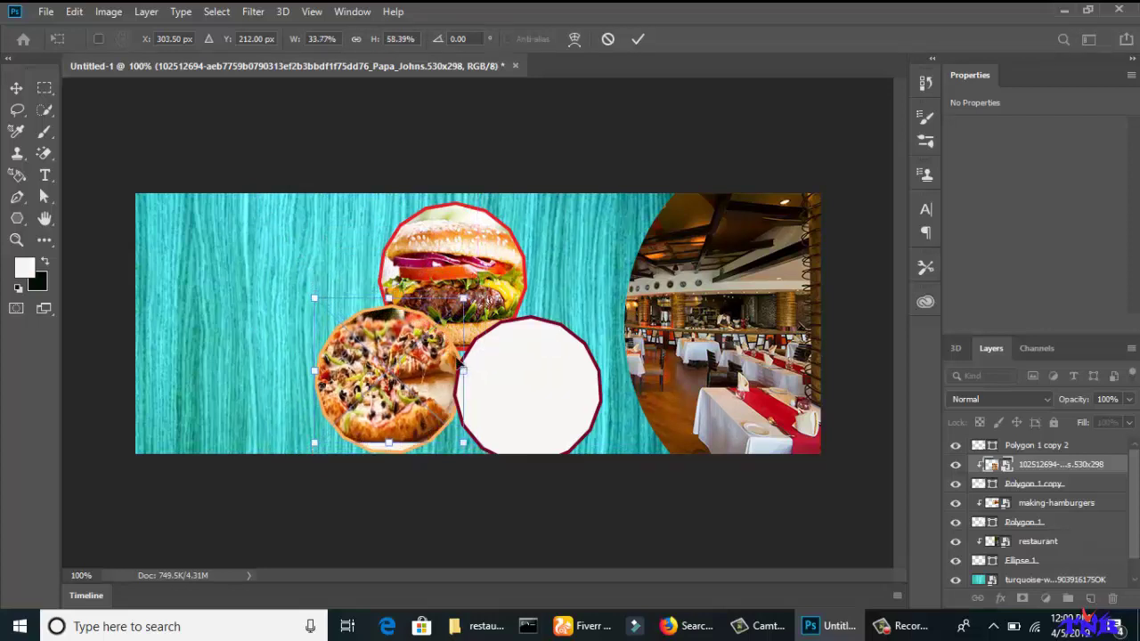
pyautogui.moveTo(463, 298); pyautogui.dragTo(455, 305)
pyautogui.moveTo(385, 443); pyautogui.dragTo(385, 452)
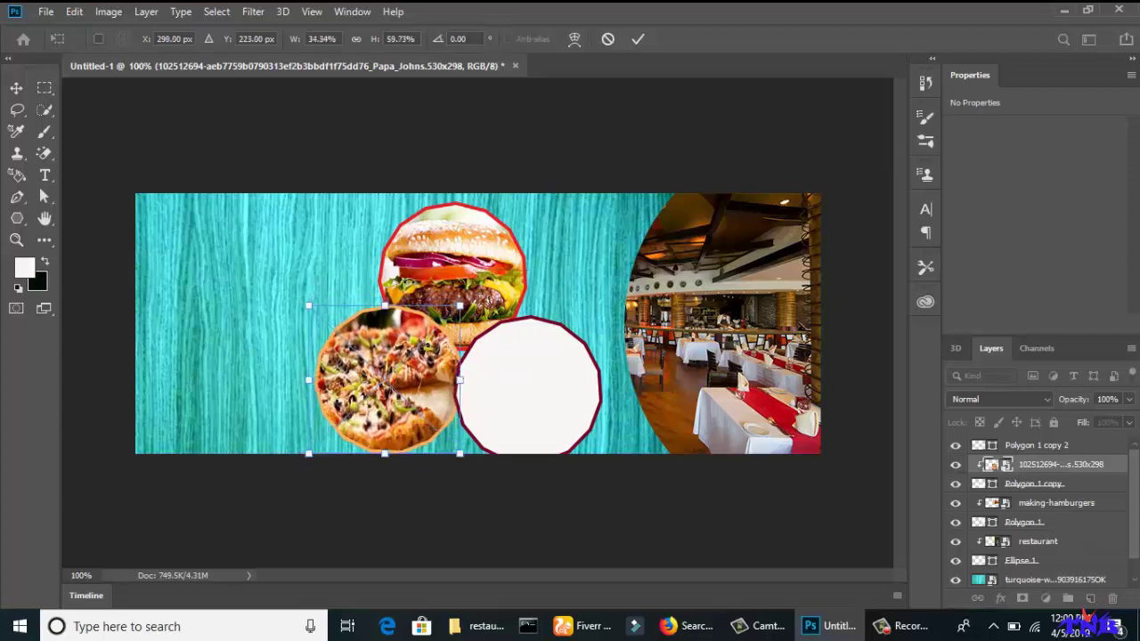
pyautogui.click(639, 39)
pyautogui.click(539, 409)
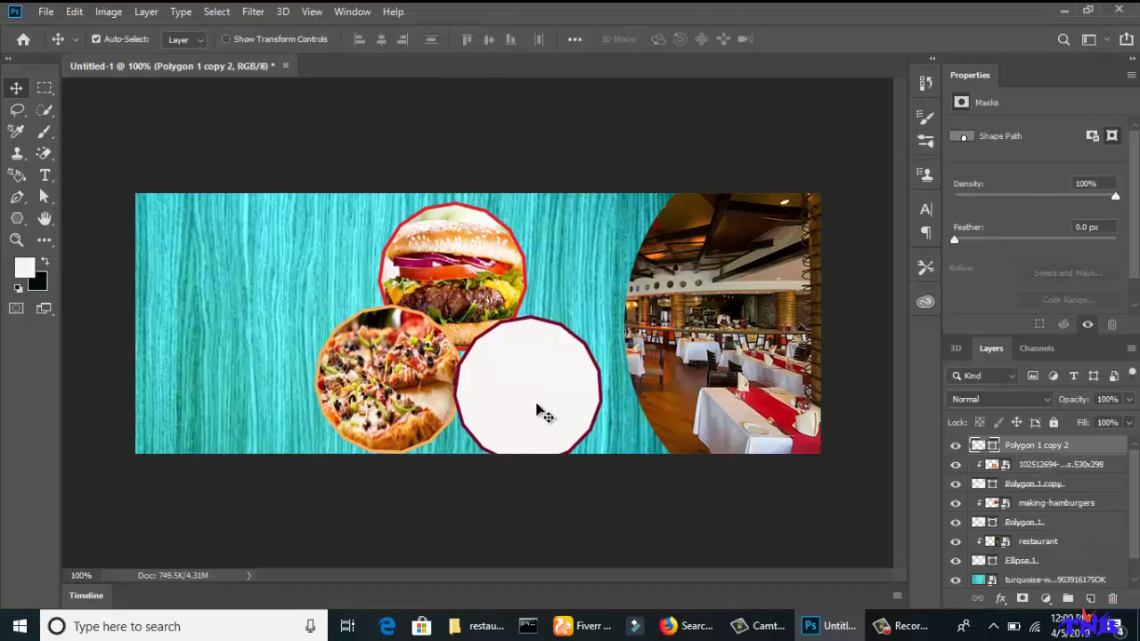
# - Import the pasta photo and clip it inside the right polygon
pyautogui.click(479, 626)
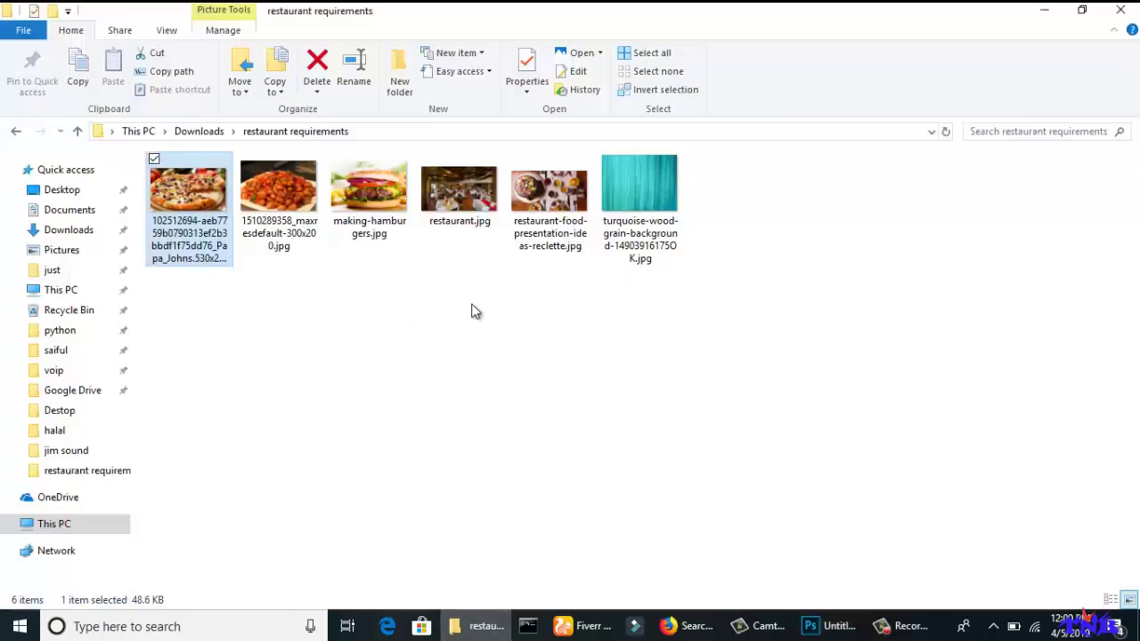
pyautogui.moveTo(278, 200)
pyautogui.mouseDown()
pyautogui.moveTo(862, 599)
pyautogui.moveTo(504, 393)
pyautogui.mouseUp()
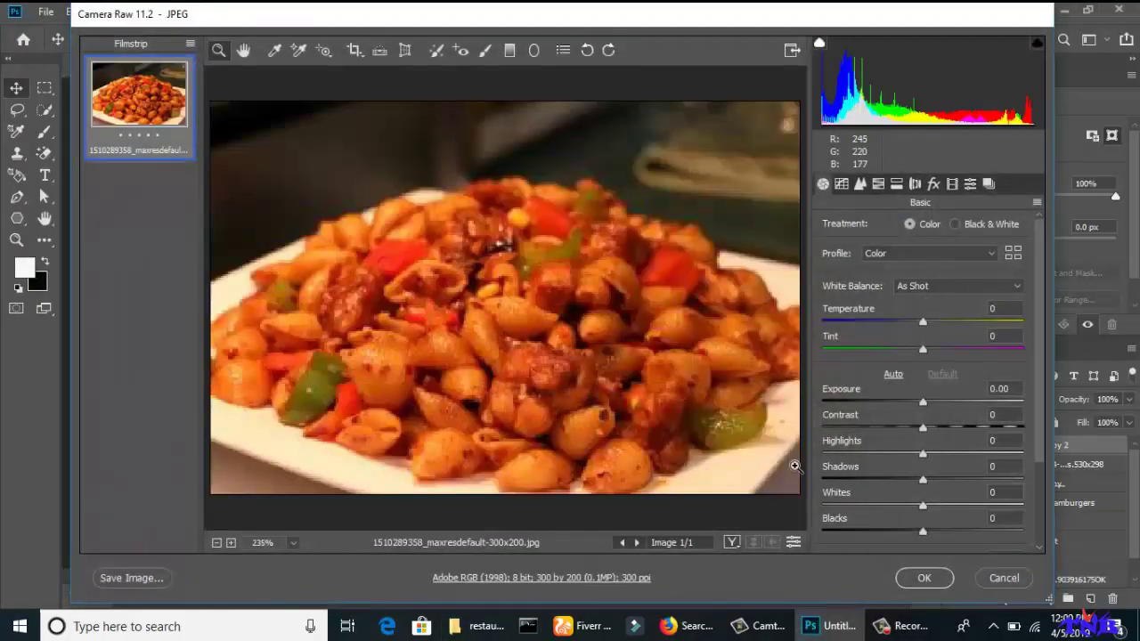
pyautogui.click(923, 580)
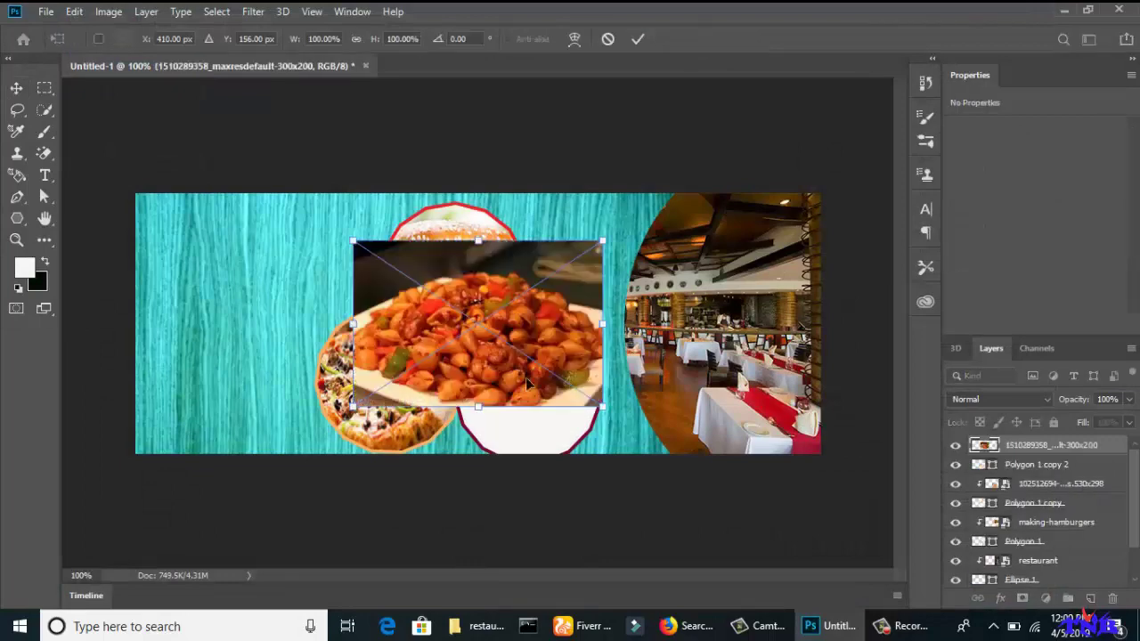
pyautogui.moveTo(525, 382); pyautogui.dragTo(556, 427)
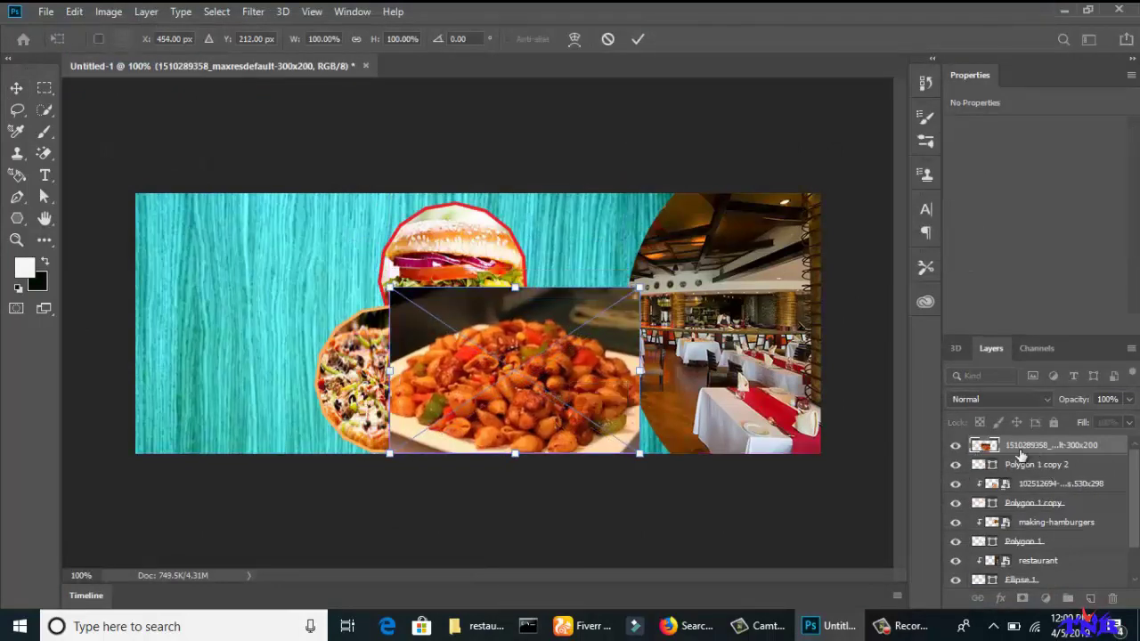
pyautogui.click(637, 40)
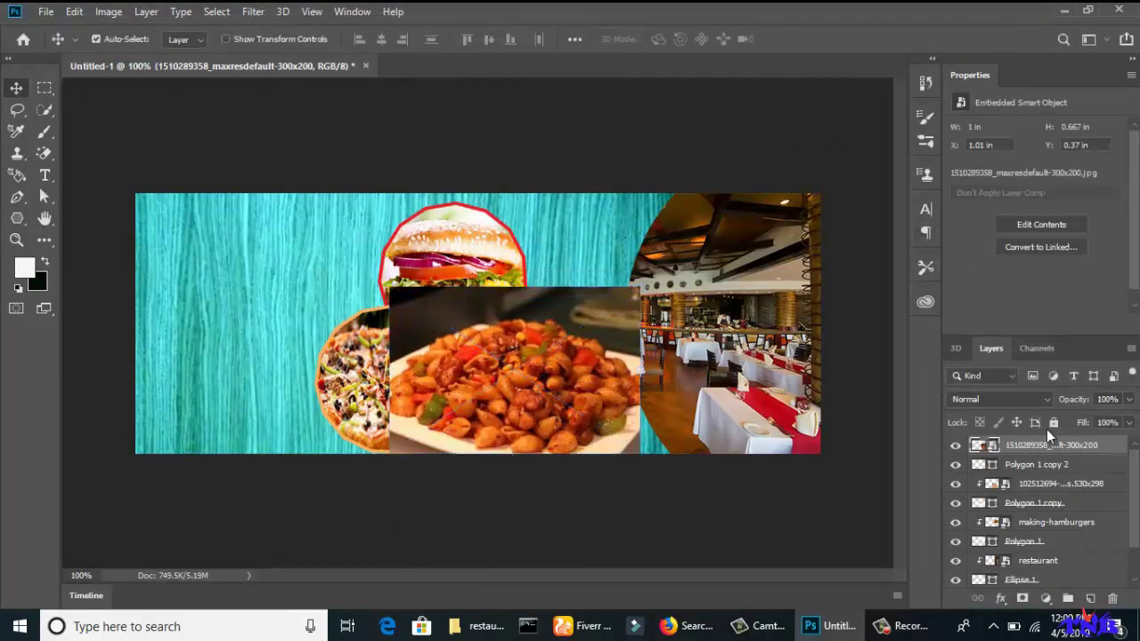
pyautogui.rightClick(1080, 449)
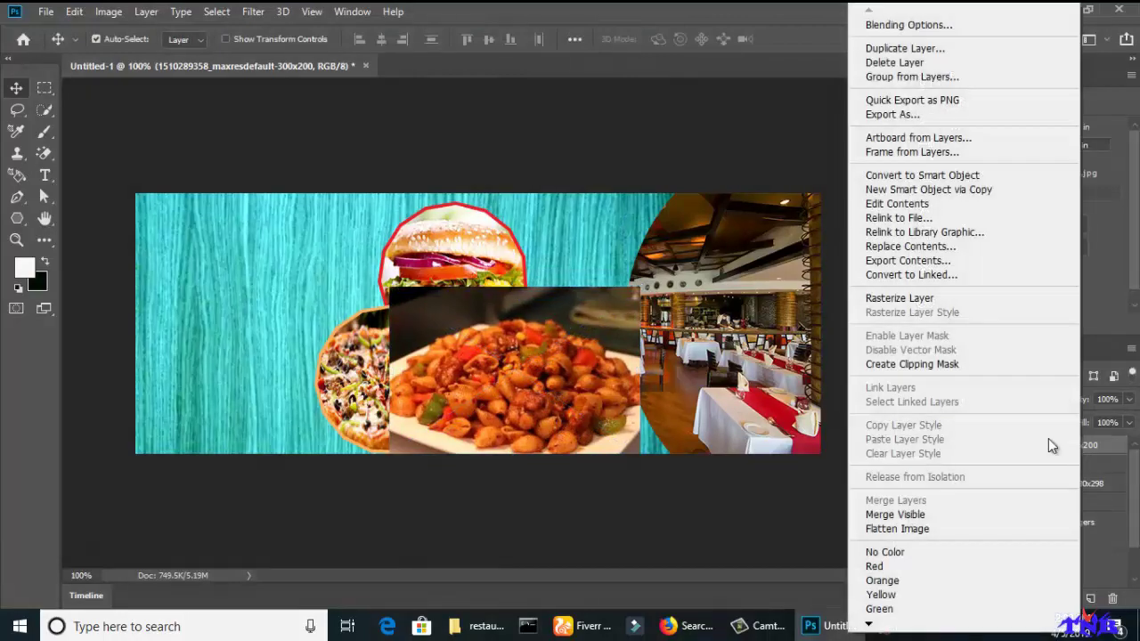
pyautogui.click(934, 364)
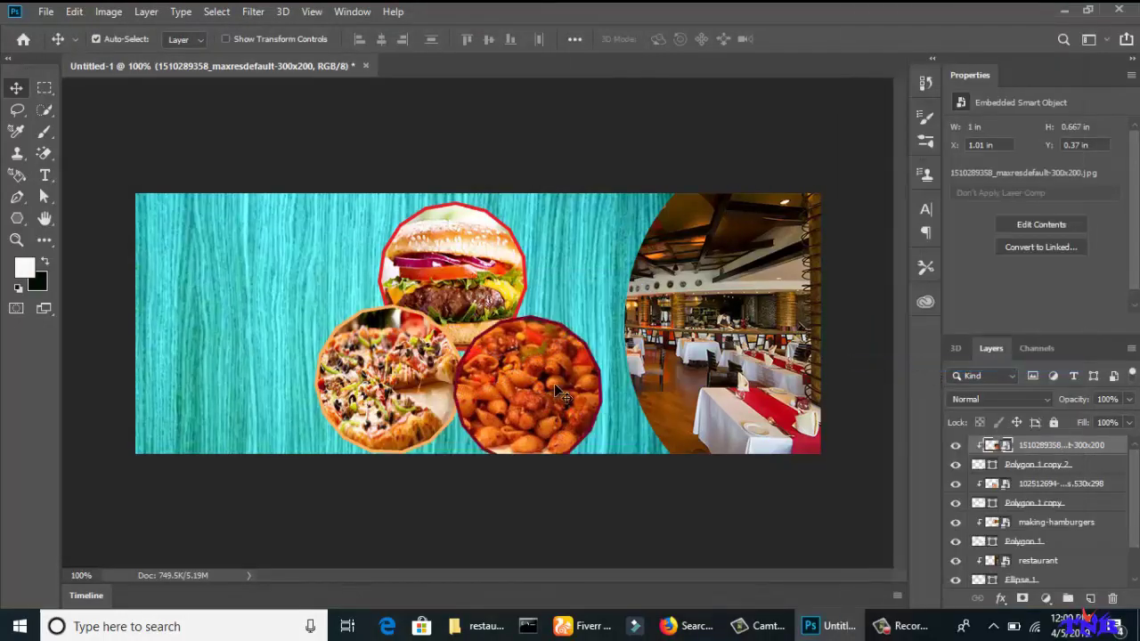
# - Resize the clipped pasta photo so it fills the polygon
pyautogui.hotkey('ctrl', 't')
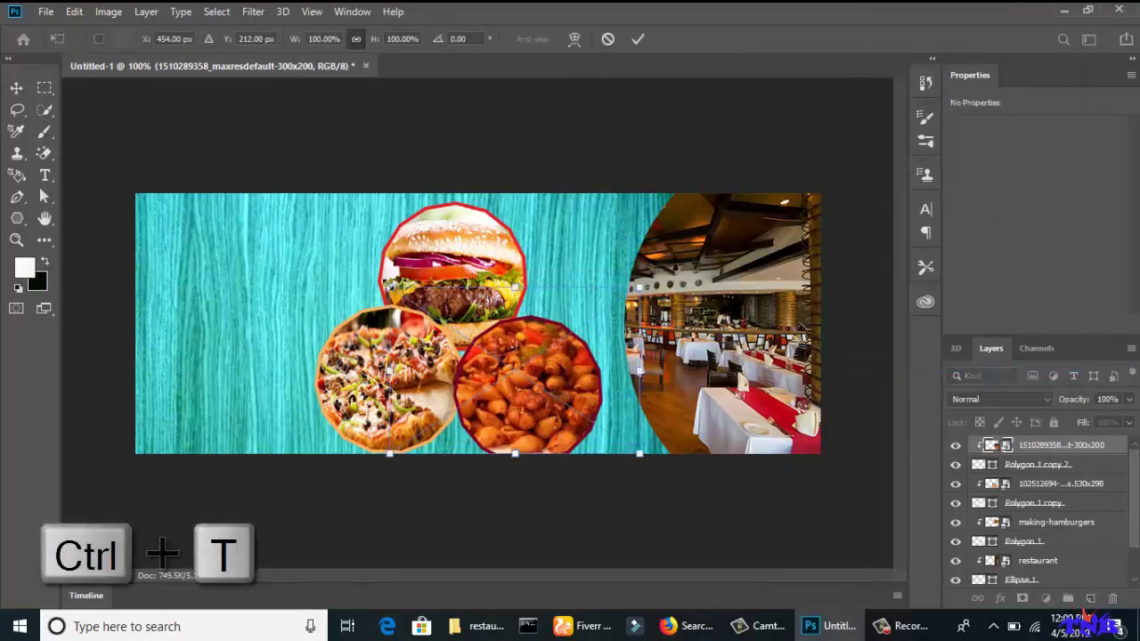
pyautogui.moveTo(389, 286); pyautogui.dragTo(444, 315)
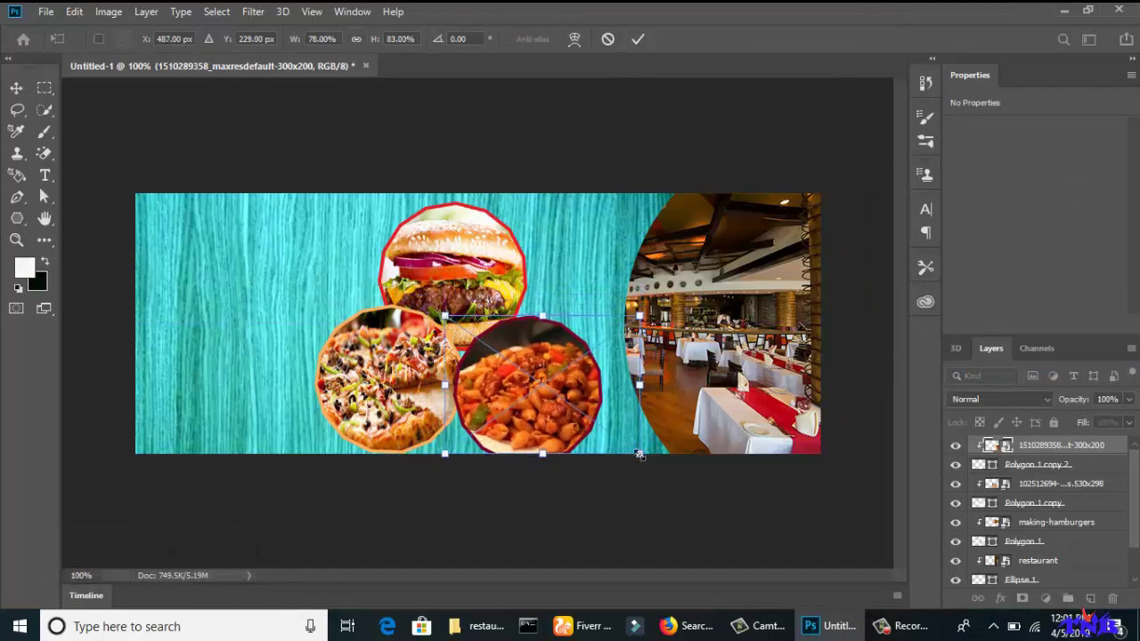
pyautogui.moveTo(639, 455); pyautogui.dragTo(621, 448)
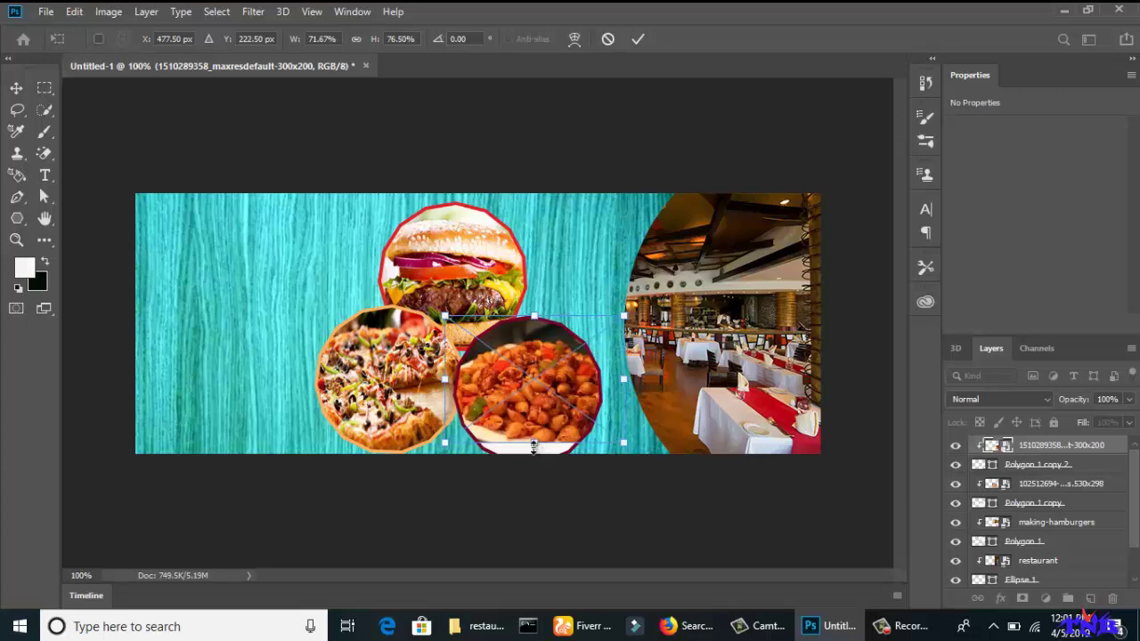
pyautogui.moveTo(534, 447); pyautogui.dragTo(534, 454)
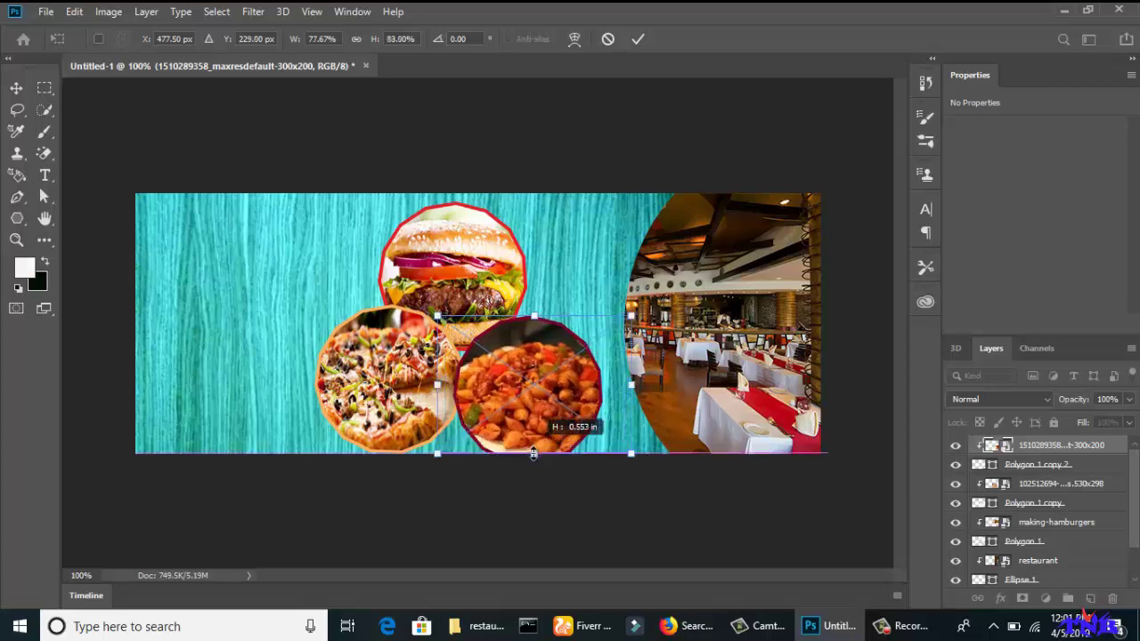
pyautogui.click(634, 38)
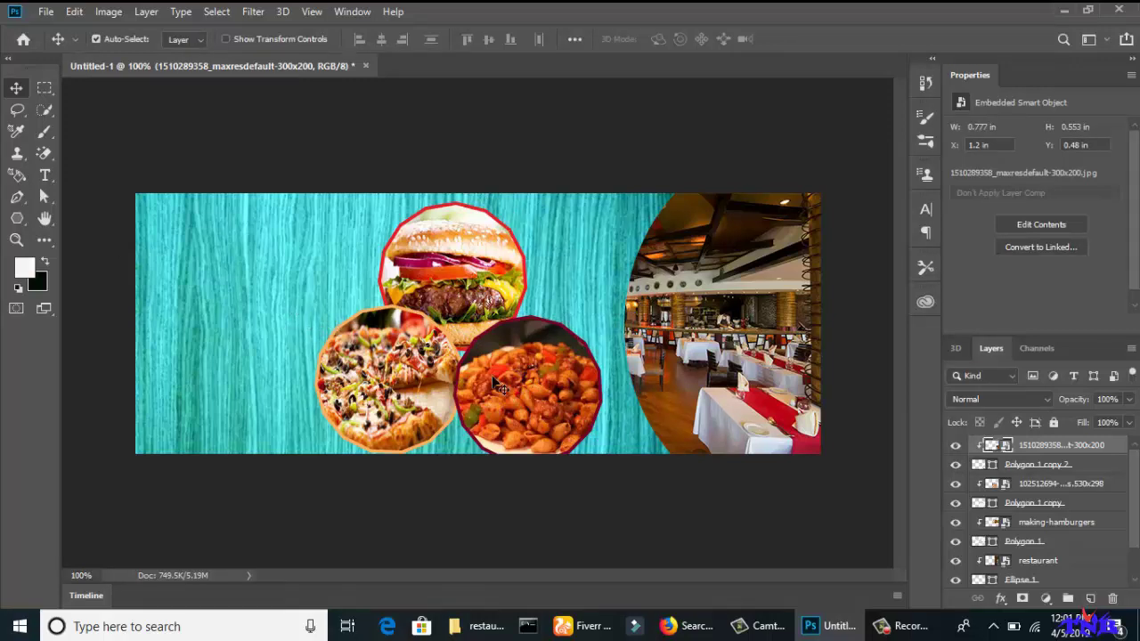
# - Select the pizza layer, shift the turquoise wood slightly, then select the burger layer
pyautogui.click(417, 385)
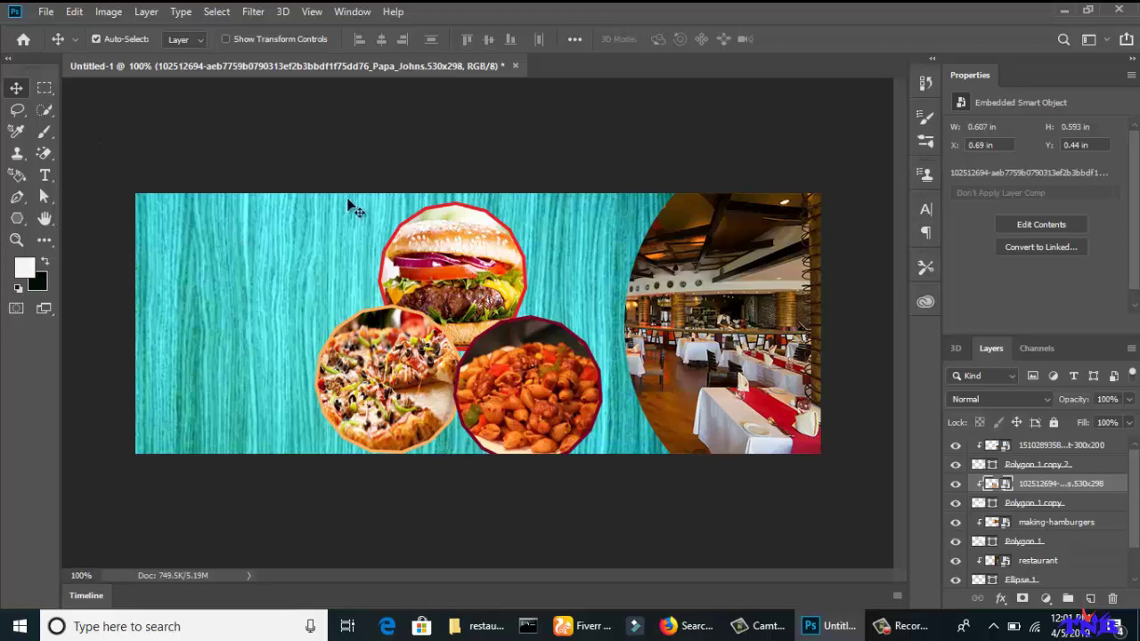
pyautogui.moveTo(349, 207); pyautogui.dragTo(343, 220)
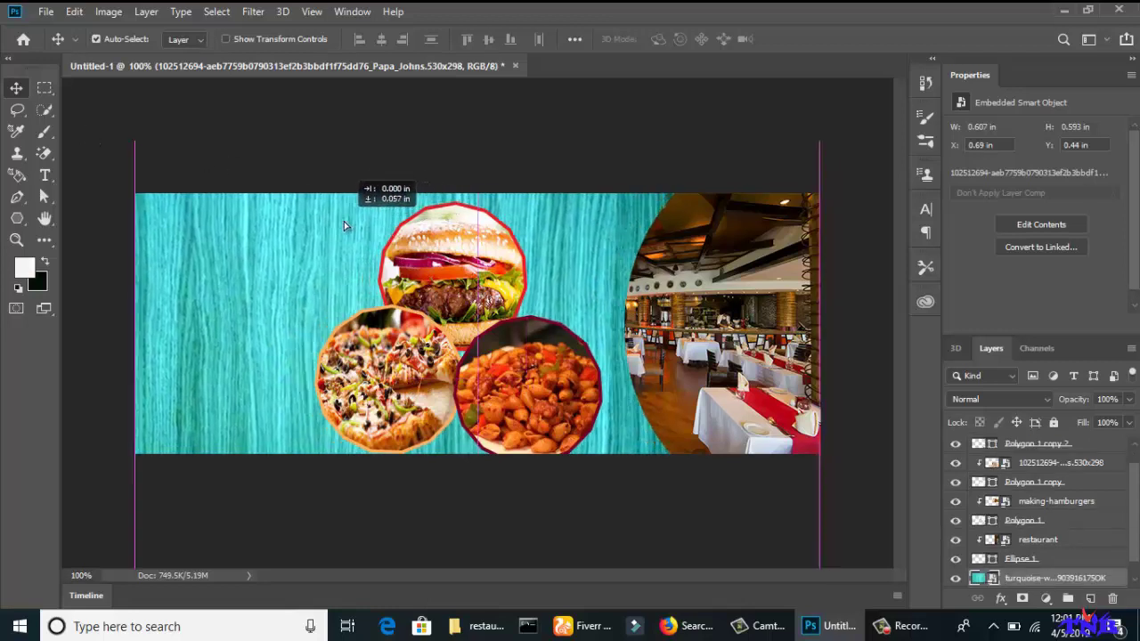
pyautogui.click(434, 263)
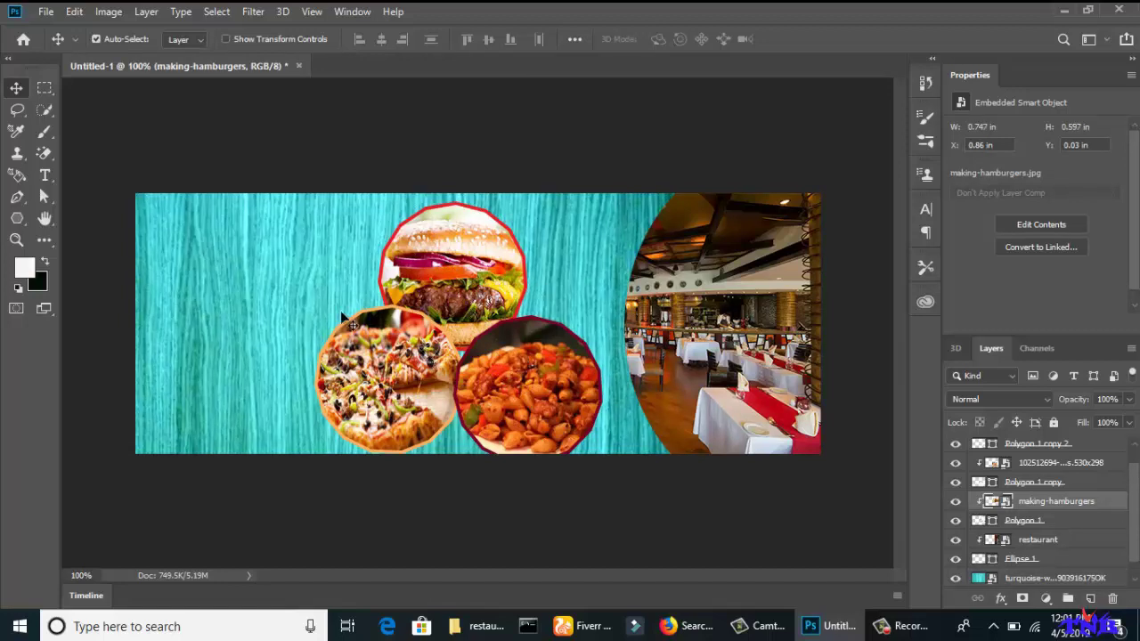
# - Place restaurant-food-presentation-ideas-reclette.jpg from Explorer onto the banner canvas
pyautogui.click(481, 625)
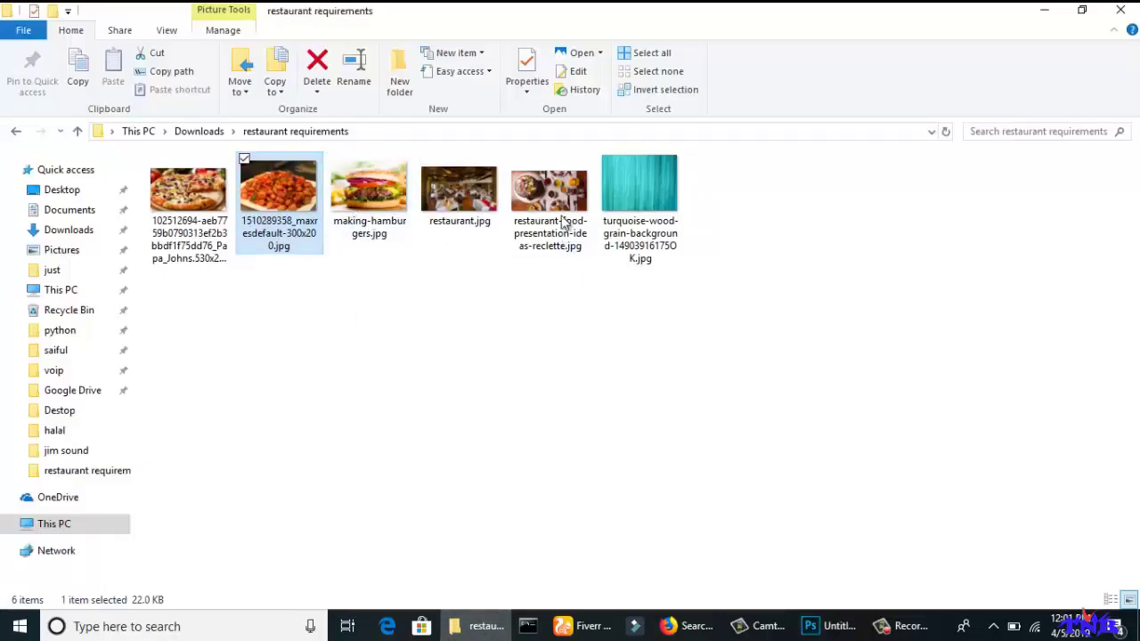
pyautogui.moveTo(563, 223); pyautogui.dragTo(848, 634)
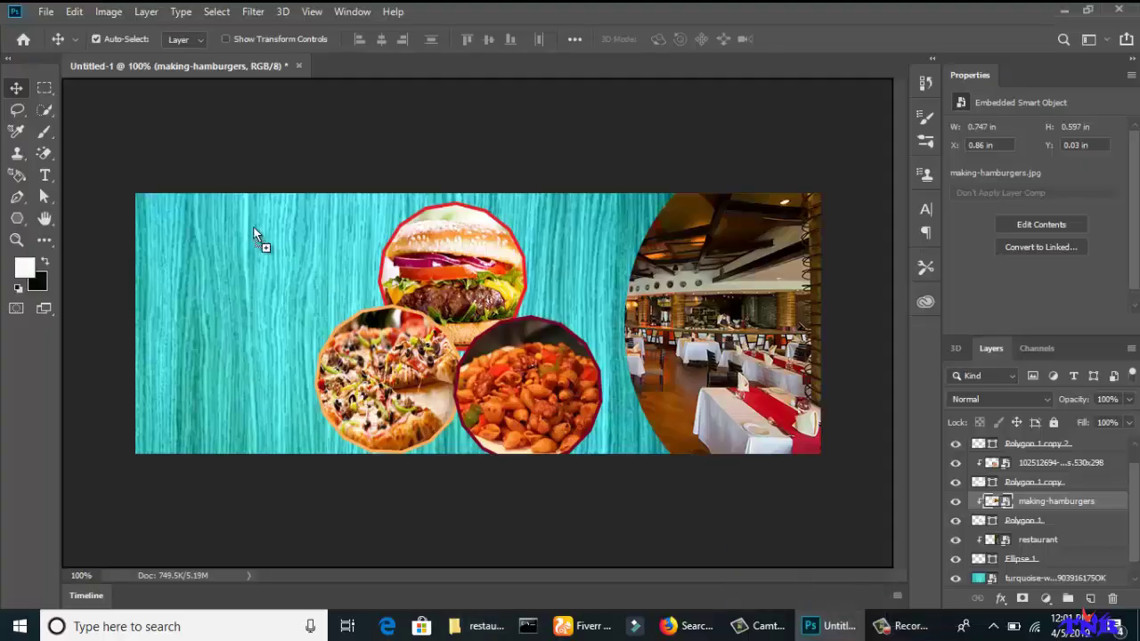
pyautogui.moveTo(848, 634); pyautogui.dragTo(232, 222)
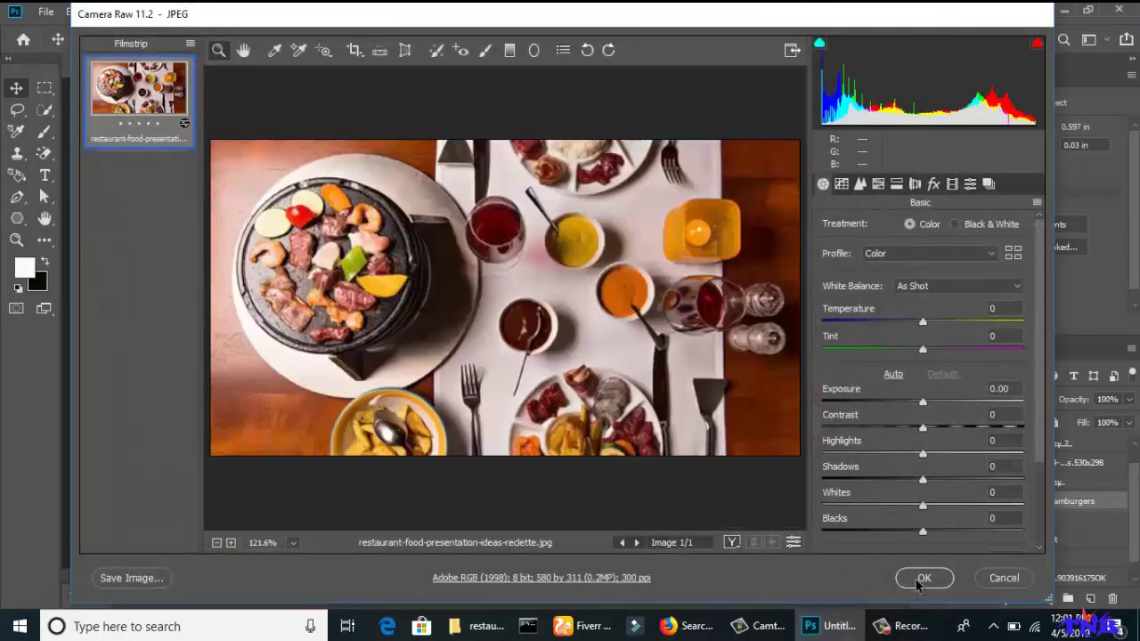
pyautogui.click(920, 579)
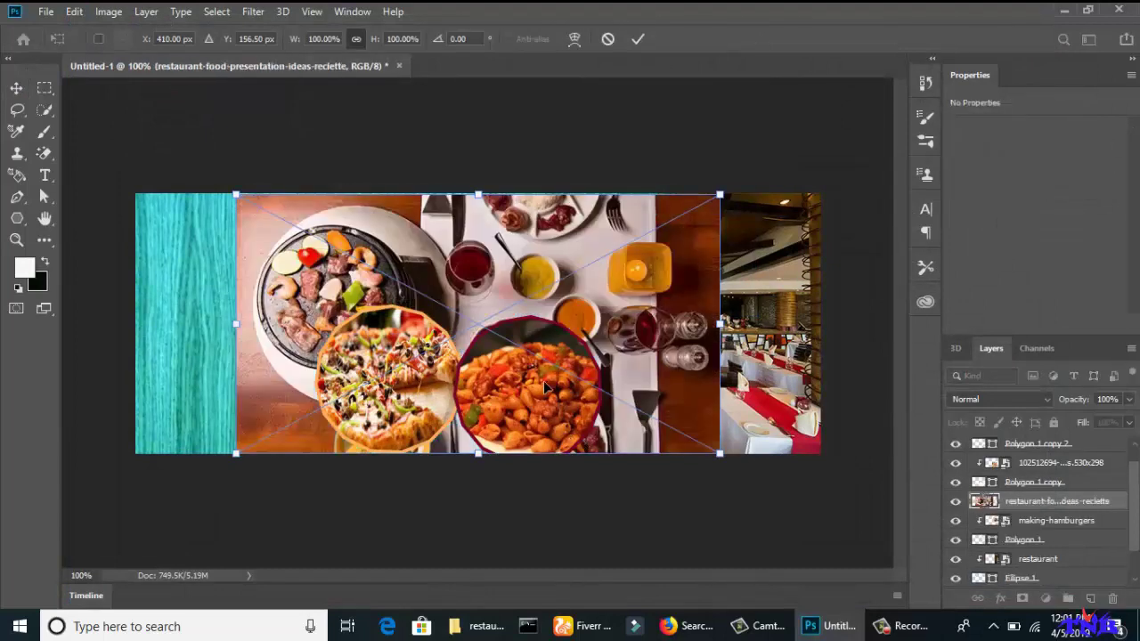
# - Scale the reclette photo to full banner height, align it with the left edge, and commit
pyautogui.moveTo(470, 330); pyautogui.dragTo(354, 302)
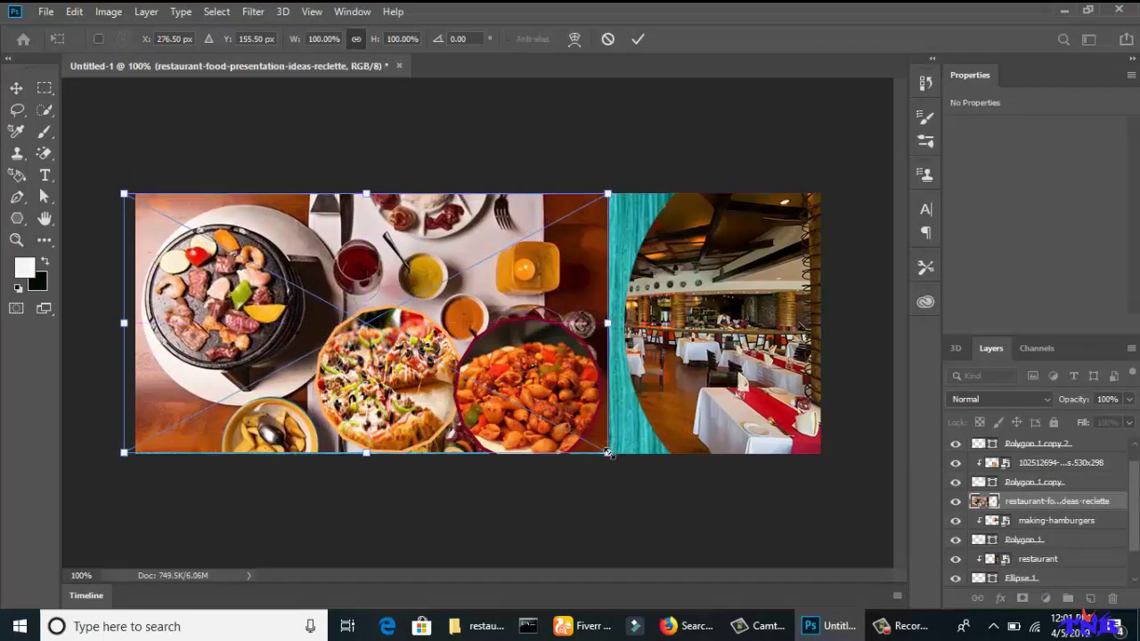
pyautogui.moveTo(608, 452); pyautogui.dragTo(263, 380)
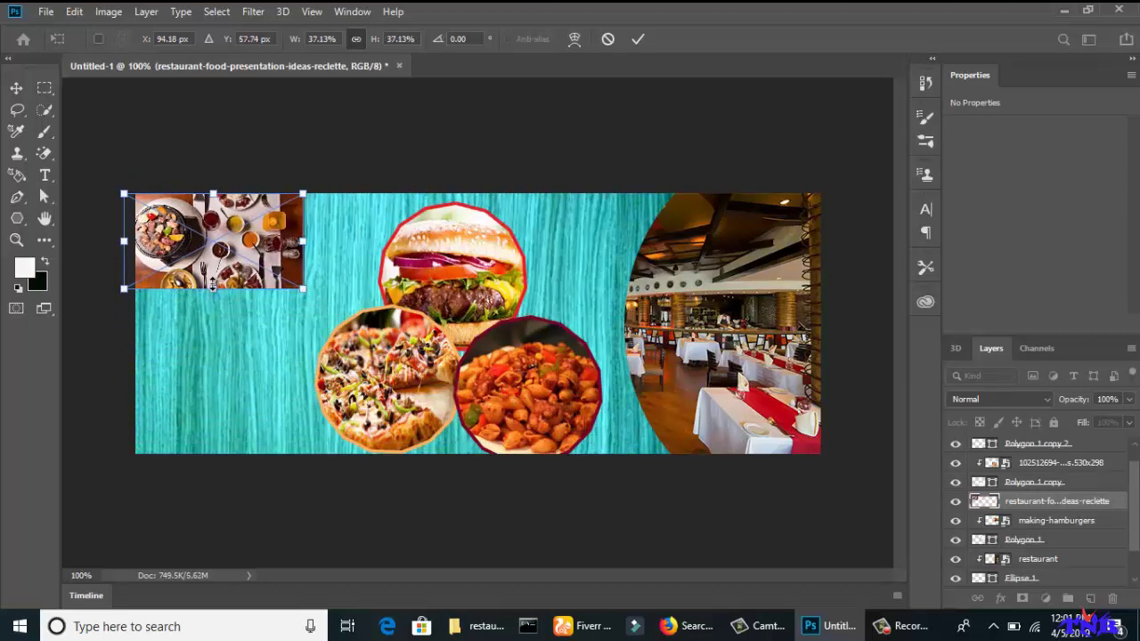
pyautogui.moveTo(213, 285); pyautogui.dragTo(225, 358)
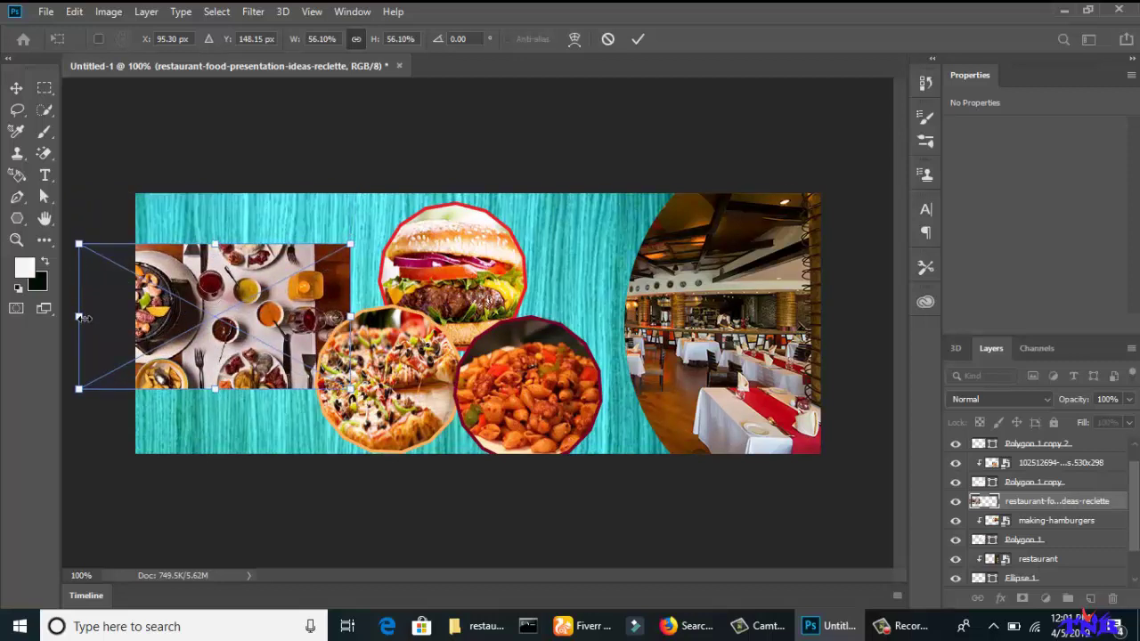
pyautogui.moveTo(79, 317); pyautogui.dragTo(136, 317)
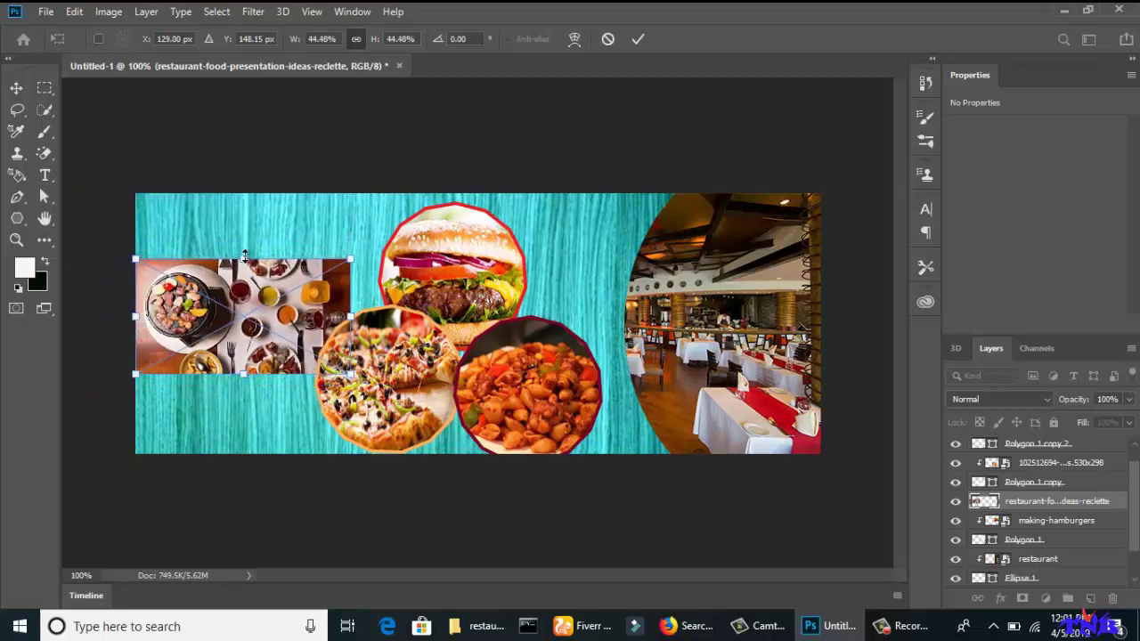
pyautogui.moveTo(244, 257); pyautogui.dragTo(247, 193)
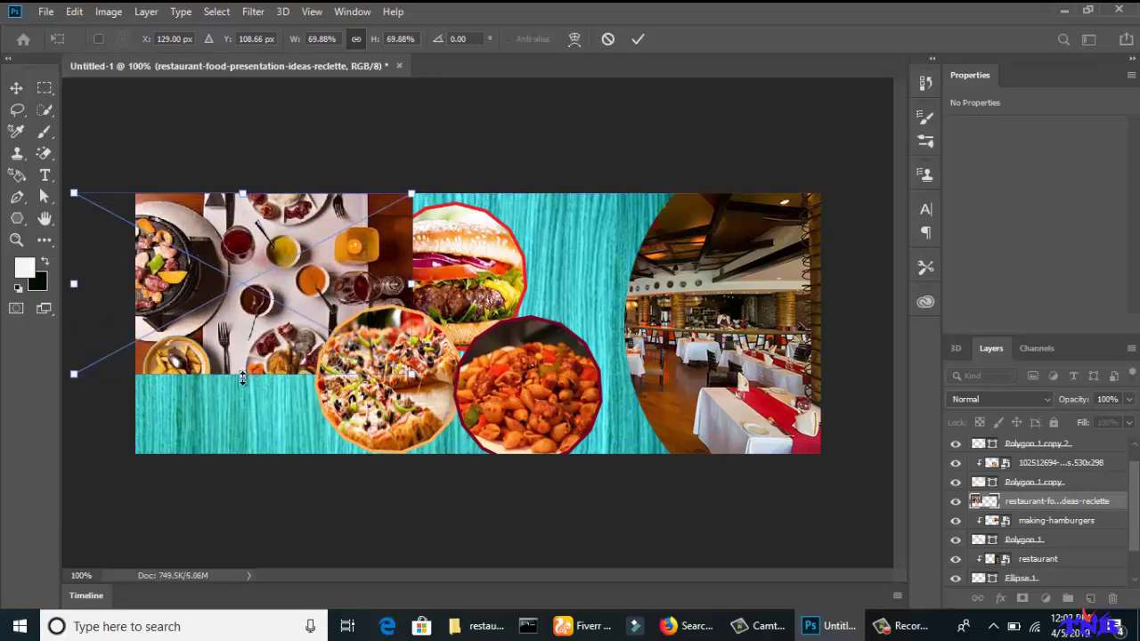
pyautogui.moveTo(242, 373); pyautogui.dragTo(244, 448)
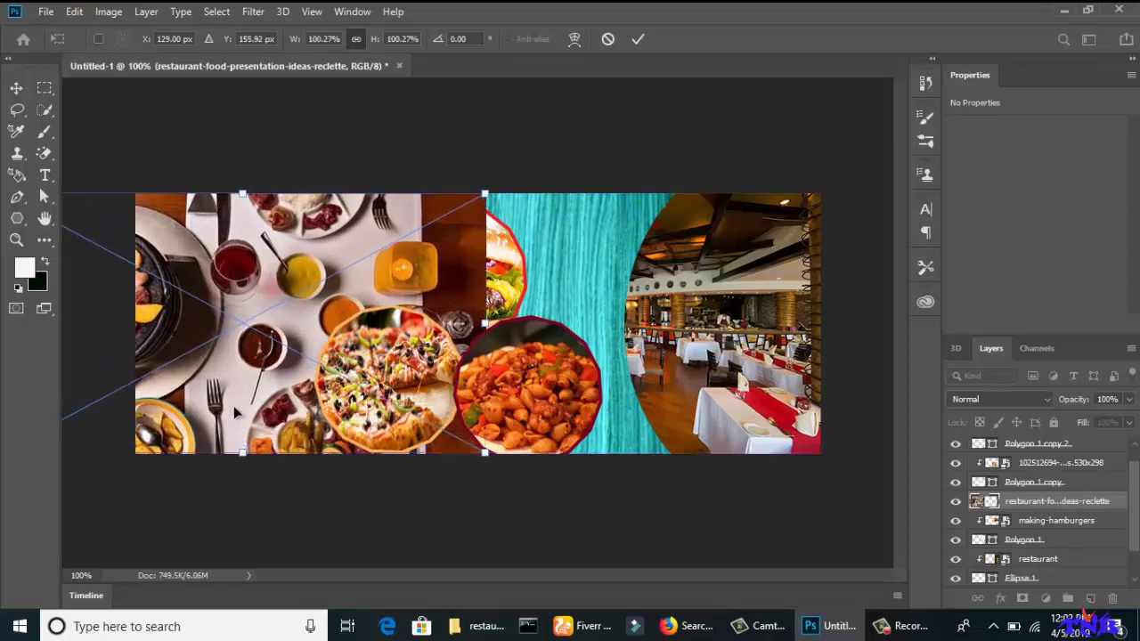
pyautogui.moveTo(230, 405)
pyautogui.mouseDown()
pyautogui.moveTo(60, 411)
pyautogui.moveTo(225, 410)
pyautogui.mouseUp()
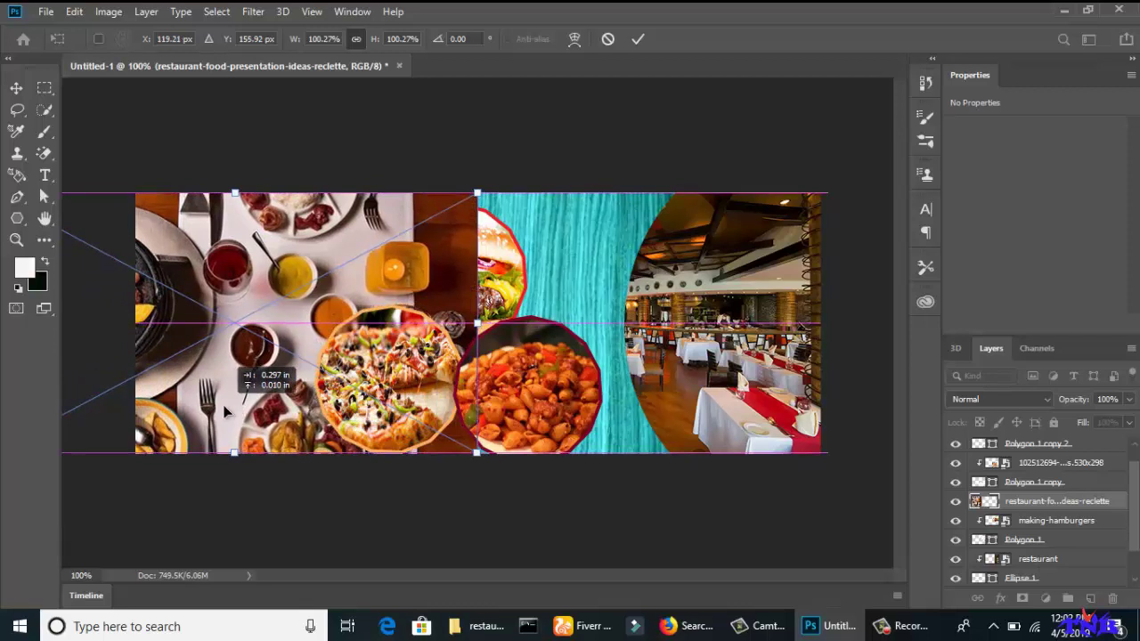
pyautogui.moveTo(225, 410); pyautogui.dragTo(224, 411)
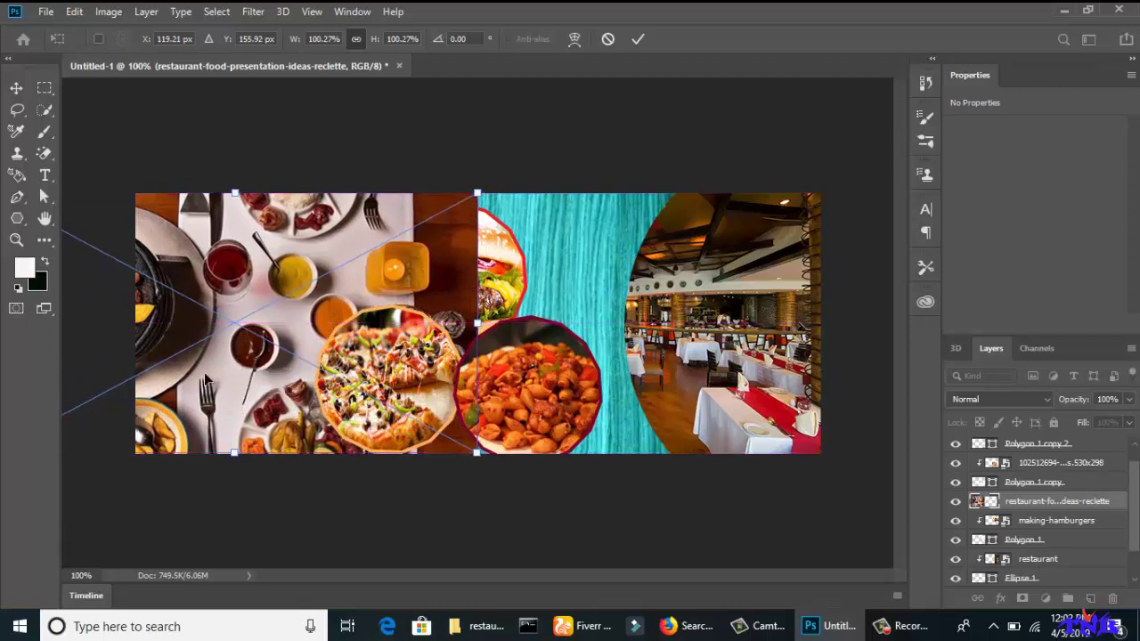
pyautogui.click(639, 40)
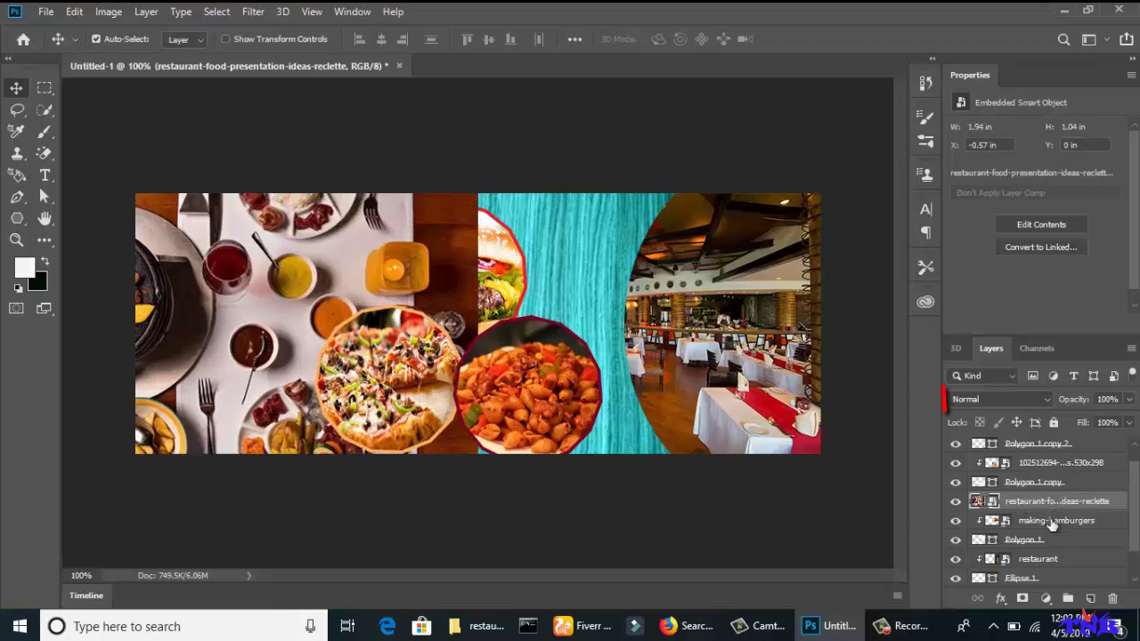
# - Move the reclette layer just above the turquoise wood and align it to the banner's left edge
pyautogui.moveTo(1018, 505); pyautogui.dragTo(1055, 581)
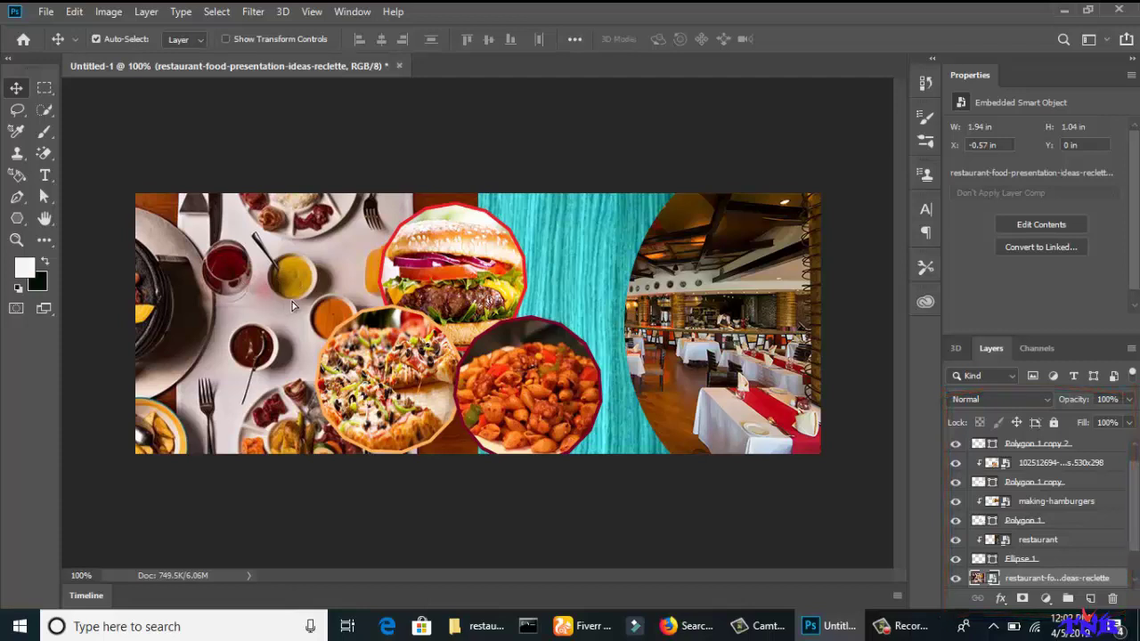
pyautogui.moveTo(267, 287); pyautogui.dragTo(411, 305)
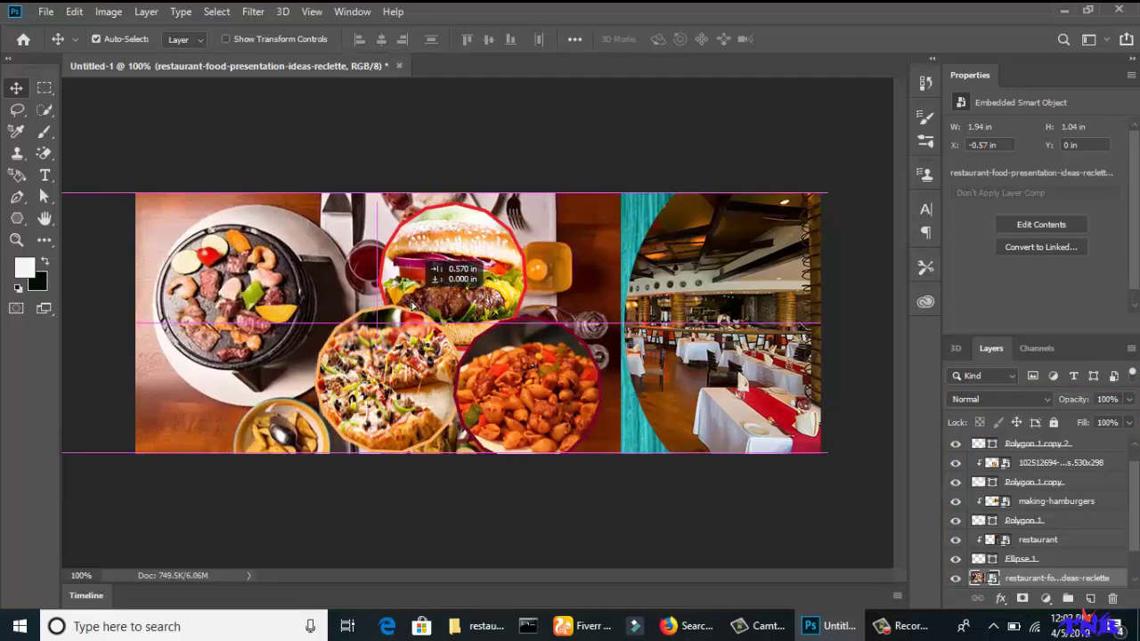
pyautogui.moveTo(418, 305); pyautogui.dragTo(410, 305)
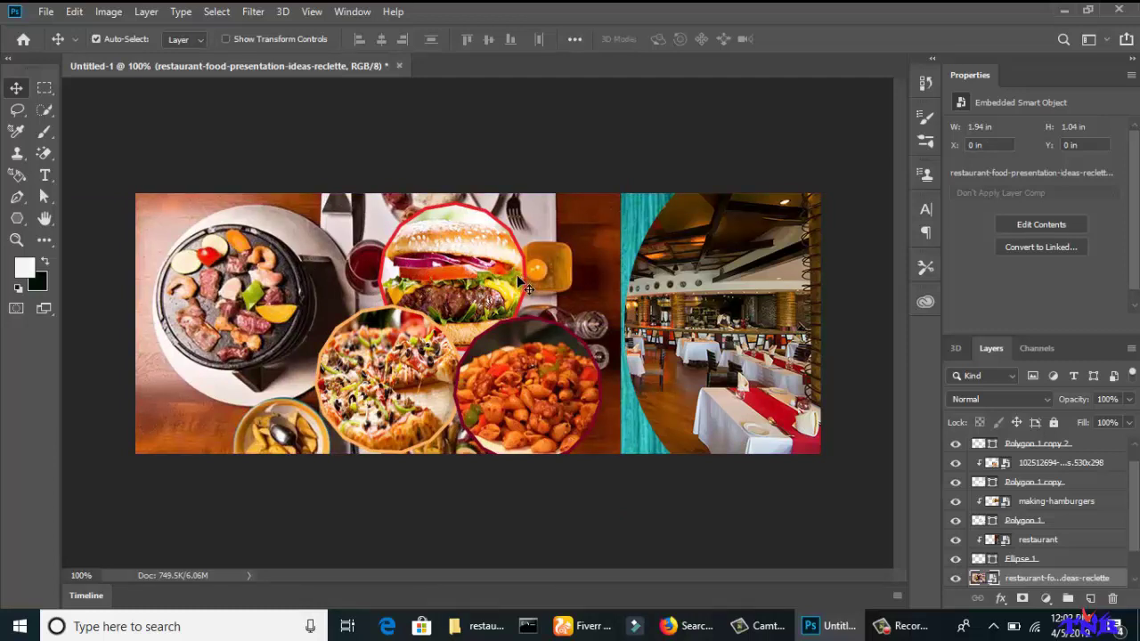
pyautogui.moveTo(528, 288); pyautogui.dragTo(512, 280)
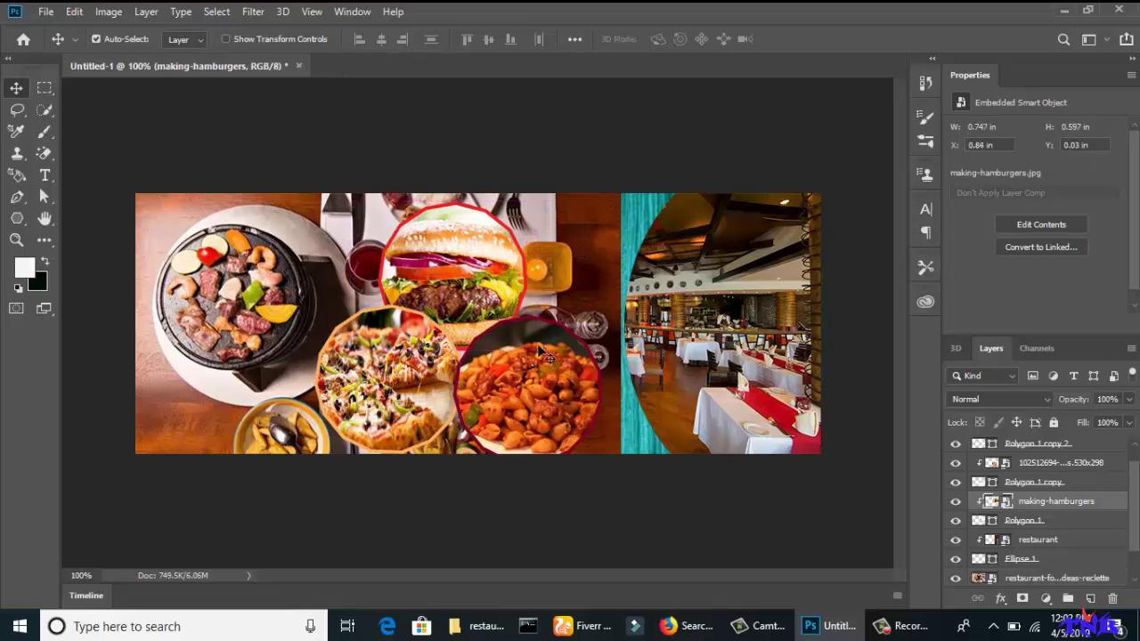
pyautogui.moveTo(281, 351); pyautogui.dragTo(89, 347)
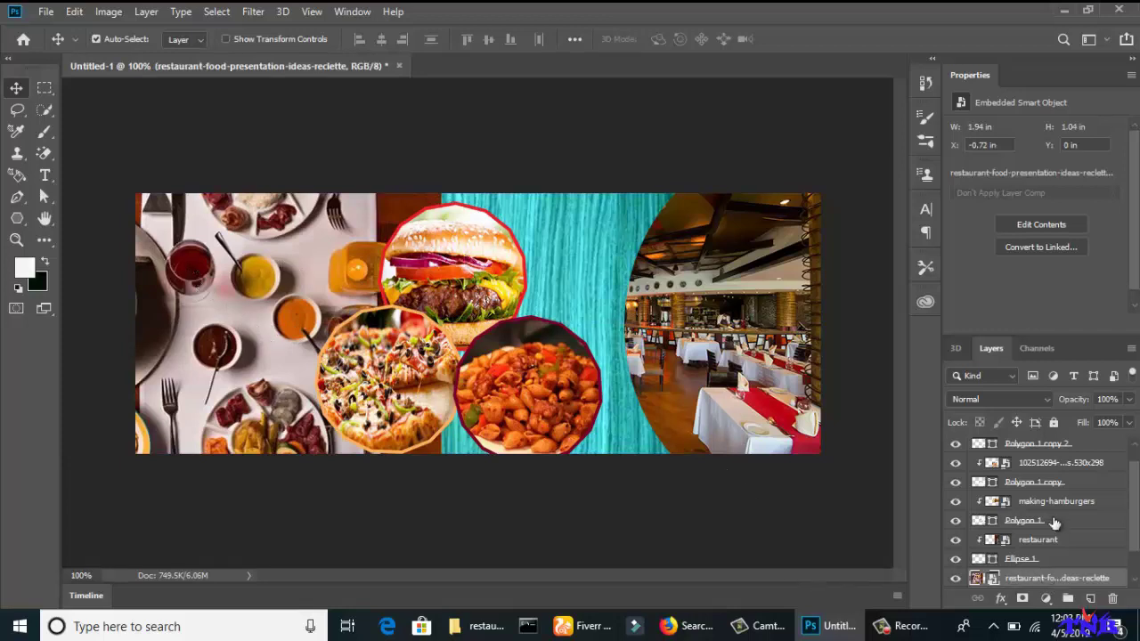
pyautogui.scroll(-2, 1054, 523)
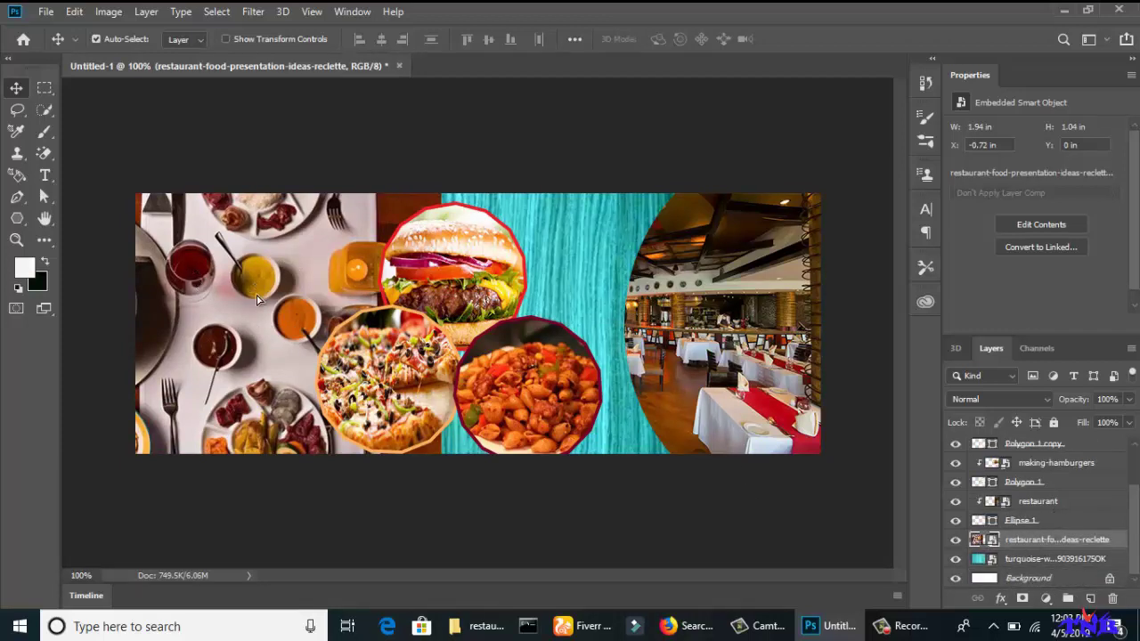
pyautogui.moveTo(253, 285); pyautogui.dragTo(253, 285)
# - Rasterize the reclette layer and set up the Eraser at size 30, 100% opacity
pyautogui.rightClick(46, 159)
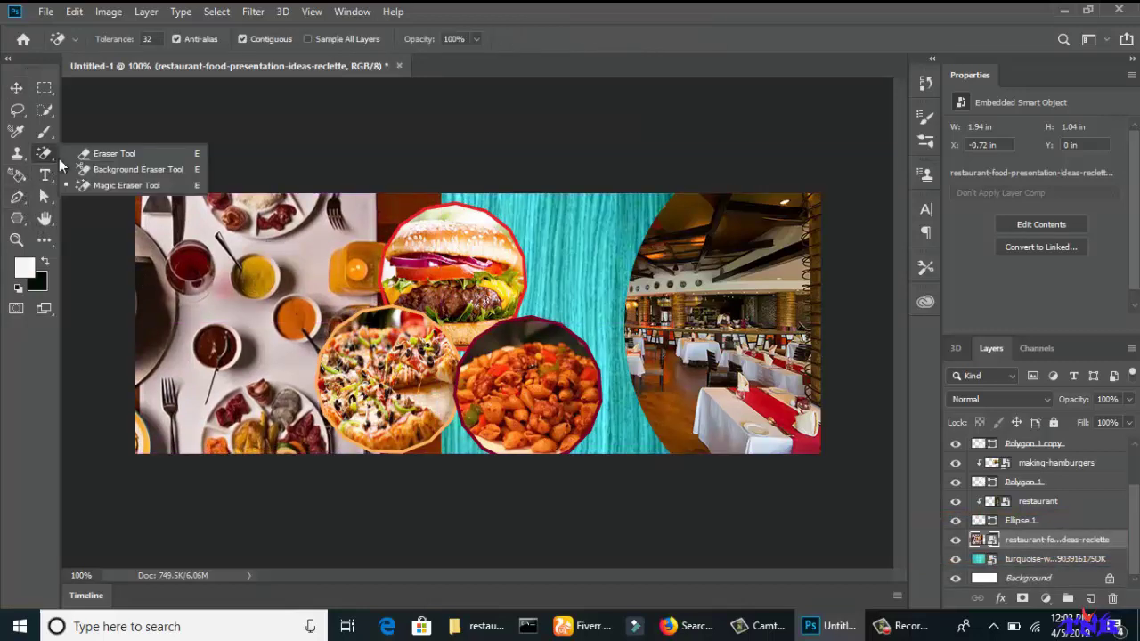
pyautogui.click(107, 153)
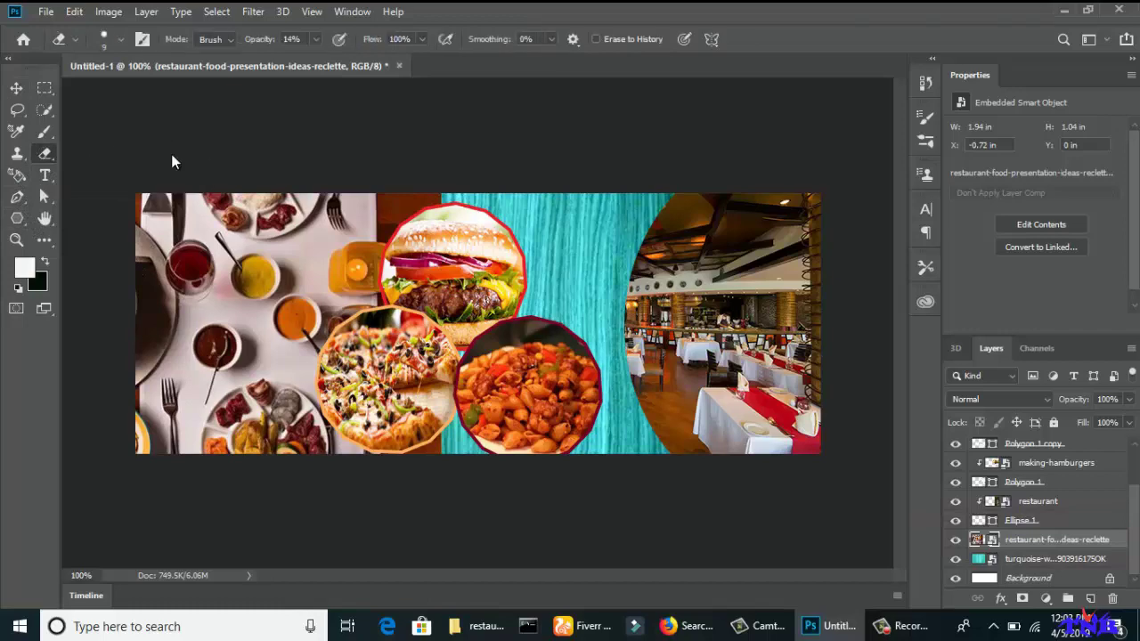
pyautogui.click(172, 162)
pyautogui.click(549, 254)
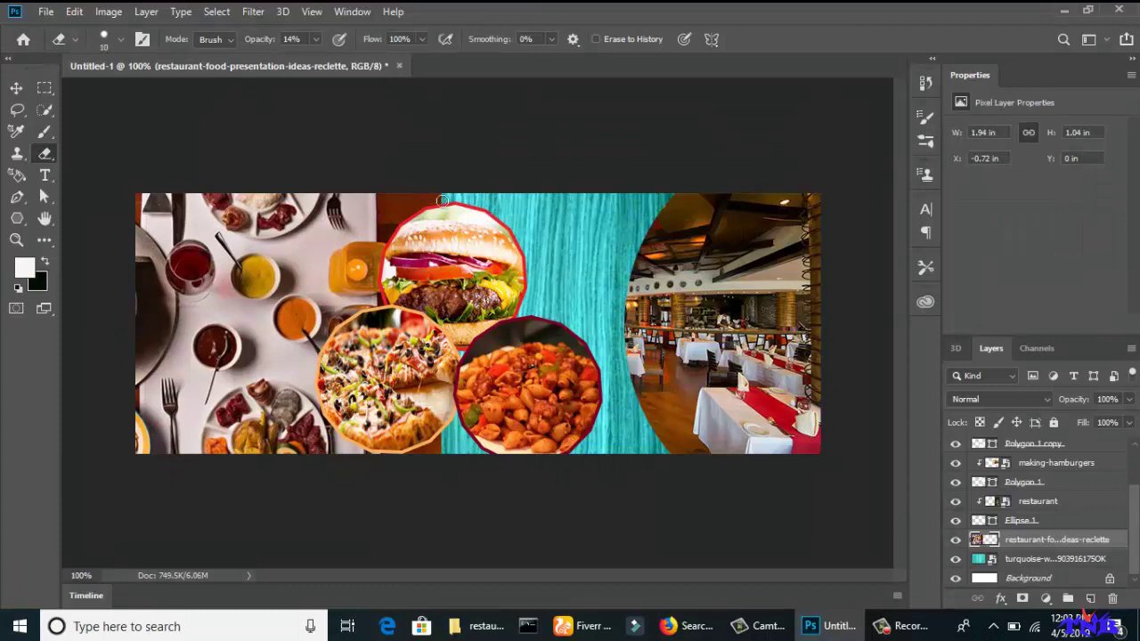
pyautogui.press(']')
pyautogui.press(']')
pyautogui.click(316, 38)
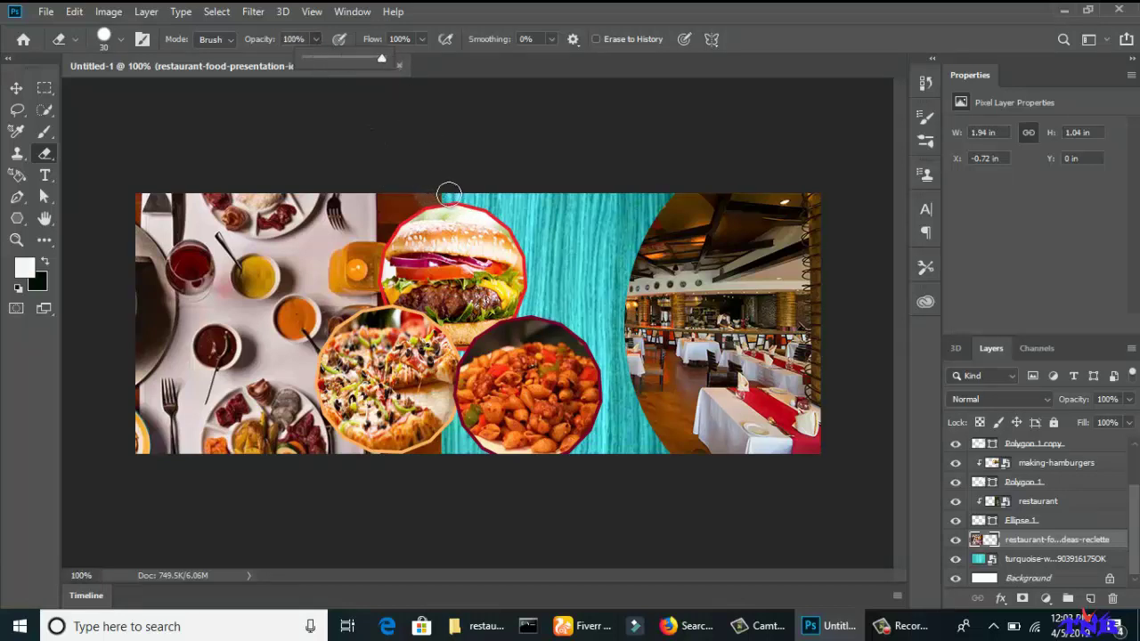
pyautogui.click(448, 190)
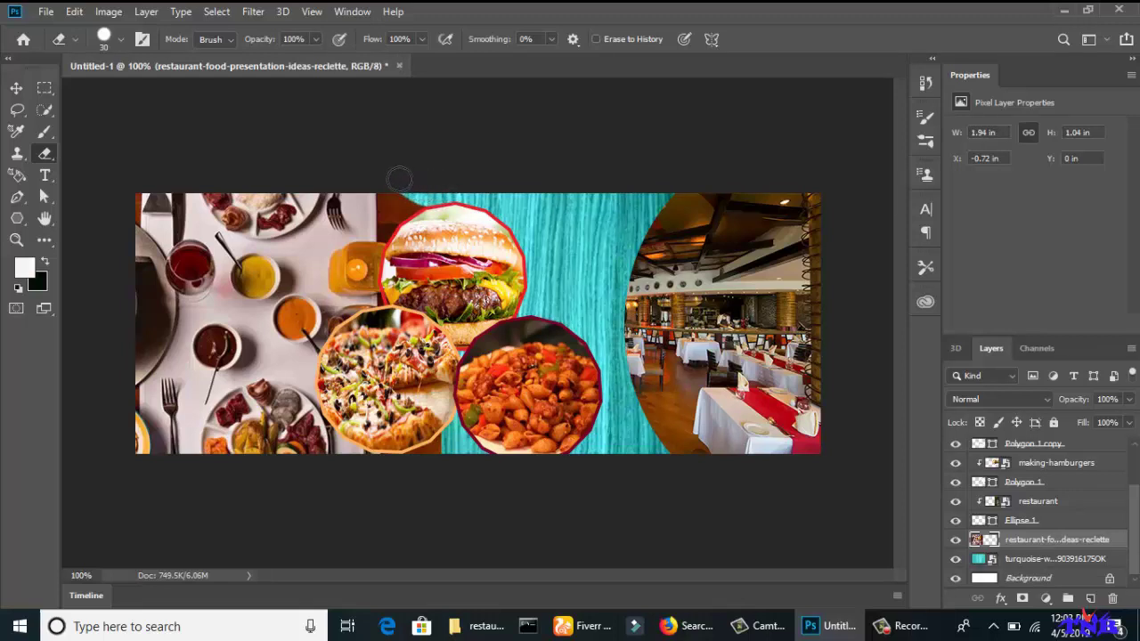
# - Erase the photo's edge above the burger and near the pizza bottom
pyautogui.moveTo(399, 179); pyautogui.dragTo(498, 391)
pyautogui.moveTo(462, 436); pyautogui.dragTo(411, 459)
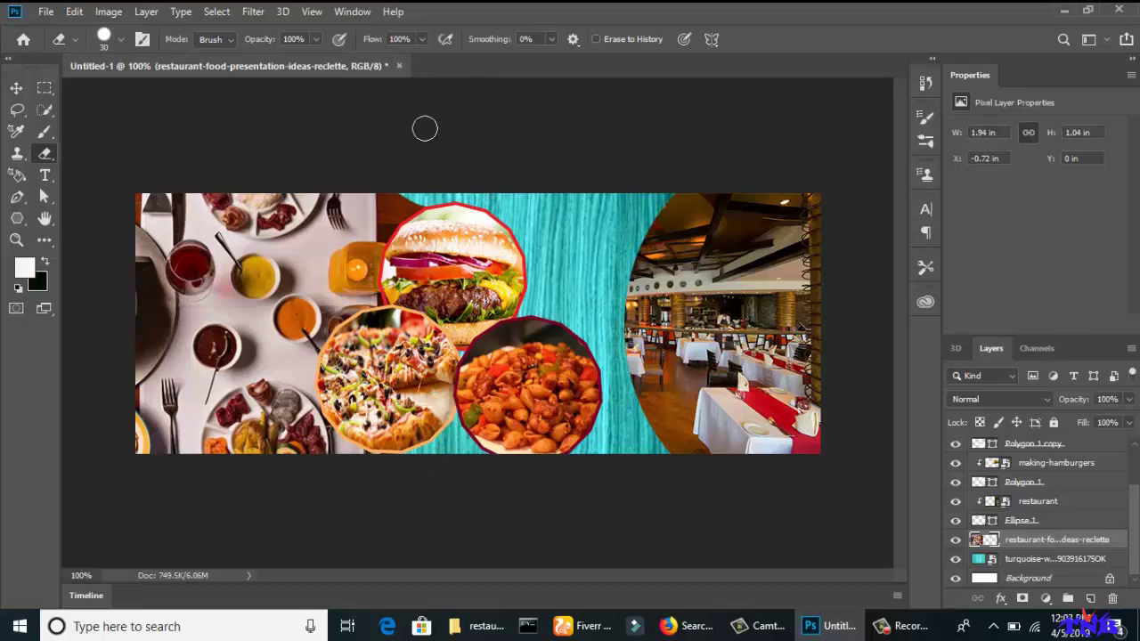
pyautogui.click(19, 89)
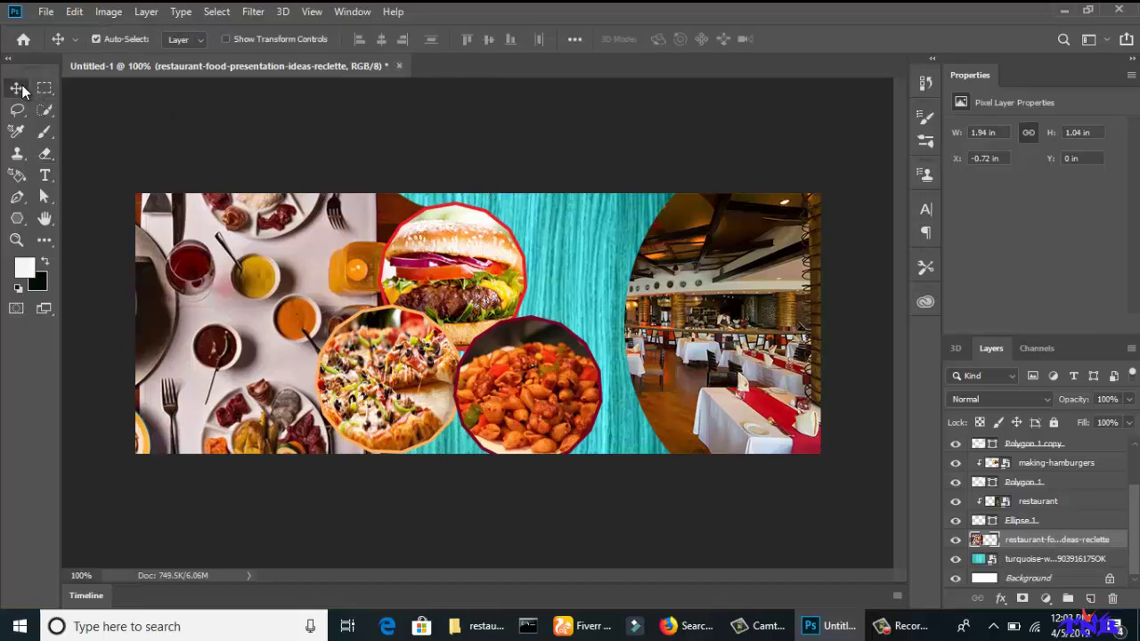
# - Draw a thin white rounded bar along the banner's top-left edge, then bring up Flaticon
pyautogui.scroll(3, 1113, 452)
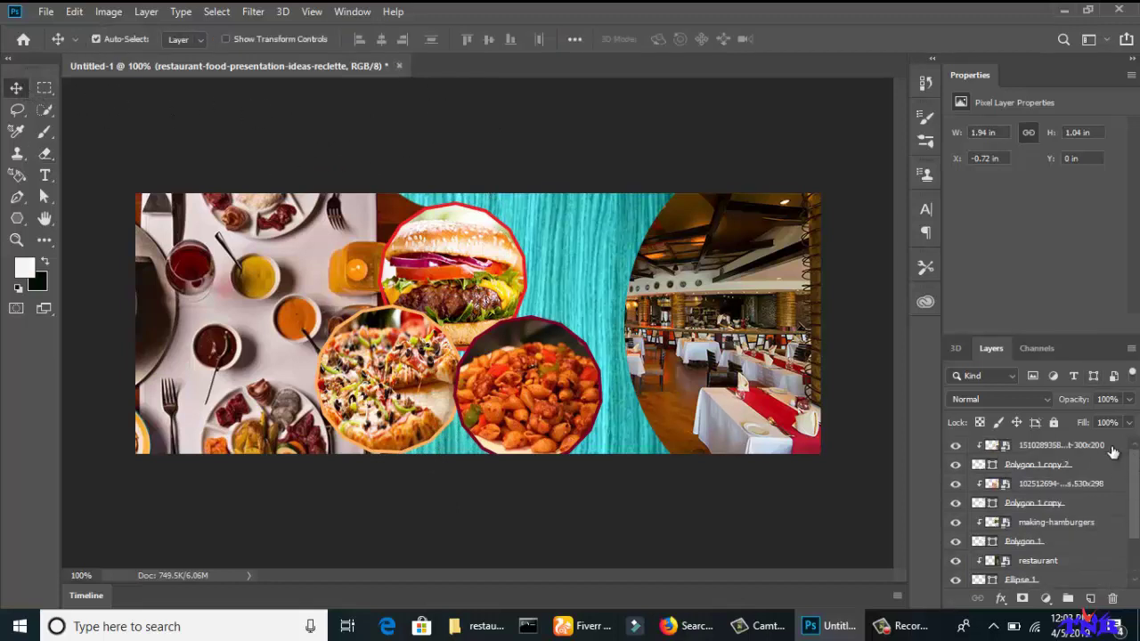
pyautogui.click(1079, 446)
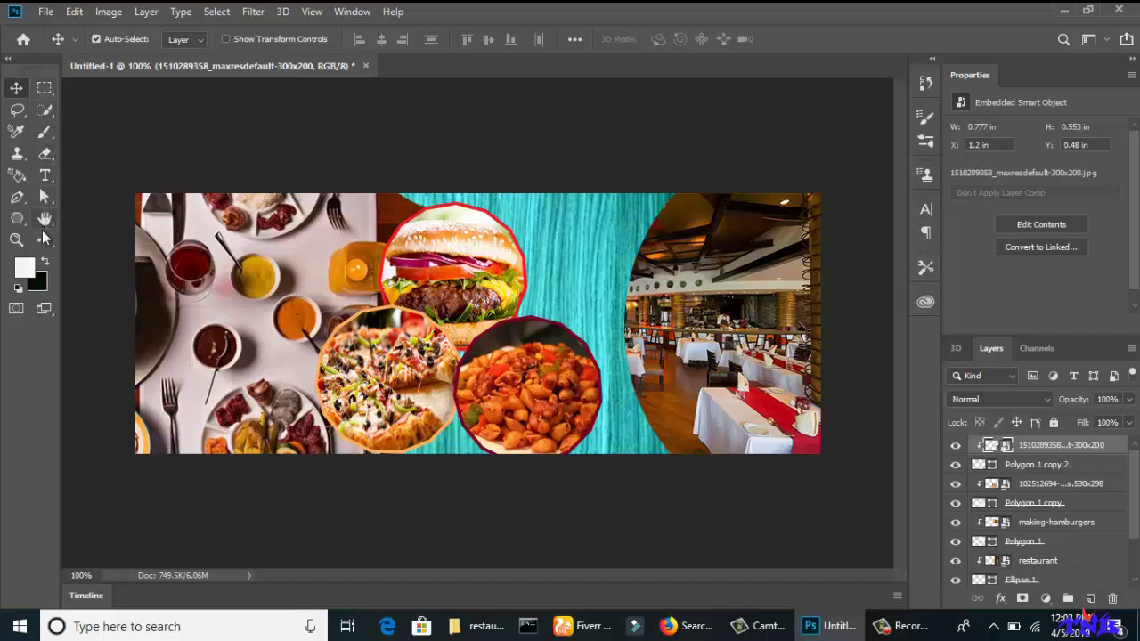
pyautogui.click(17, 218)
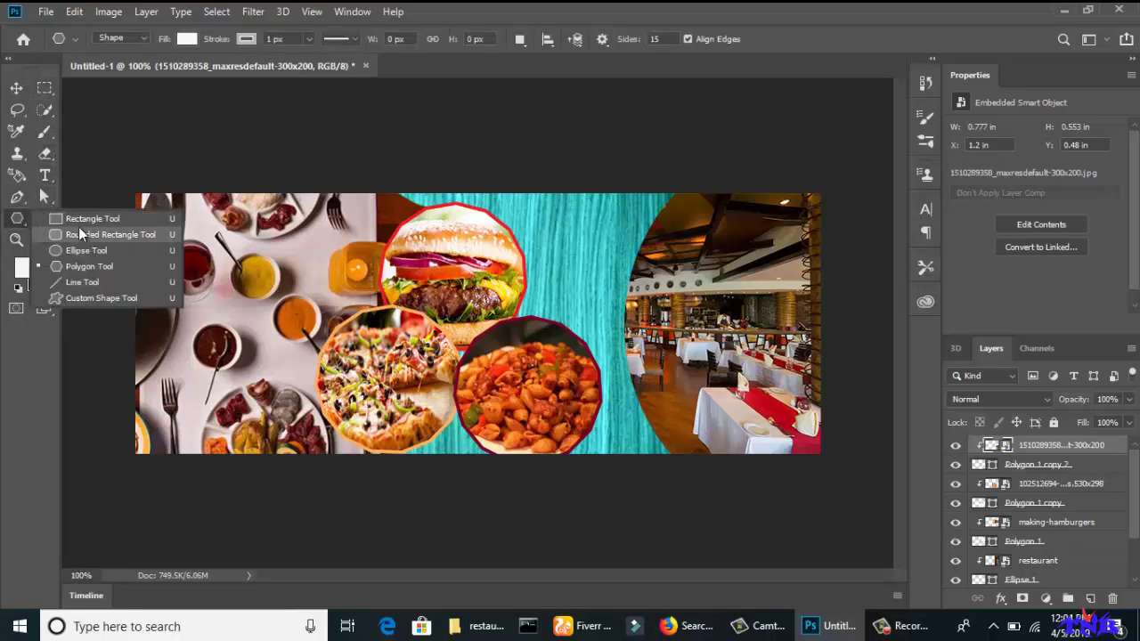
pyautogui.click(79, 235)
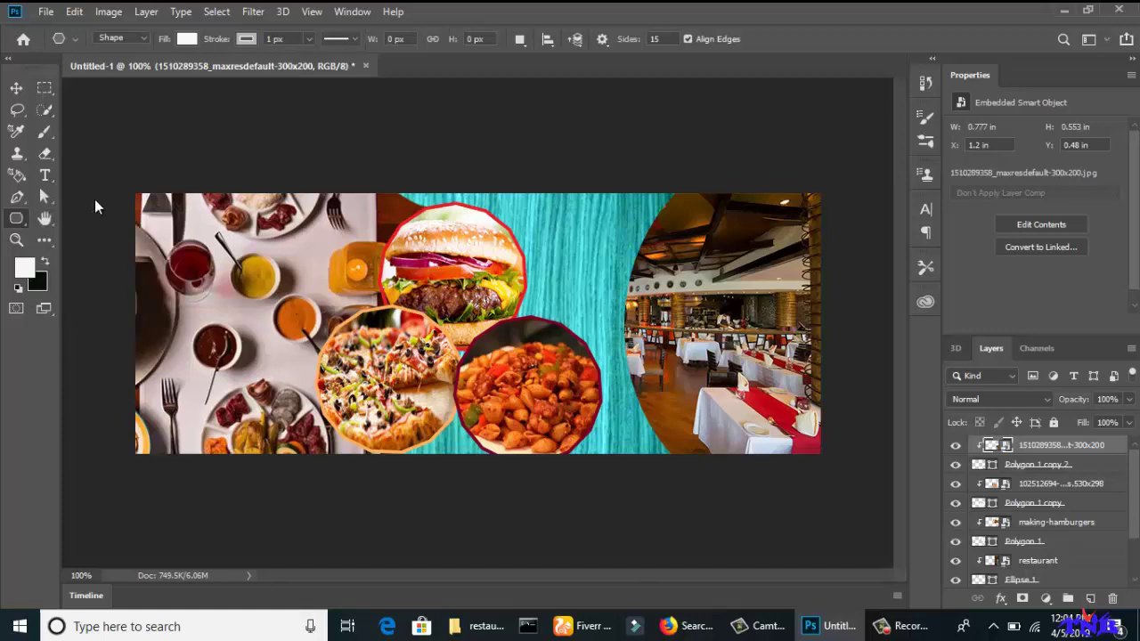
pyautogui.moveTo(131, 189)
pyautogui.mouseDown()
pyautogui.moveTo(428, 216)
pyautogui.moveTo(405, 214)
pyautogui.moveTo(417, 212)
pyautogui.mouseUp()
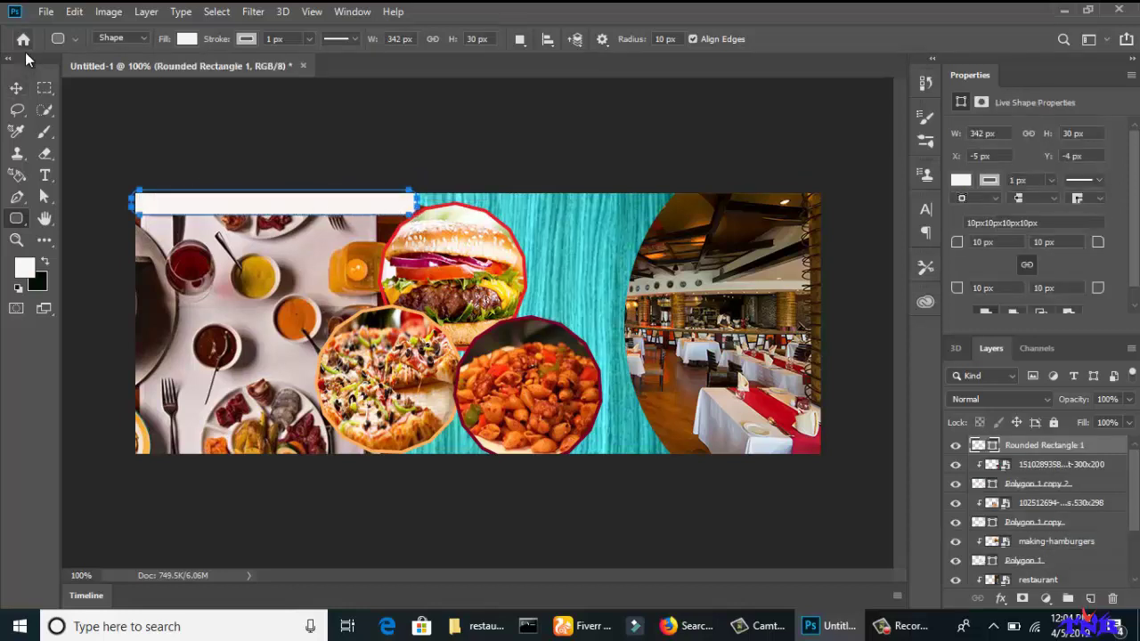
pyautogui.click(16, 88)
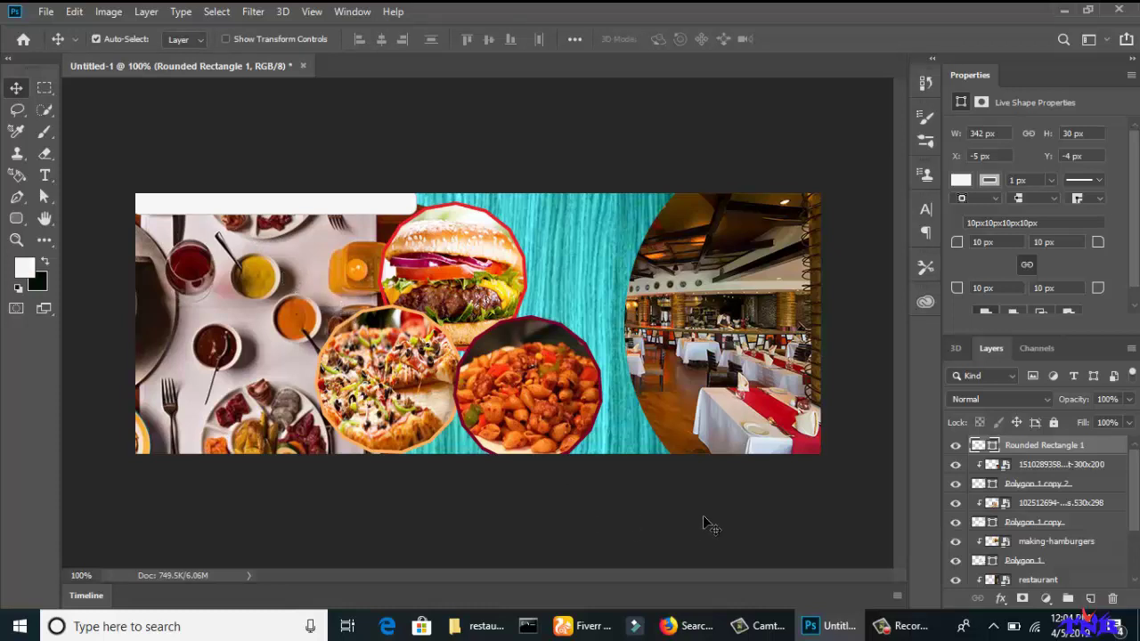
pyautogui.click(684, 626)
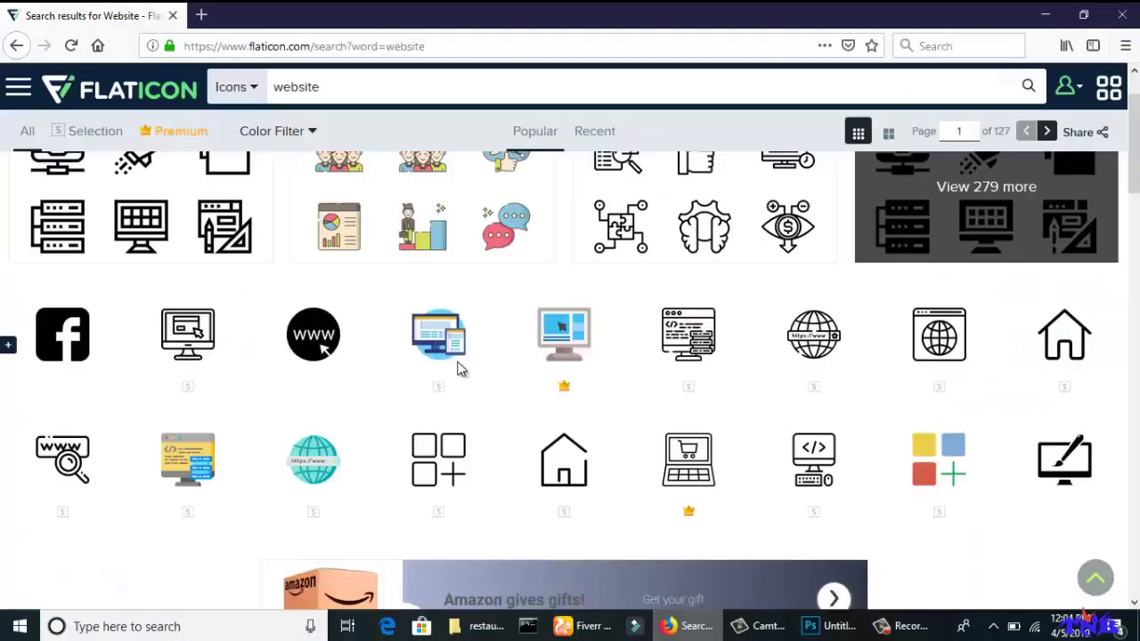
# - Search Flaticon for 'mobile' icons, then for 'phone' icons
pyautogui.scroll(2, 418, 232)
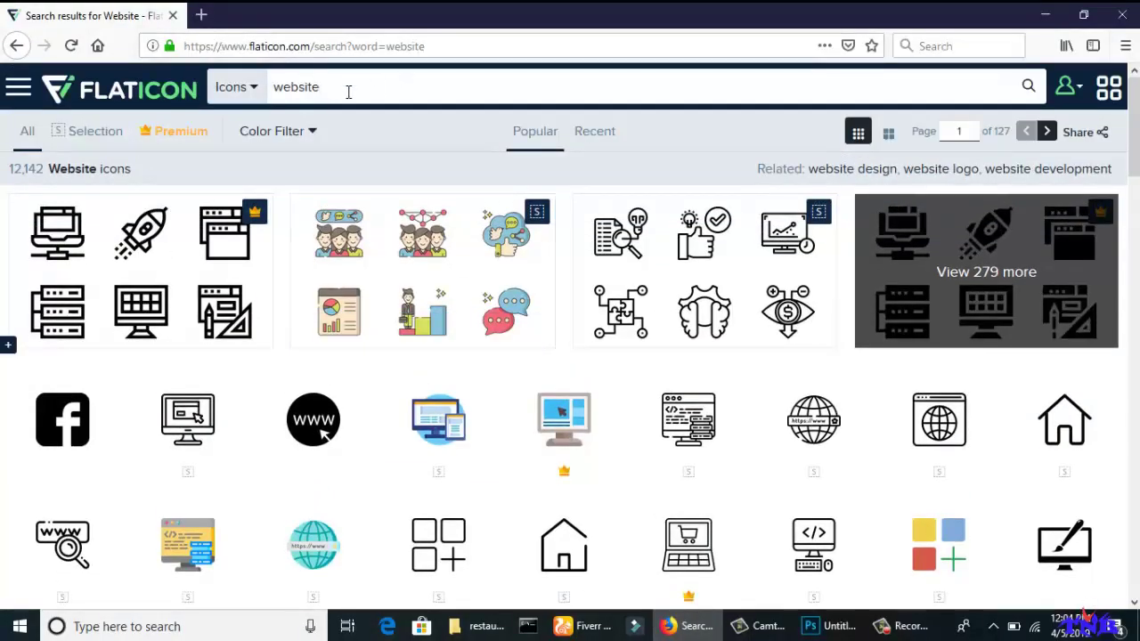
pyautogui.press('BackSpace')
pyautogui.press('BackSpace')
pyautogui.press('BackSpace')
pyautogui.write('mobi')
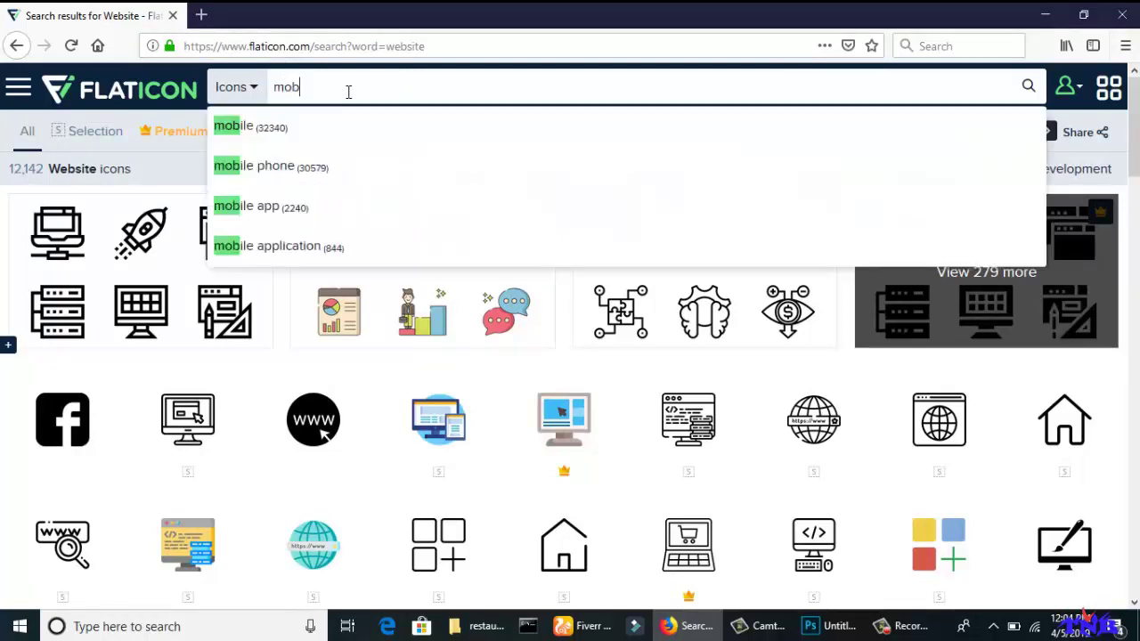
pyautogui.write('le')
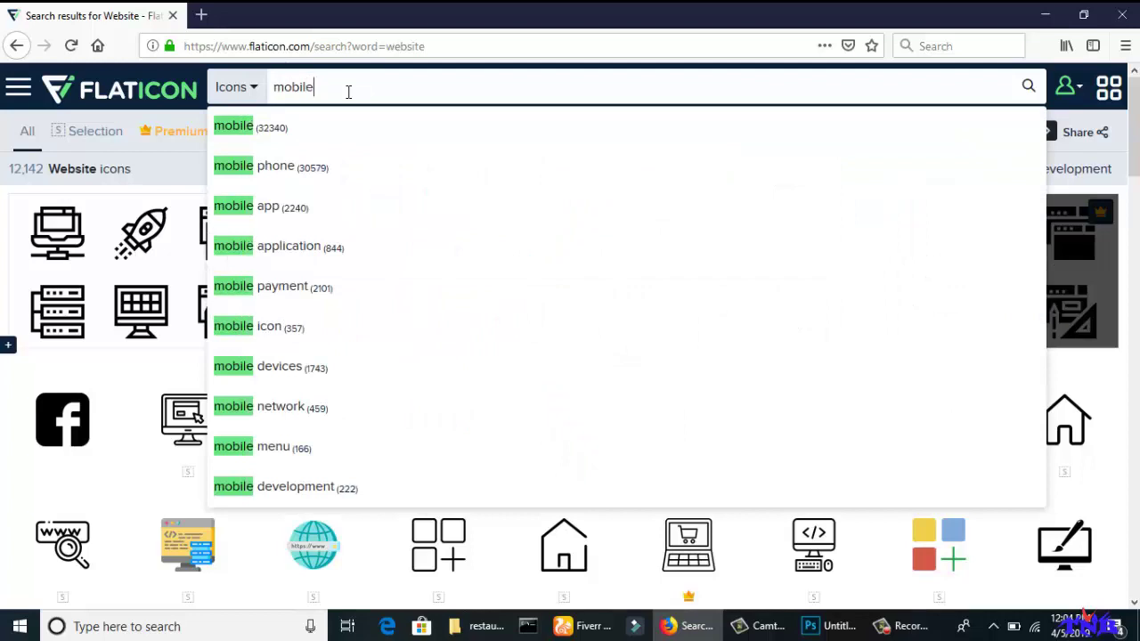
pyautogui.click(259, 128)
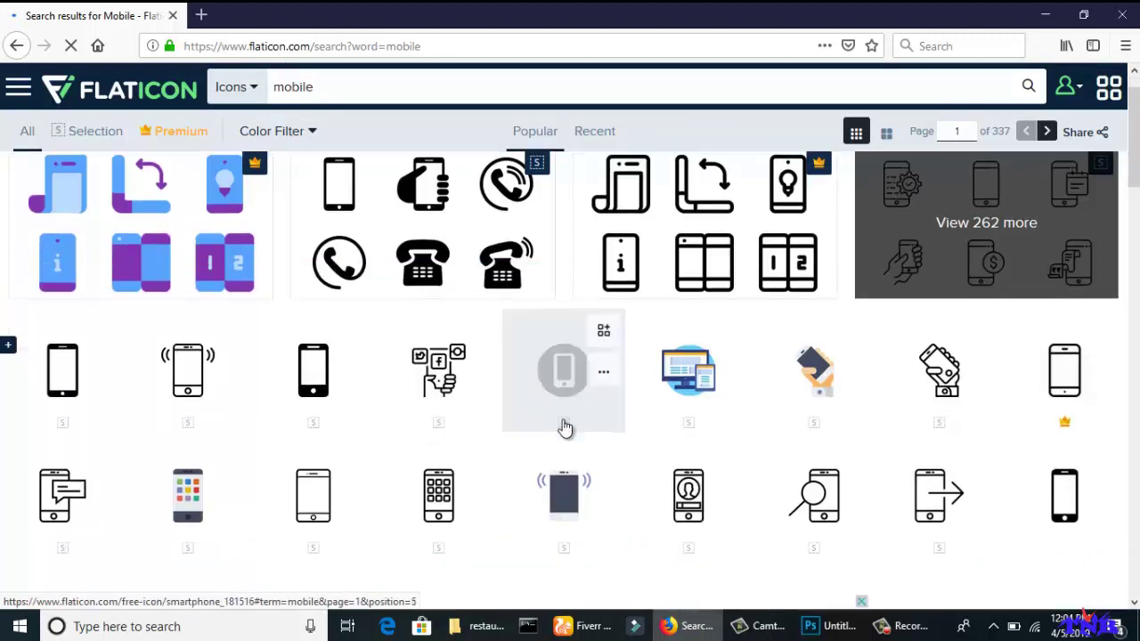
pyautogui.scroll(-2, 564, 427)
pyautogui.scroll(-2, 532, 429)
pyautogui.scroll(1, 532, 428)
pyautogui.scroll(3, 400, 431)
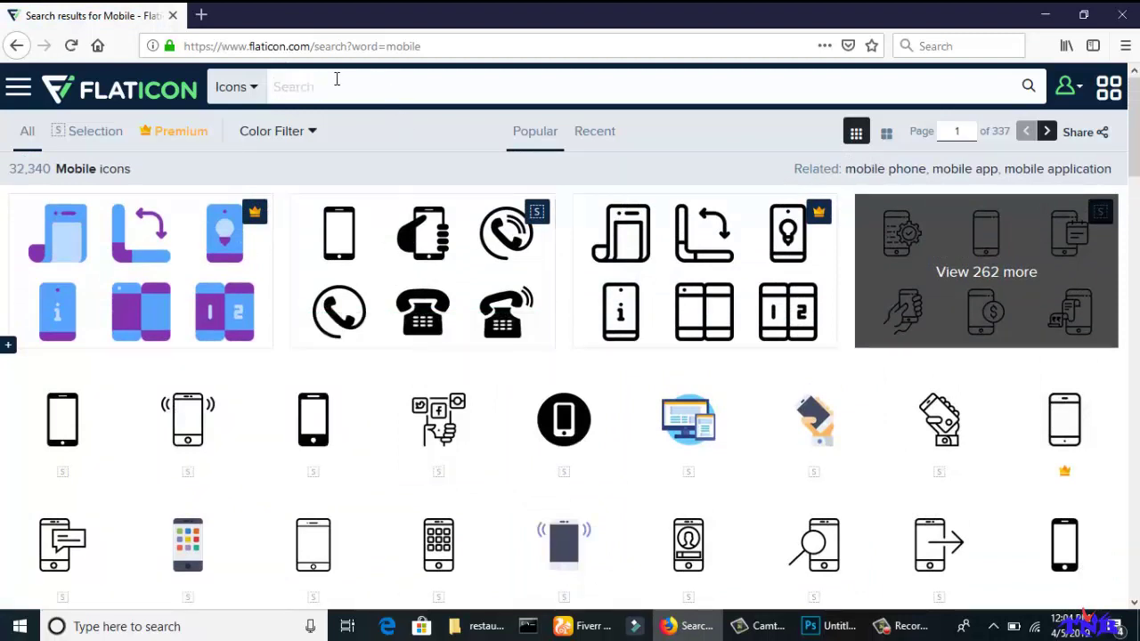
pyautogui.write('pho')
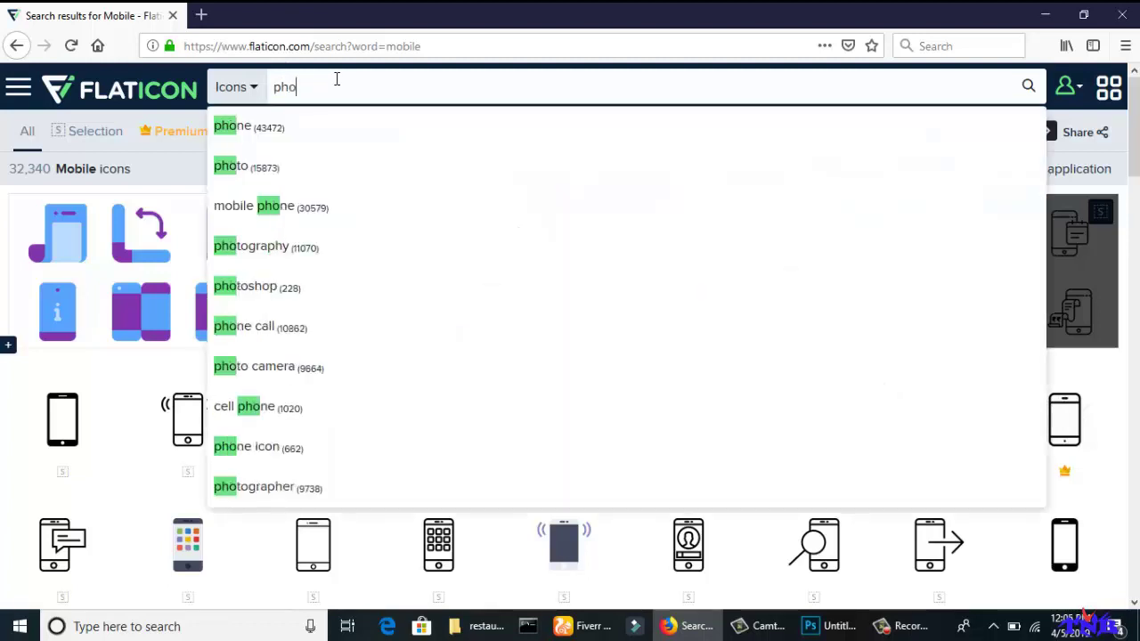
pyautogui.write('ne')
pyautogui.press('Return')
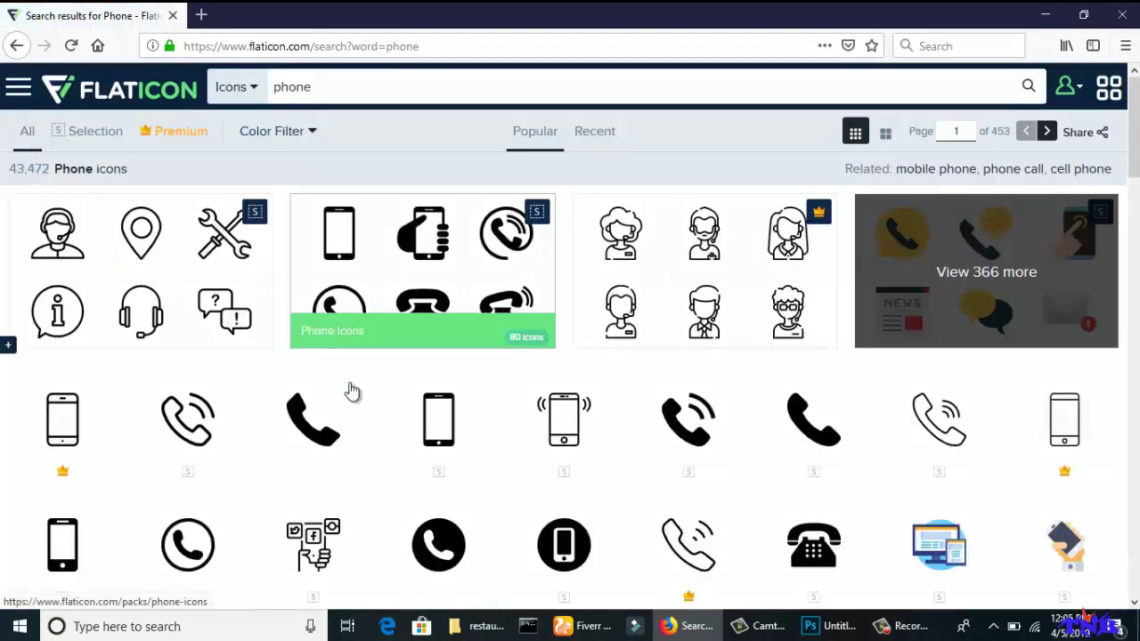
# - Download the Phone call icon as phone-call.psd via the free option and return to Photoshop
pyautogui.click(182, 429)
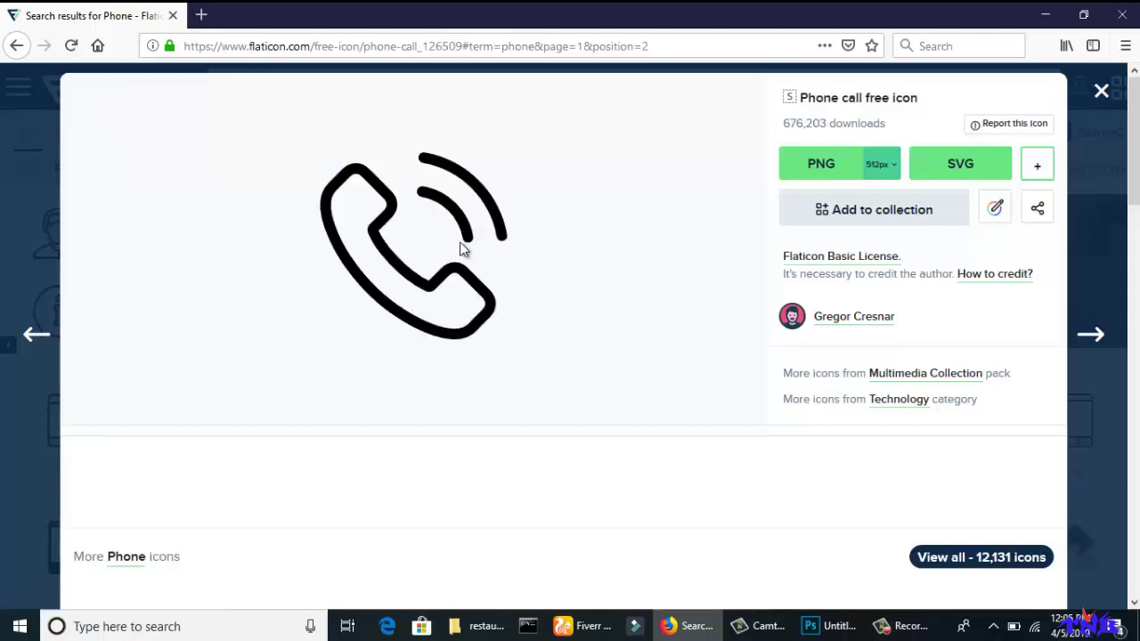
pyautogui.click(1033, 178)
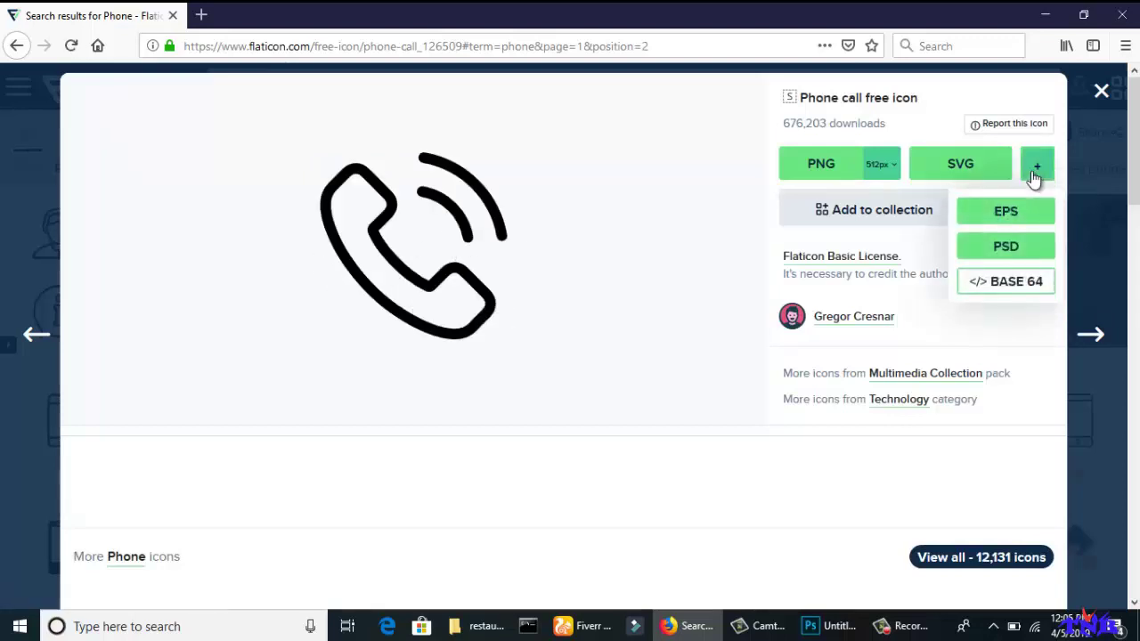
pyautogui.click(1016, 250)
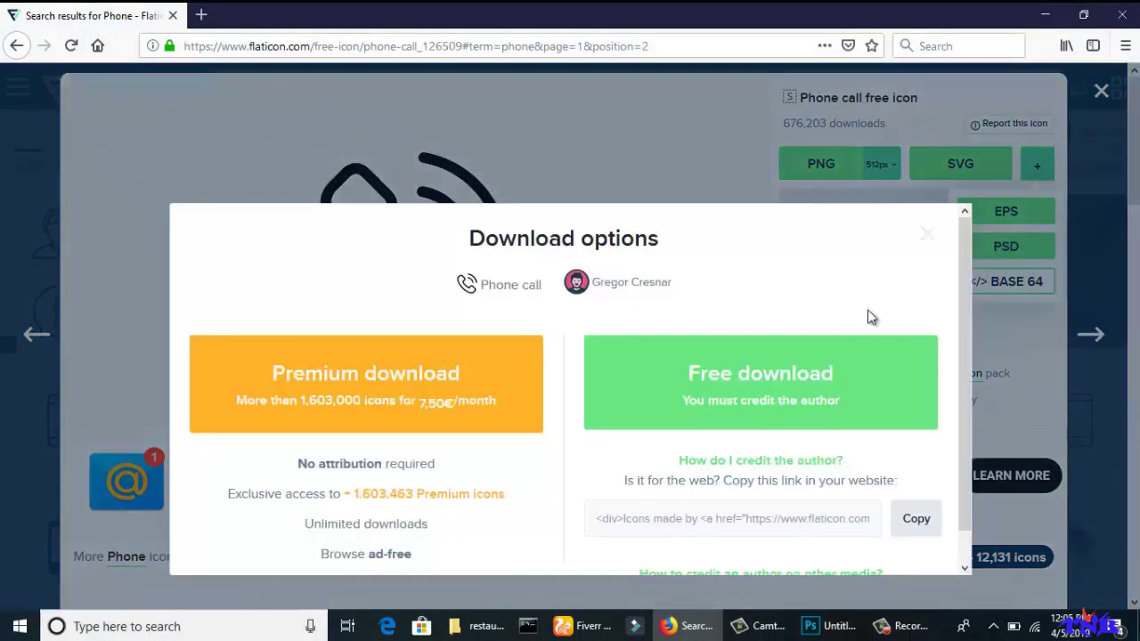
pyautogui.click(755, 401)
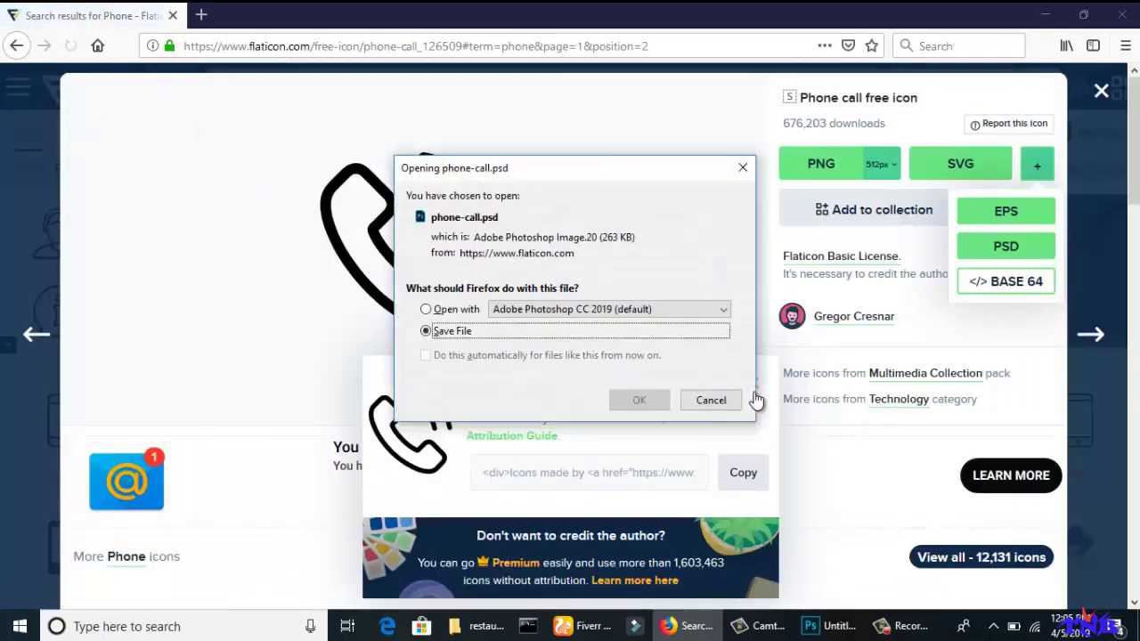
pyautogui.click(649, 400)
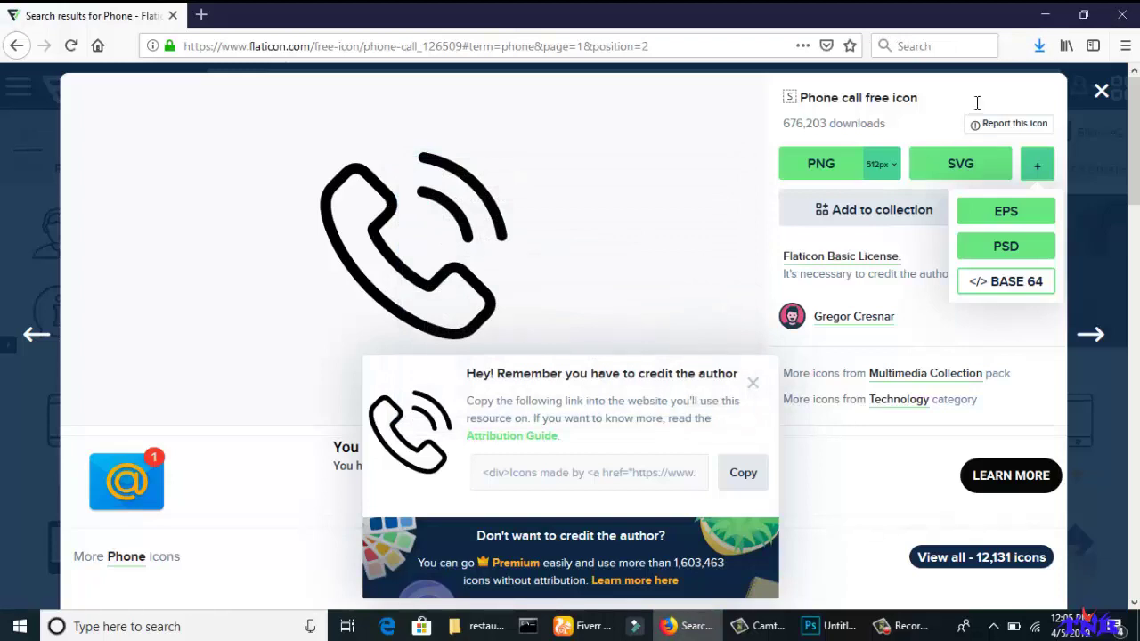
pyautogui.click(1038, 47)
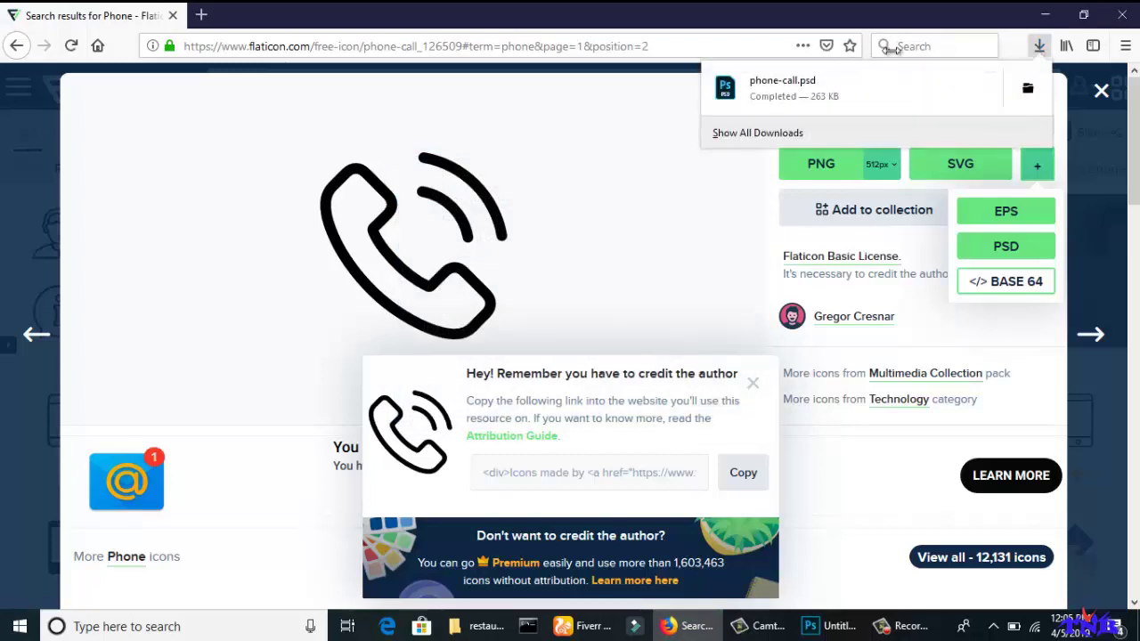
pyautogui.click(1042, 12)
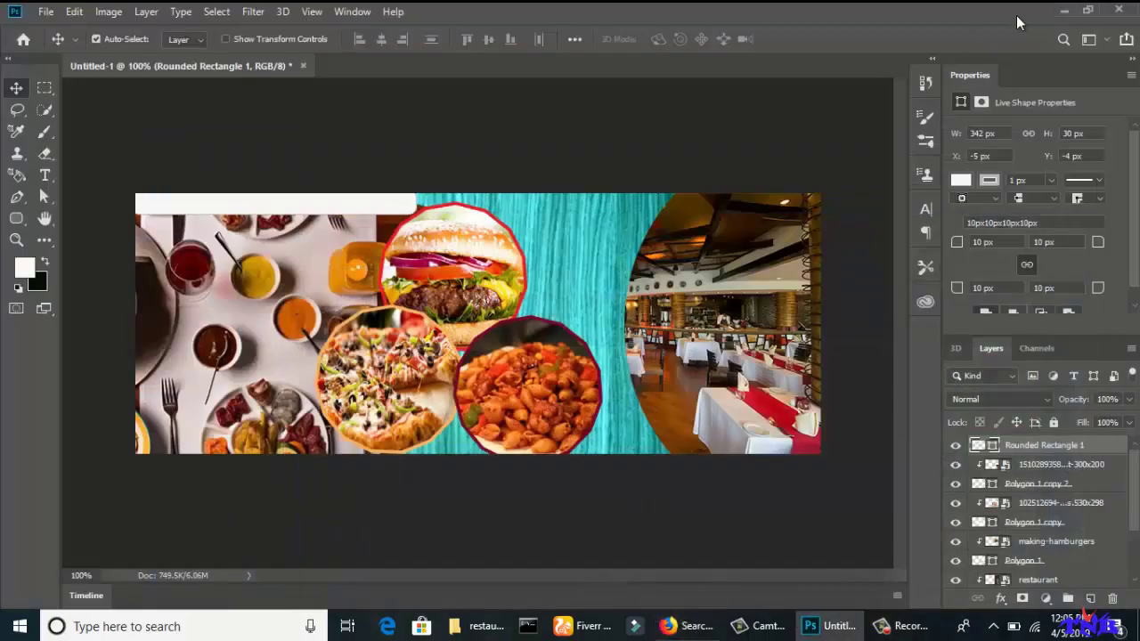
# - Open phone-call.psd from the Downloads folder into Photoshop
pyautogui.click(1068, 10)
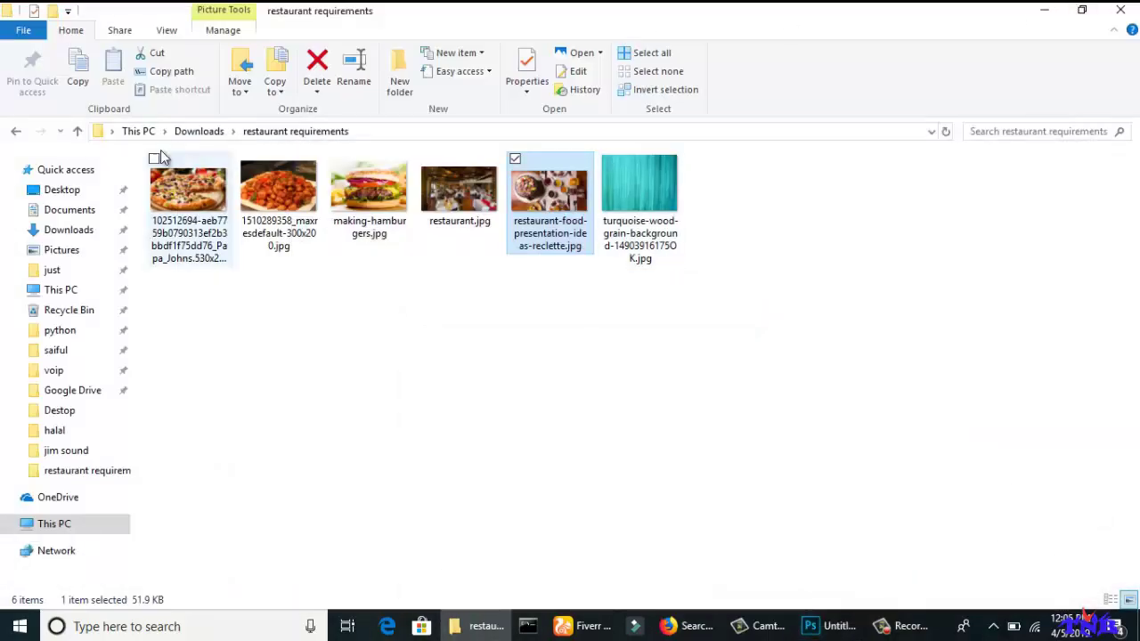
pyautogui.click(13, 133)
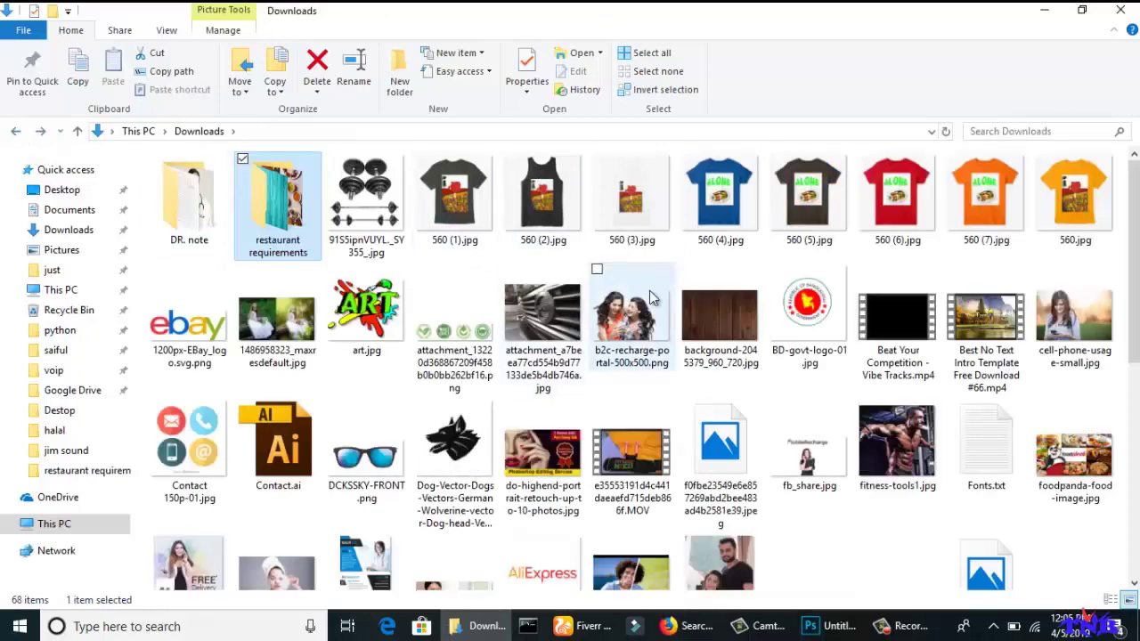
pyautogui.scroll(-5, 663, 296)
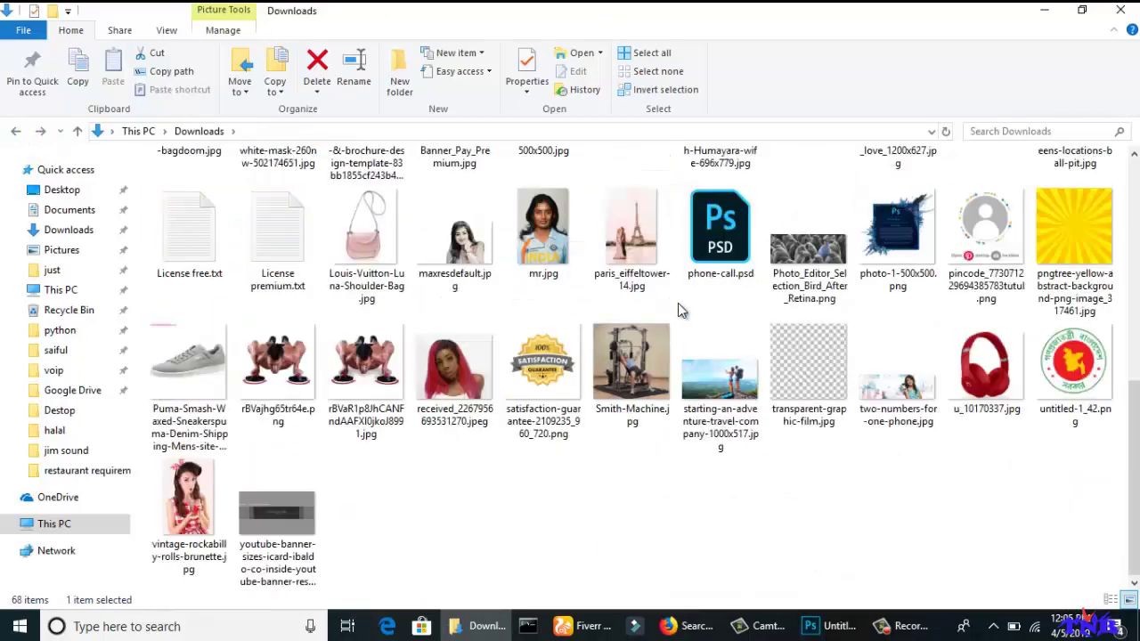
pyautogui.doubleClick(718, 233)
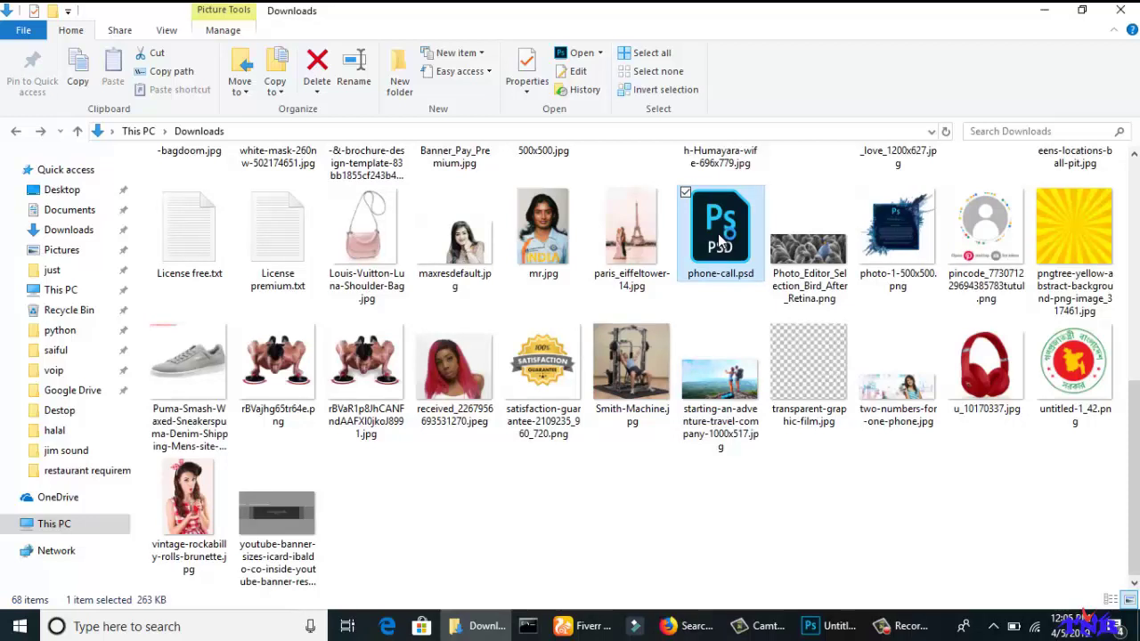
pyautogui.doubleClick(718, 233)
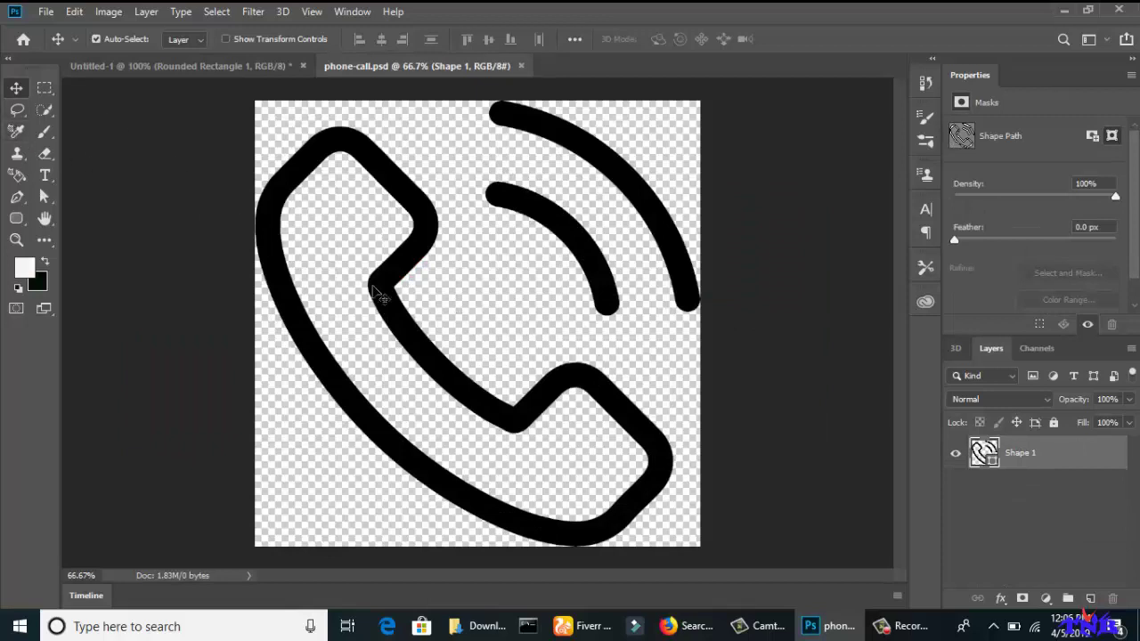
# - Bring the Shape 1 phone handset into the banner and shrink it to about 20%
pyautogui.moveTo(374, 292)
pyautogui.mouseDown()
pyautogui.moveTo(198, 71)
pyautogui.moveTo(327, 360)
pyautogui.mouseUp()
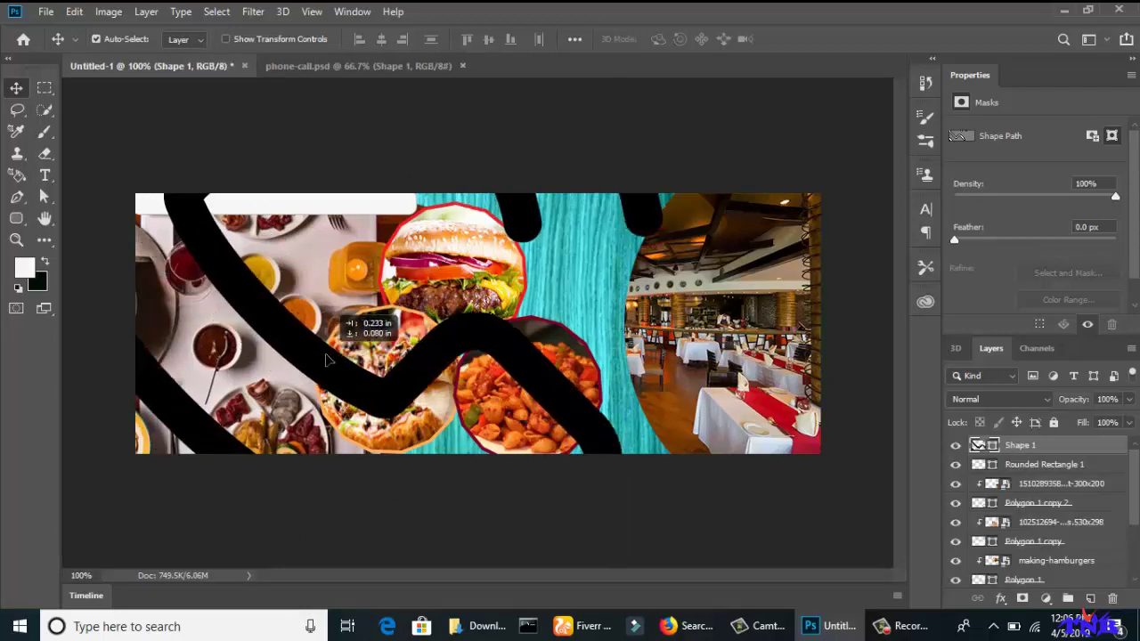
pyautogui.hotkey('ctrl', 't')
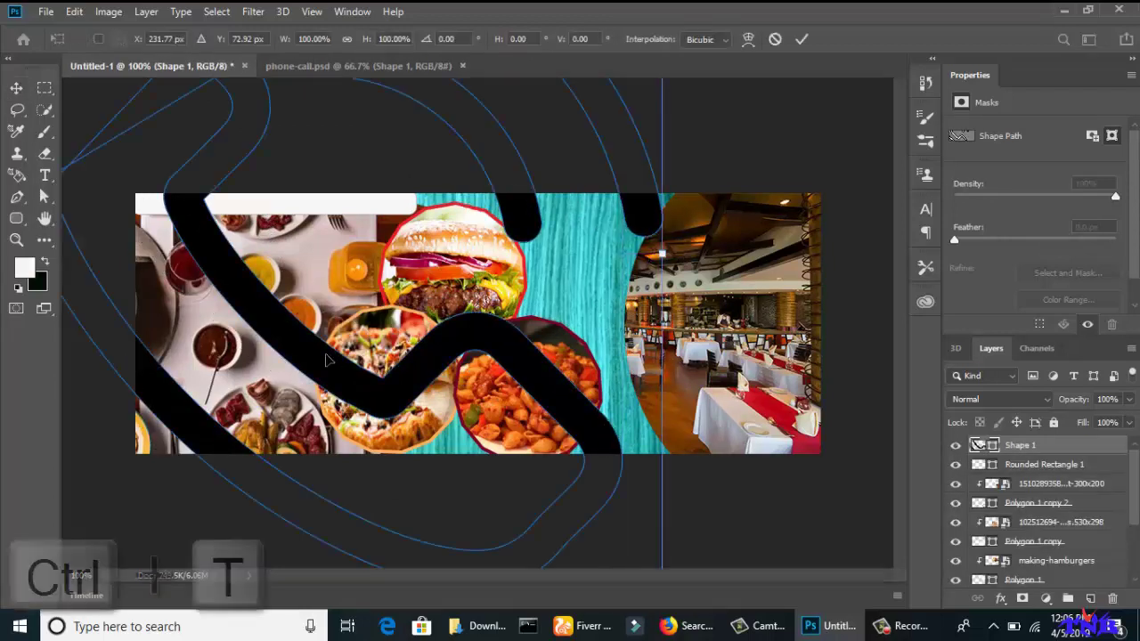
pyautogui.moveTo(279, 339); pyautogui.dragTo(433, 472)
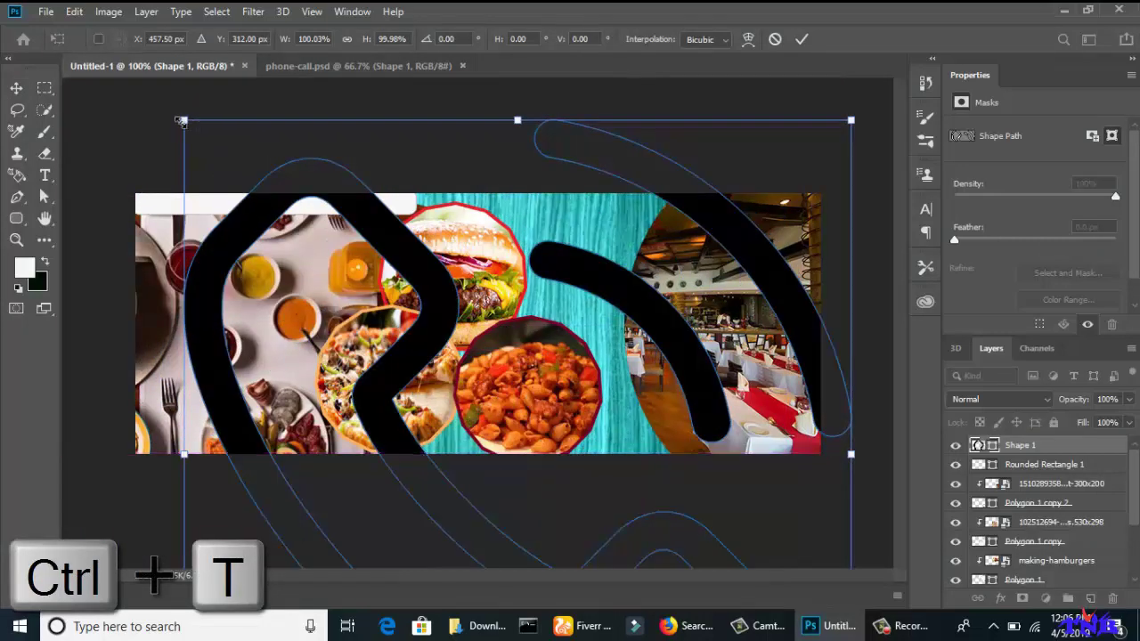
pyautogui.moveTo(186, 132)
pyautogui.mouseDown()
pyautogui.moveTo(310, 274)
pyautogui.moveTo(200, 174)
pyautogui.moveTo(462, 416)
pyautogui.mouseUp()
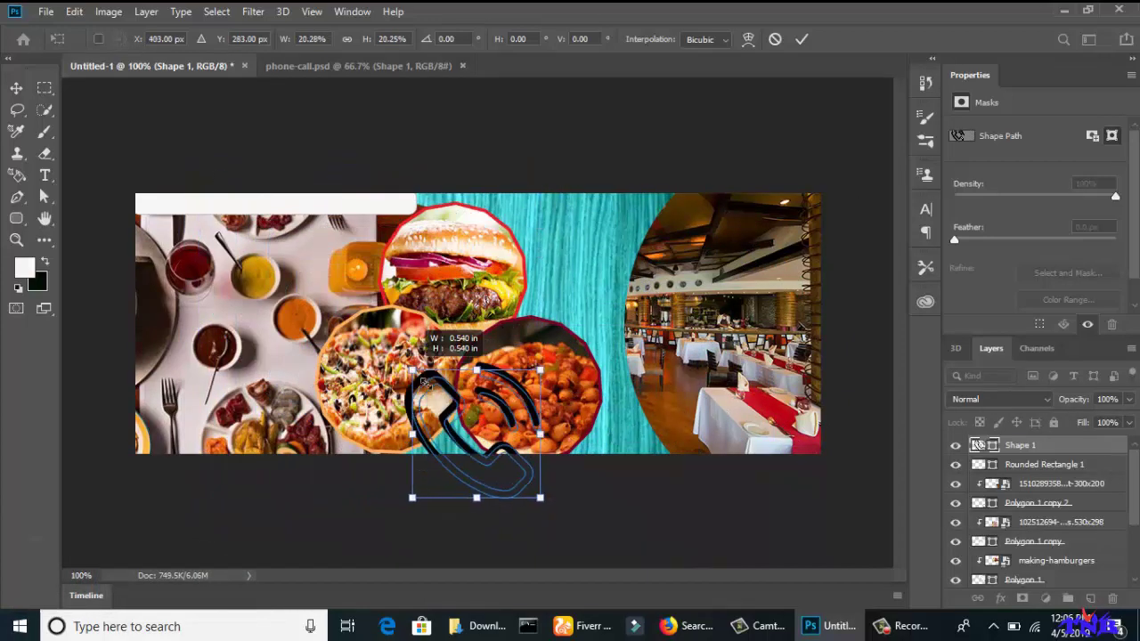
# - Commit the phone icon, then add an 11 pt text layer reading 'CHALLENGE NOW'
pyautogui.click(258, 218)
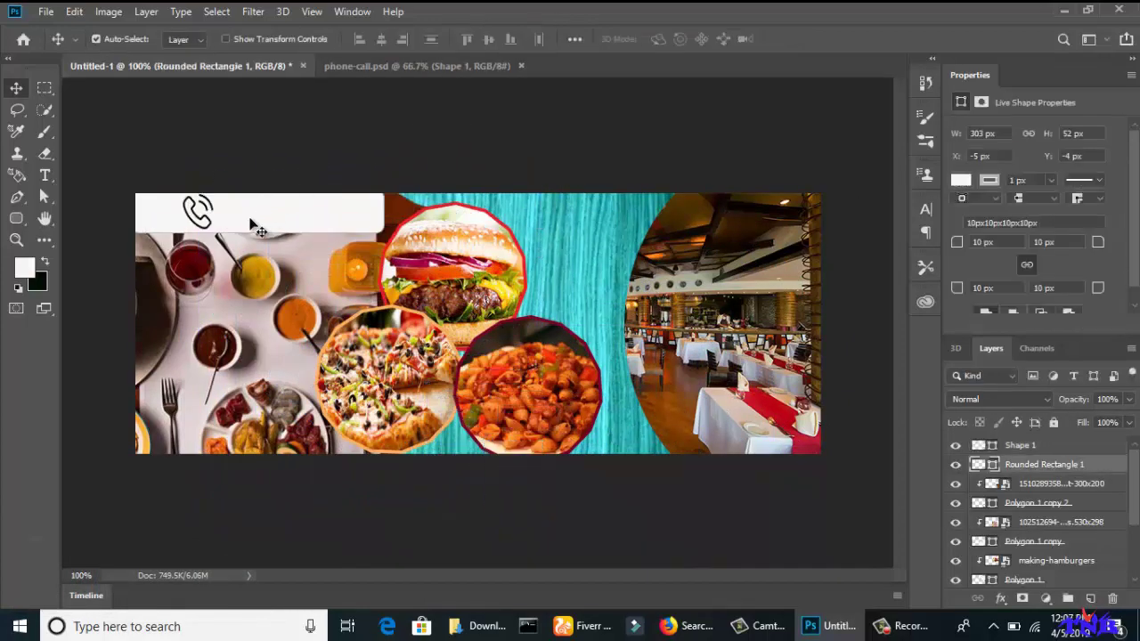
pyautogui.click(48, 175)
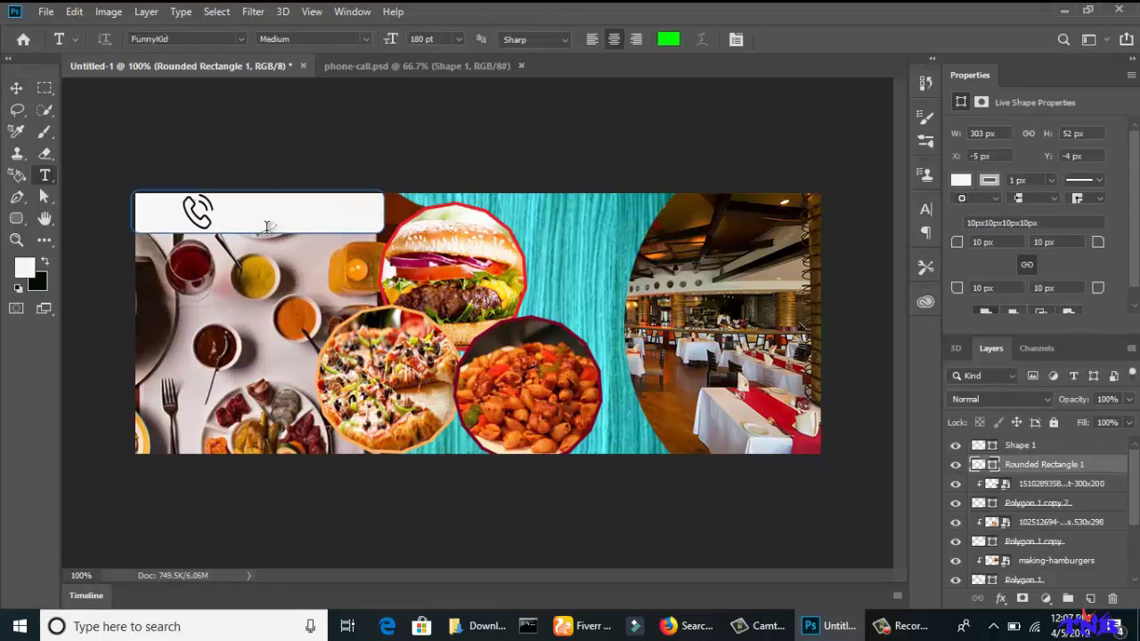
pyautogui.click(163, 213)
pyautogui.hotkey('ctrl', 'Return')
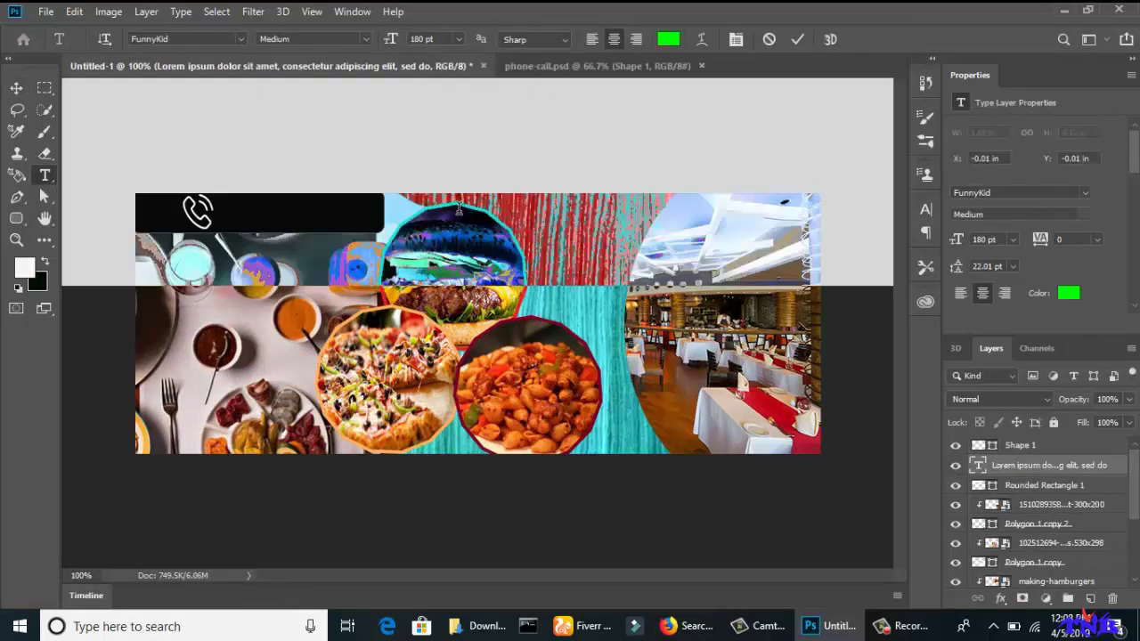
pyautogui.click(458, 39)
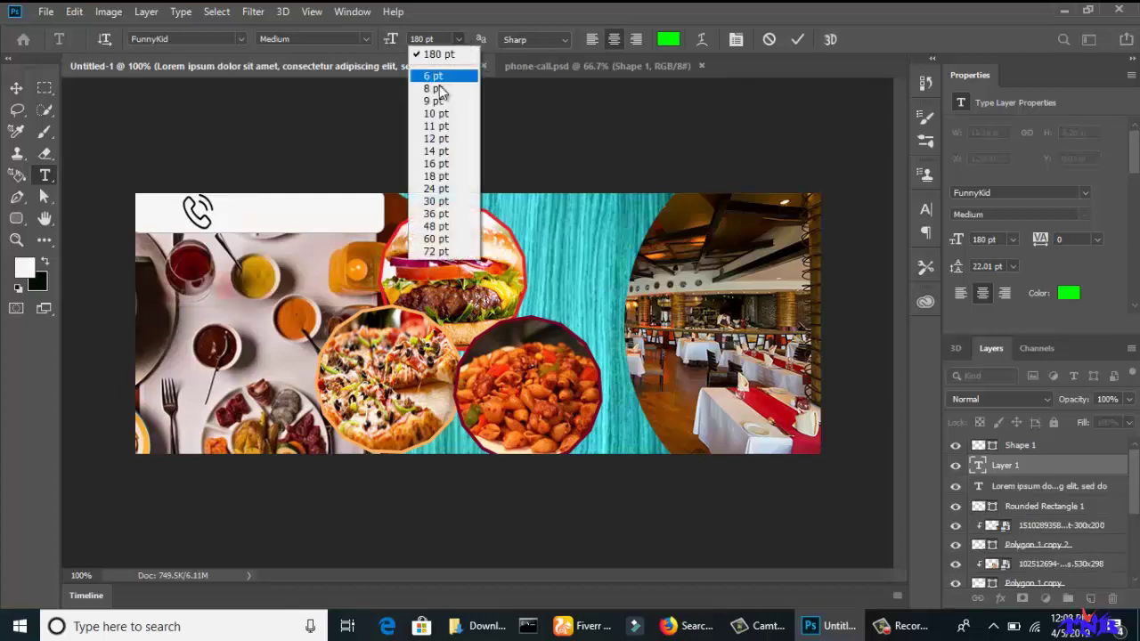
pyautogui.click(441, 125)
pyautogui.write('CHALLENGE')
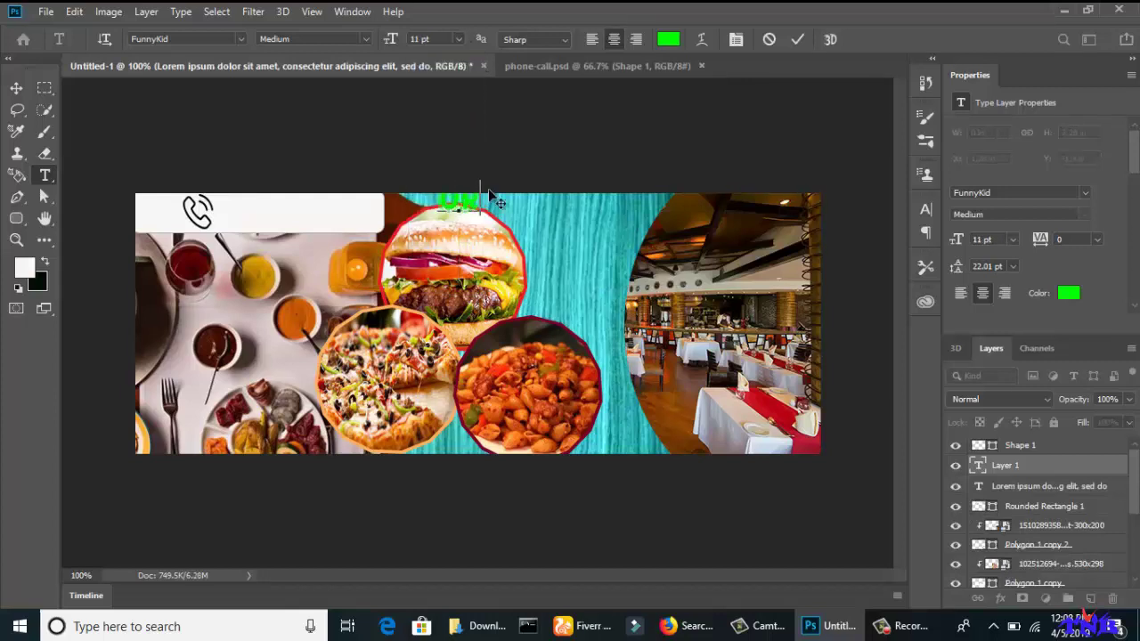
pyautogui.write(' N')
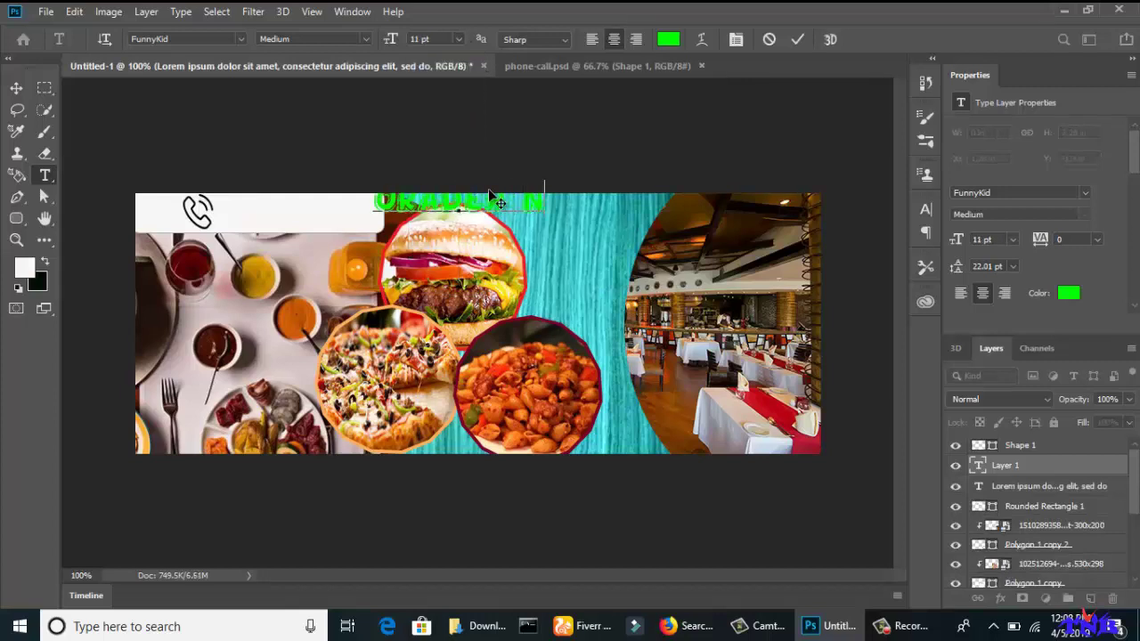
pyautogui.write('OW')
# - Make the headline dark green at 6 pt and commit it
pyautogui.moveTo(566, 199); pyautogui.dragTo(349, 201)
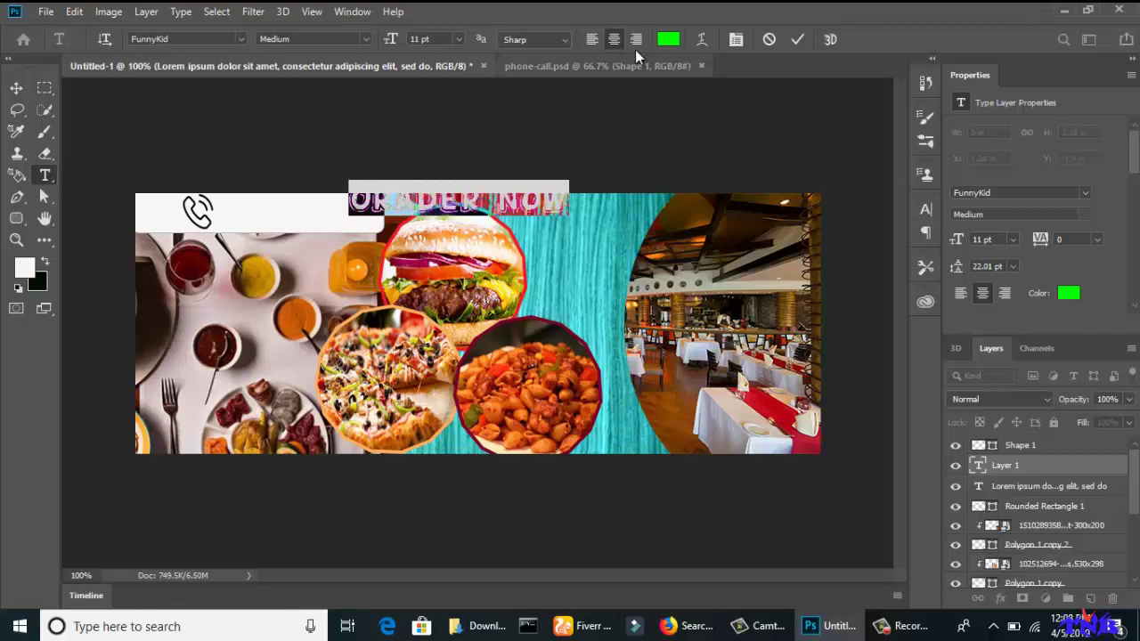
pyautogui.click(668, 39)
pyautogui.click(726, 418)
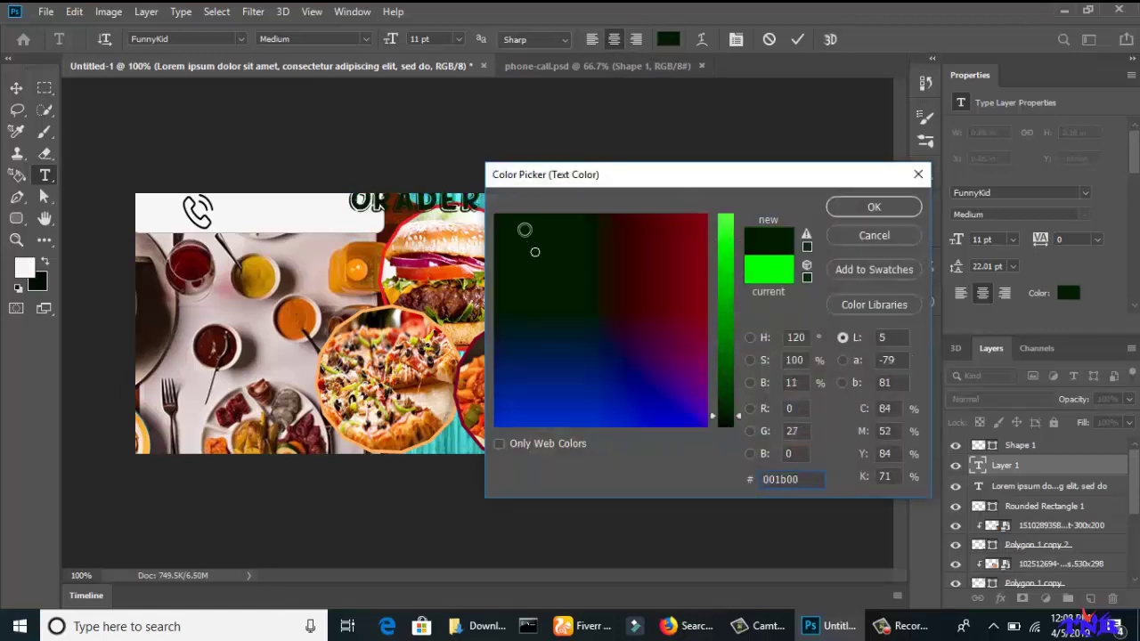
pyautogui.click(873, 206)
pyautogui.click(458, 39)
pyautogui.click(432, 89)
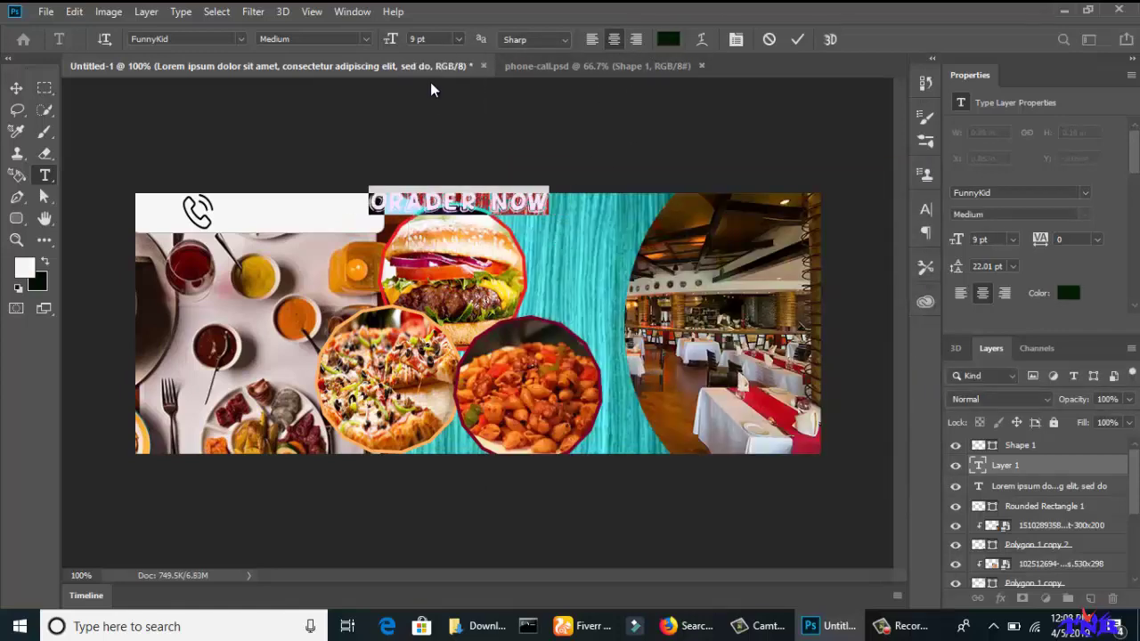
pyautogui.click(458, 39)
pyautogui.click(433, 76)
pyautogui.click(797, 39)
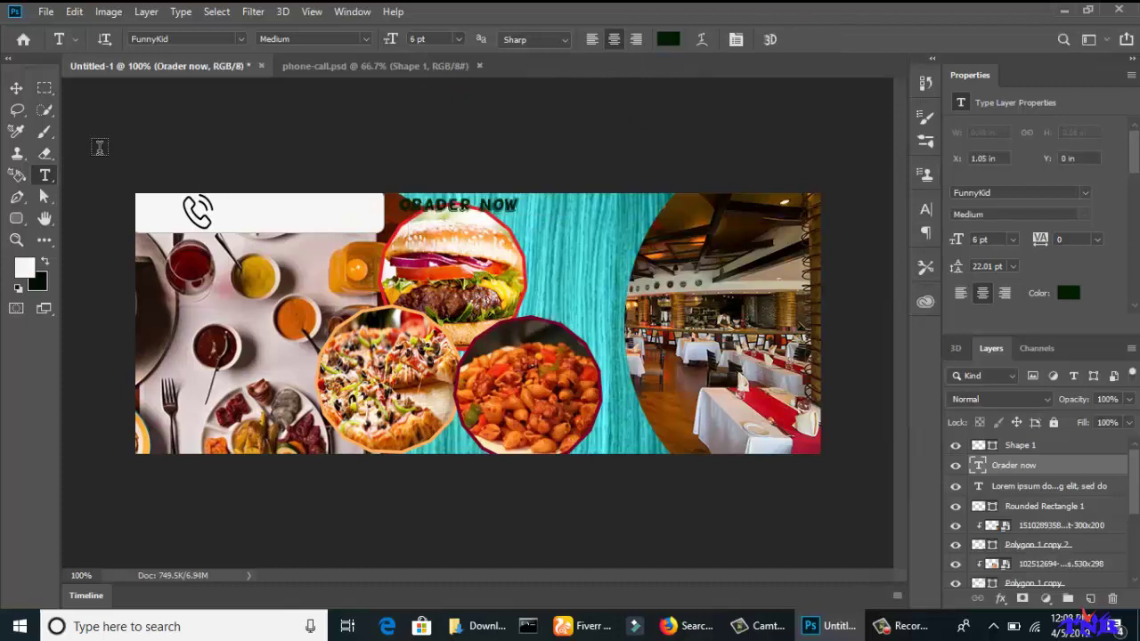
# - Move the headline to the white bar's left end and enlarge it to about 119%
pyautogui.press('v')
pyautogui.moveTo(446, 207)
pyautogui.mouseDown()
pyautogui.moveTo(216, 225)
pyautogui.moveTo(202, 214)
pyautogui.moveTo(309, 213)
pyautogui.mouseUp()
pyautogui.click(262, 223)
pyautogui.hotkey('ctrl', 't')
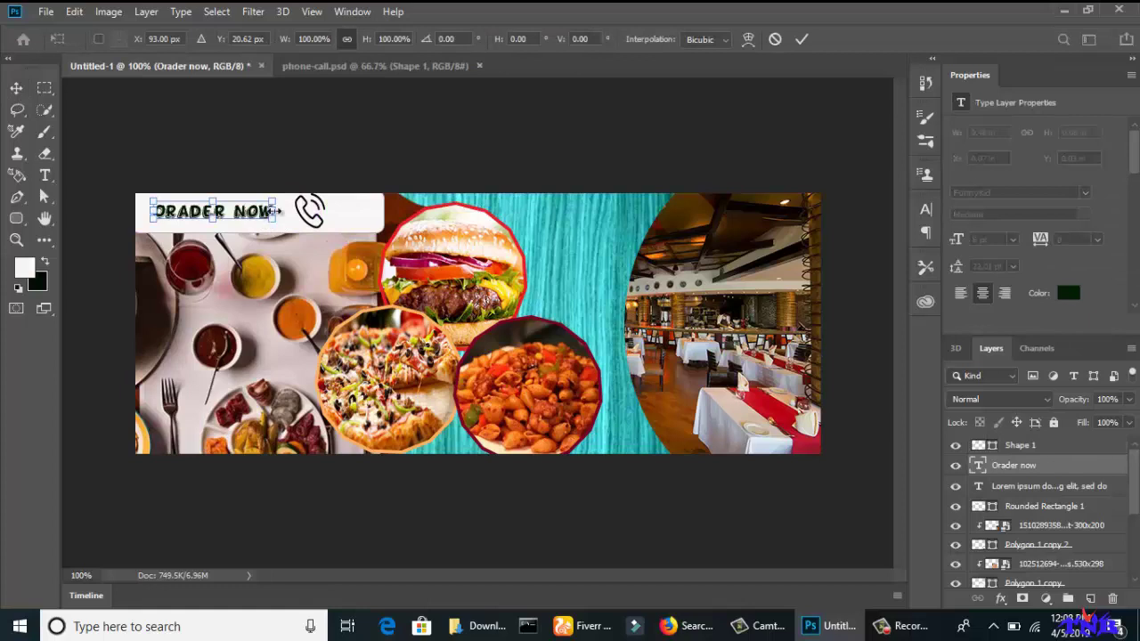
pyautogui.moveTo(279, 211)
pyautogui.mouseDown()
pyautogui.moveTo(199, 216)
pyautogui.moveTo(216, 217)
pyautogui.mouseUp()
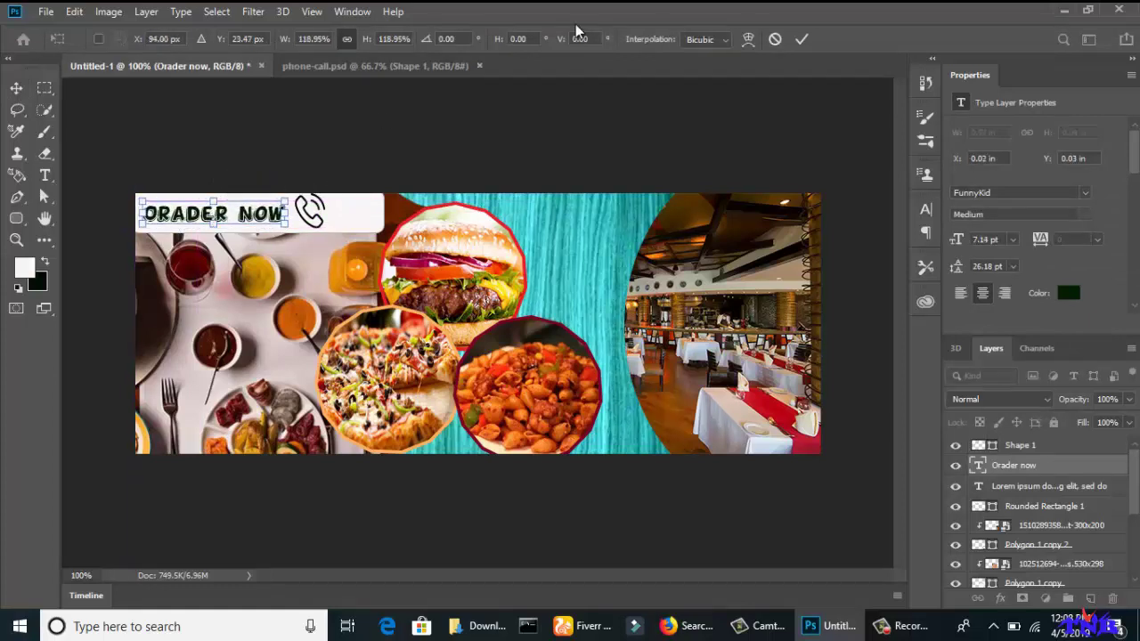
pyautogui.press('Return')
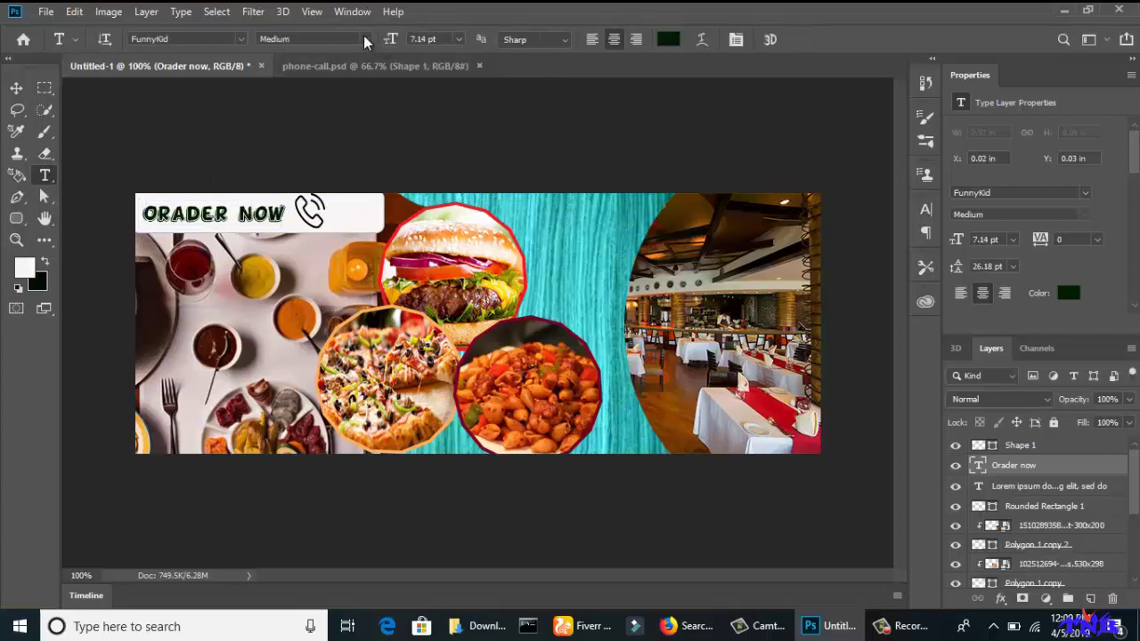
# - Set the headline font to Bernard MT Condensed and fit it to the bar's left end
pyautogui.click(242, 40)
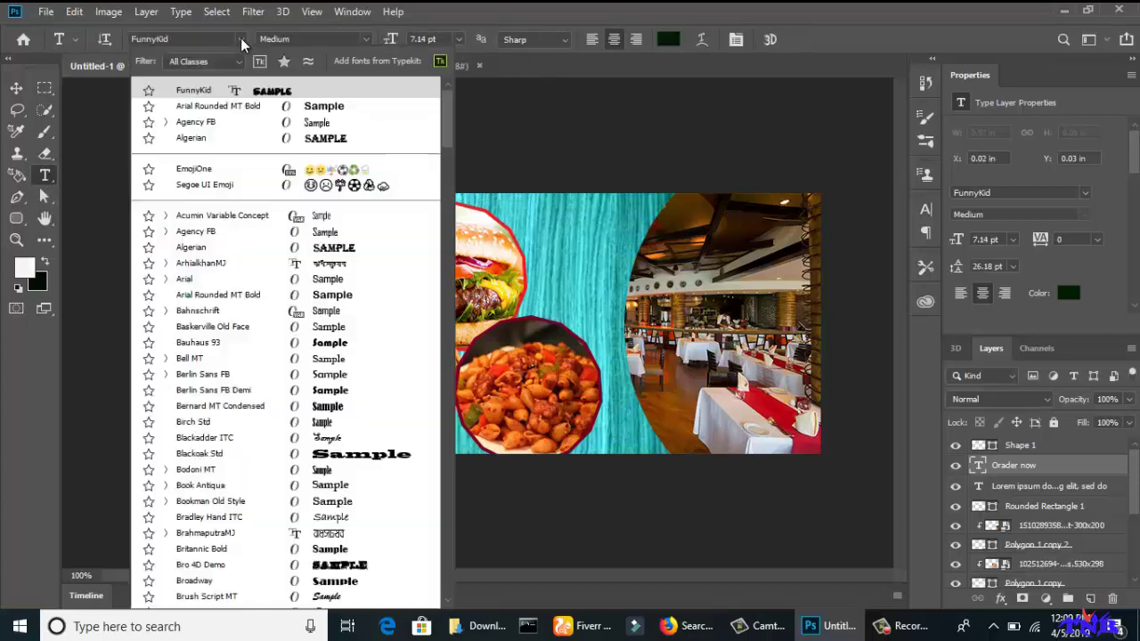
pyautogui.click(311, 254)
pyautogui.click(241, 41)
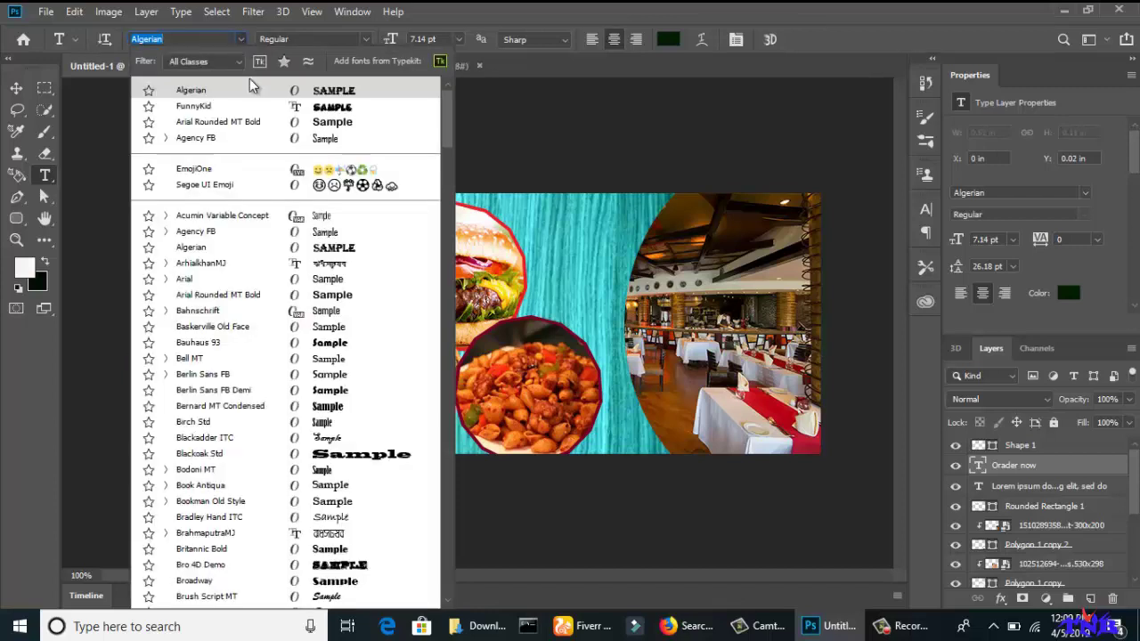
pyautogui.click(322, 407)
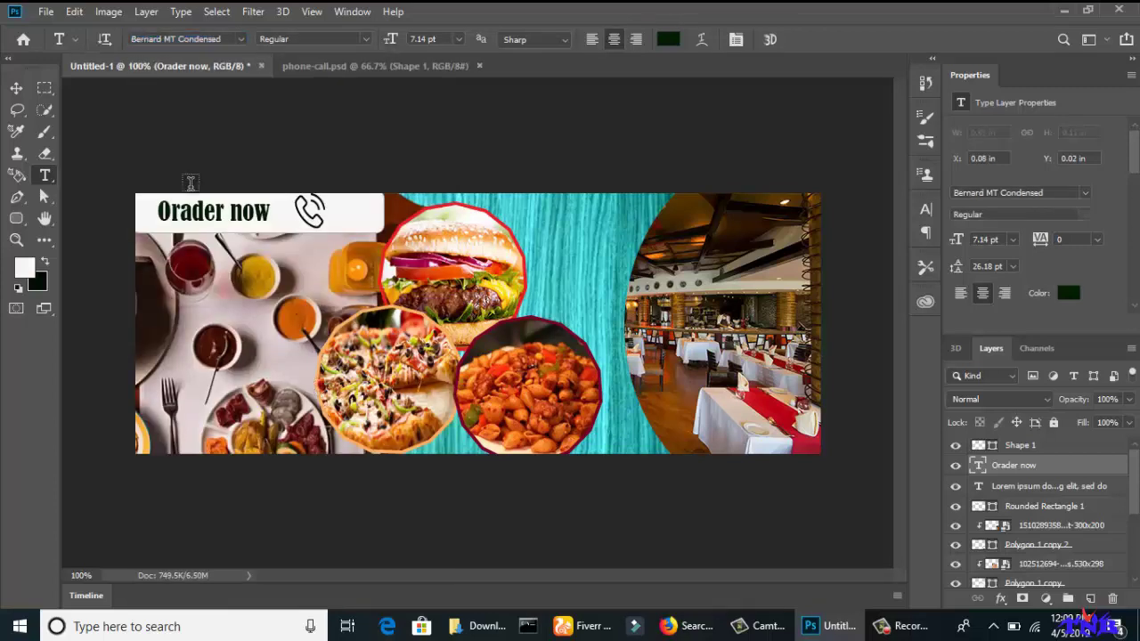
pyautogui.press('v')
pyautogui.moveTo(214, 225)
pyautogui.mouseDown()
pyautogui.moveTo(198, 224)
pyautogui.moveTo(211, 210)
pyautogui.mouseUp()
pyautogui.hotkey('ctrl', 't')
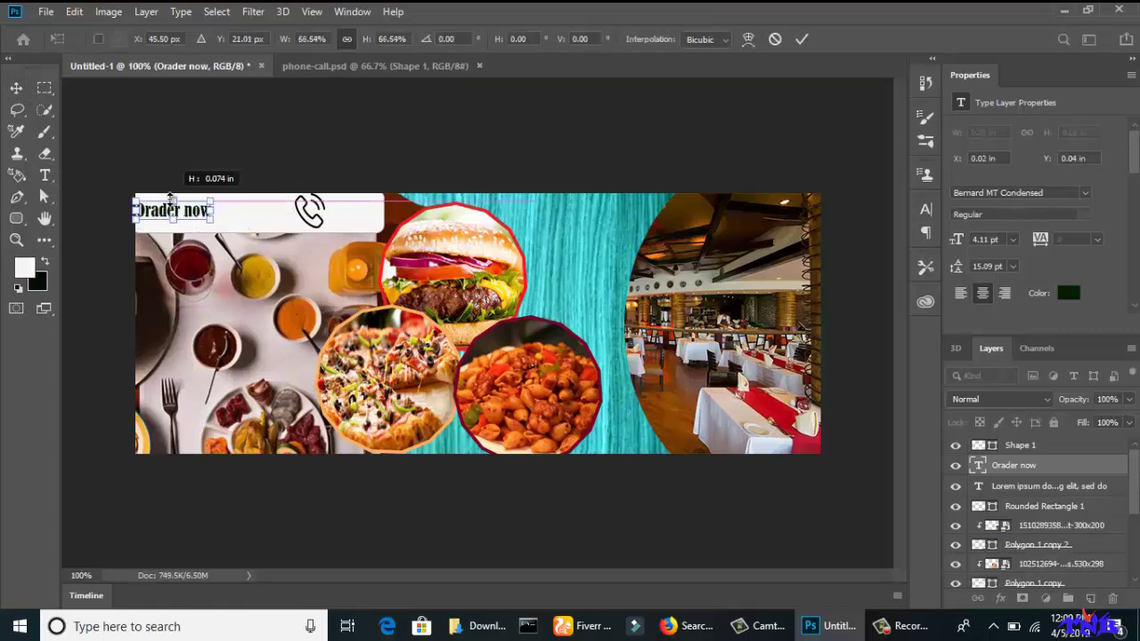
pyautogui.moveTo(138, 211); pyautogui.dragTo(134, 211)
# - Commit the headline resize, shift the top bar left, and move the phone icon beside the headline
pyautogui.click(801, 38)
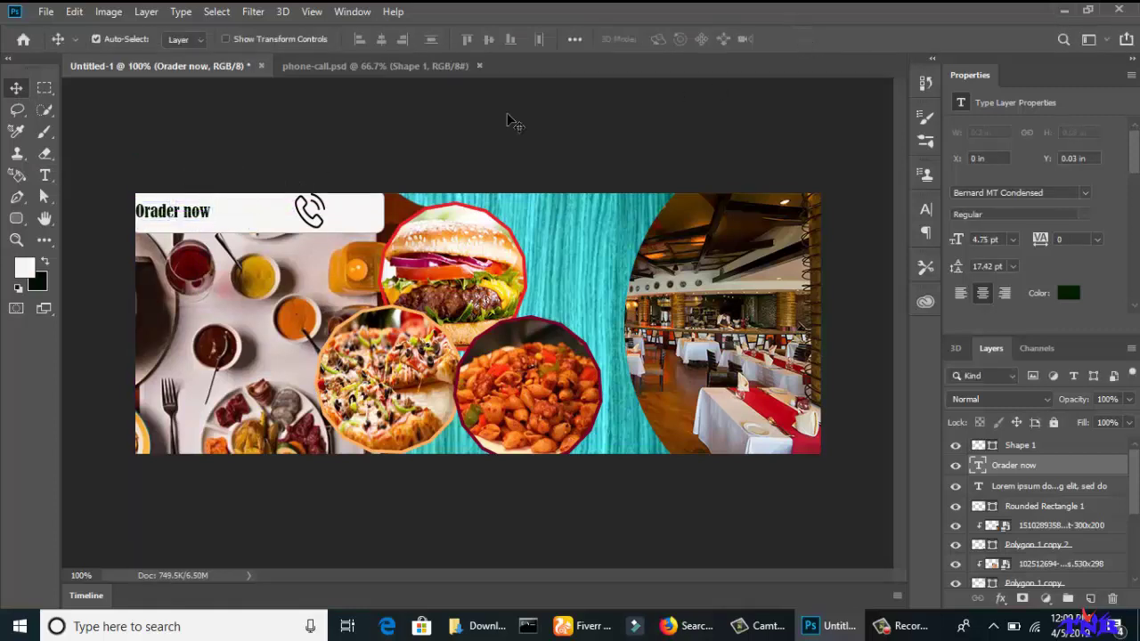
pyautogui.moveTo(313, 214); pyautogui.dragTo(306, 214)
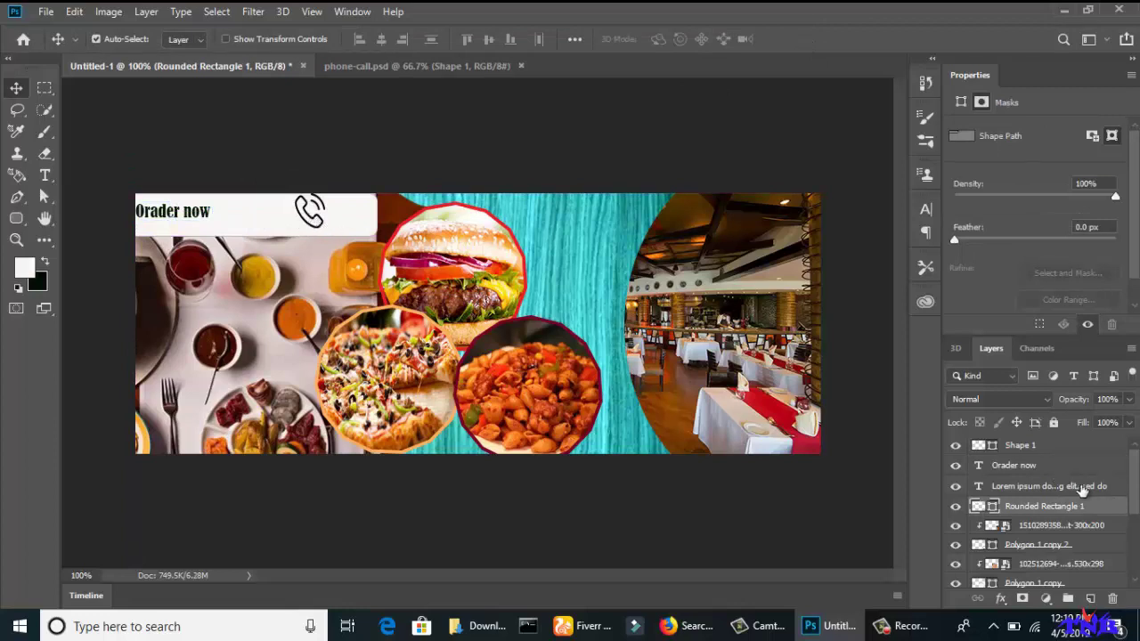
pyautogui.click(1020, 445)
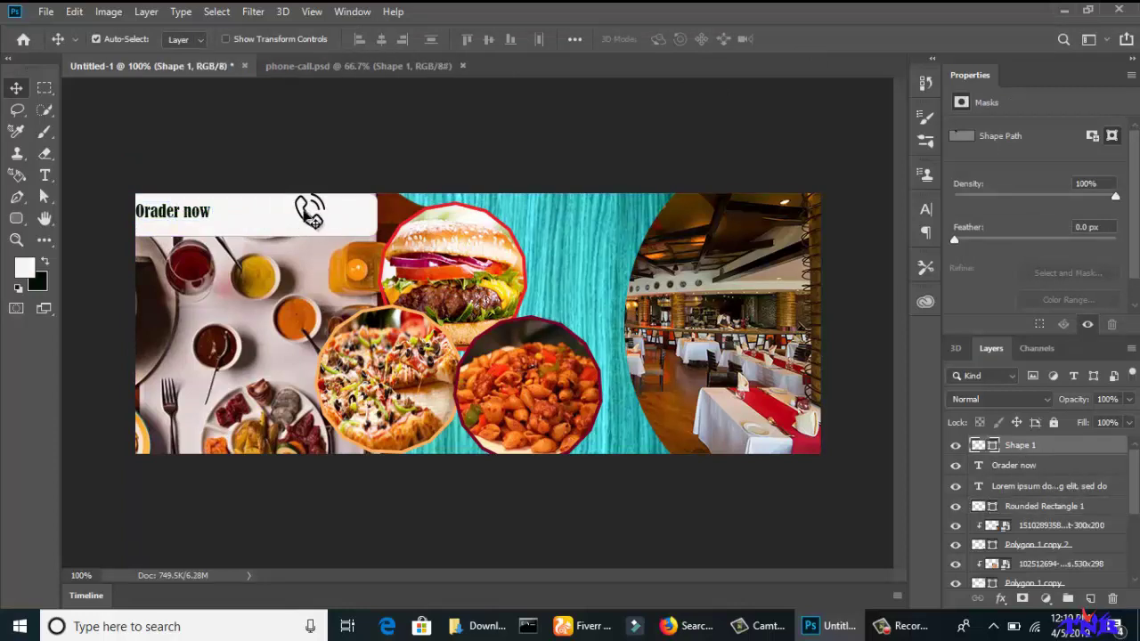
pyautogui.moveTo(310, 211); pyautogui.dragTo(224, 216)
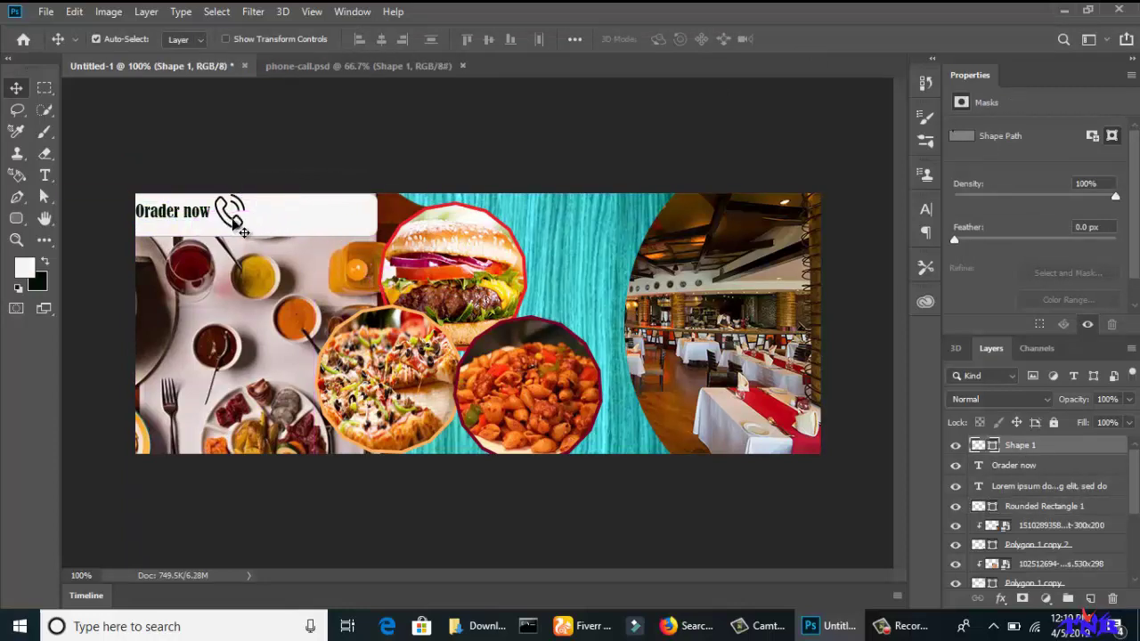
# - Fill the phone icon with orange ff6d00 and nudge it slightly left
pyautogui.doubleClick(992, 445)
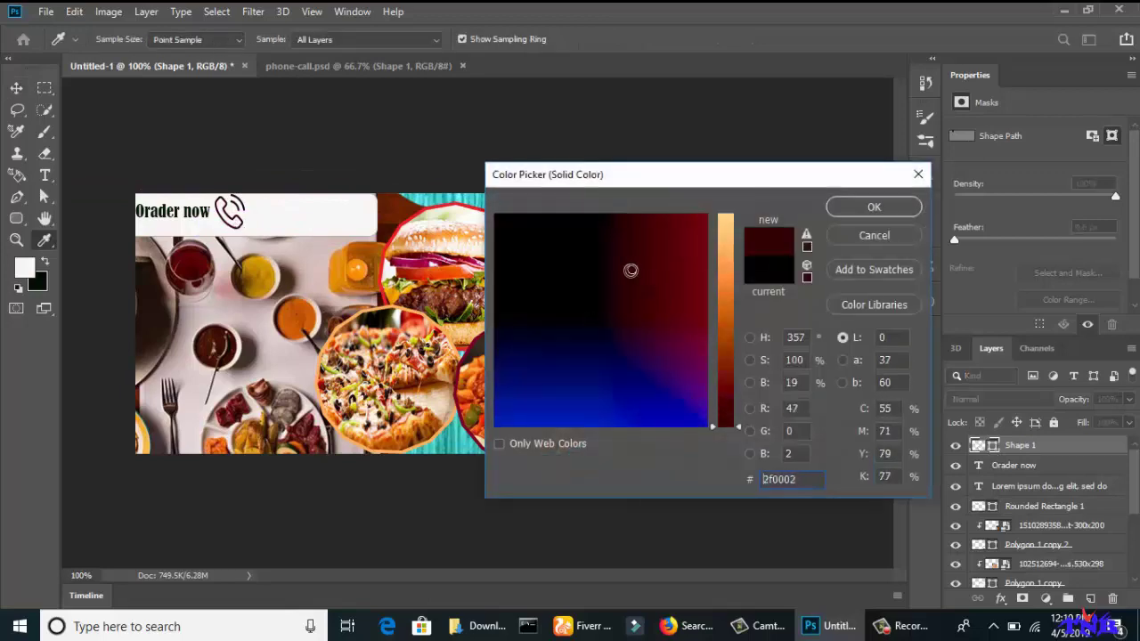
pyautogui.write('ff6d00')
pyautogui.click(873, 207)
pyautogui.press('v')
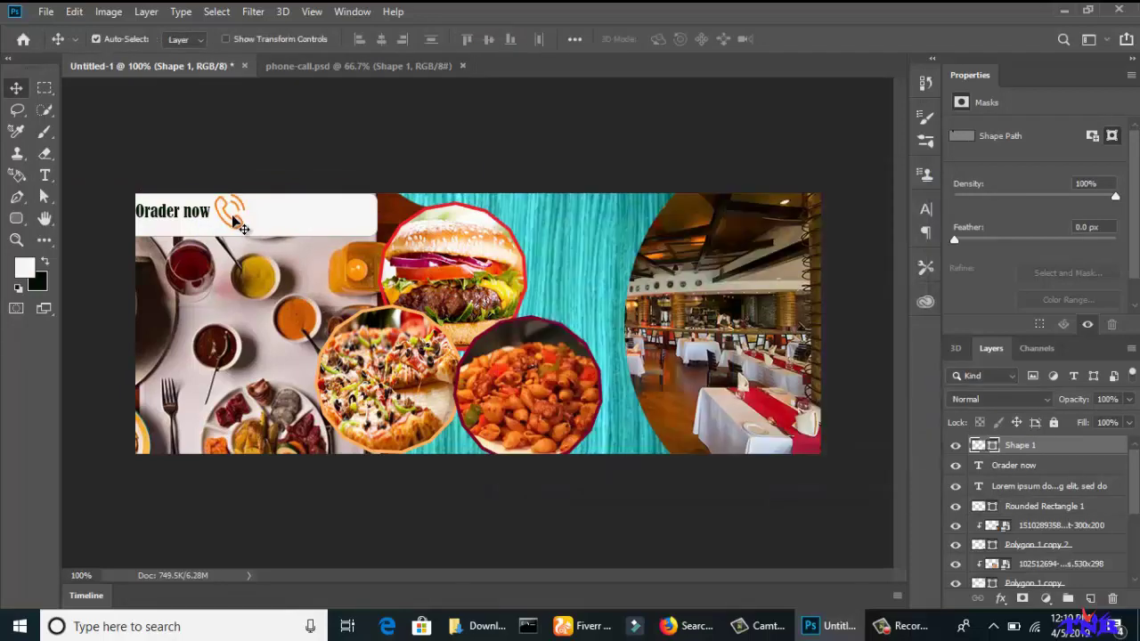
pyautogui.moveTo(231, 218); pyautogui.dragTo(228, 218)
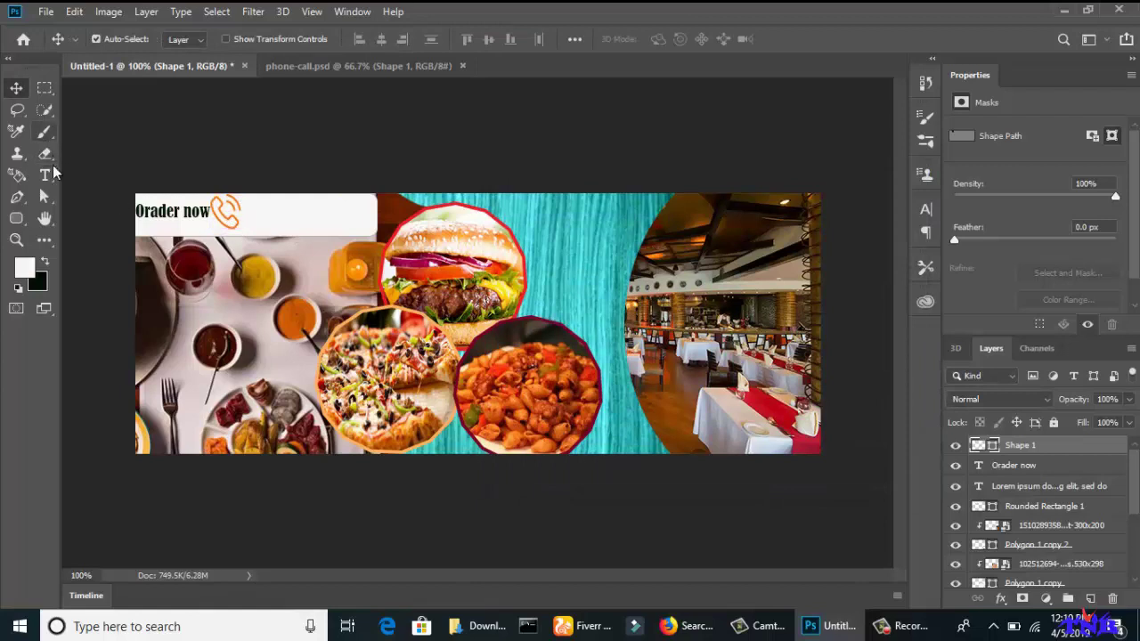
# - Add a text layer with the restaurant's phone number and place it right of the icon
pyautogui.rightClick(45, 175)
pyautogui.click(98, 172)
pyautogui.click(217, 217)
pyautogui.press('BackSpace')
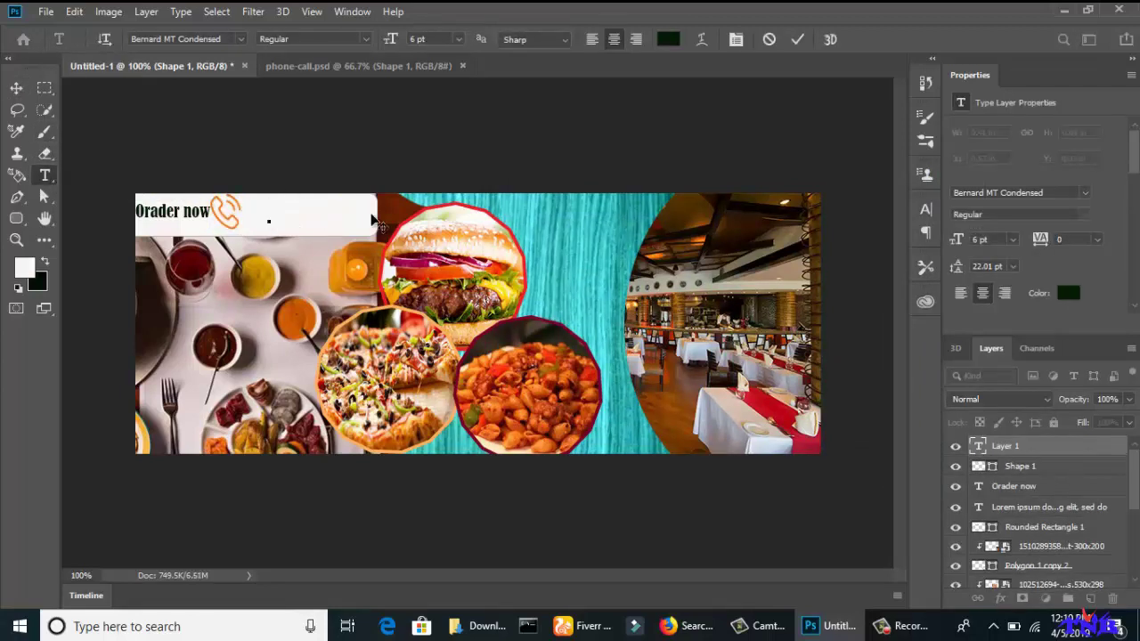
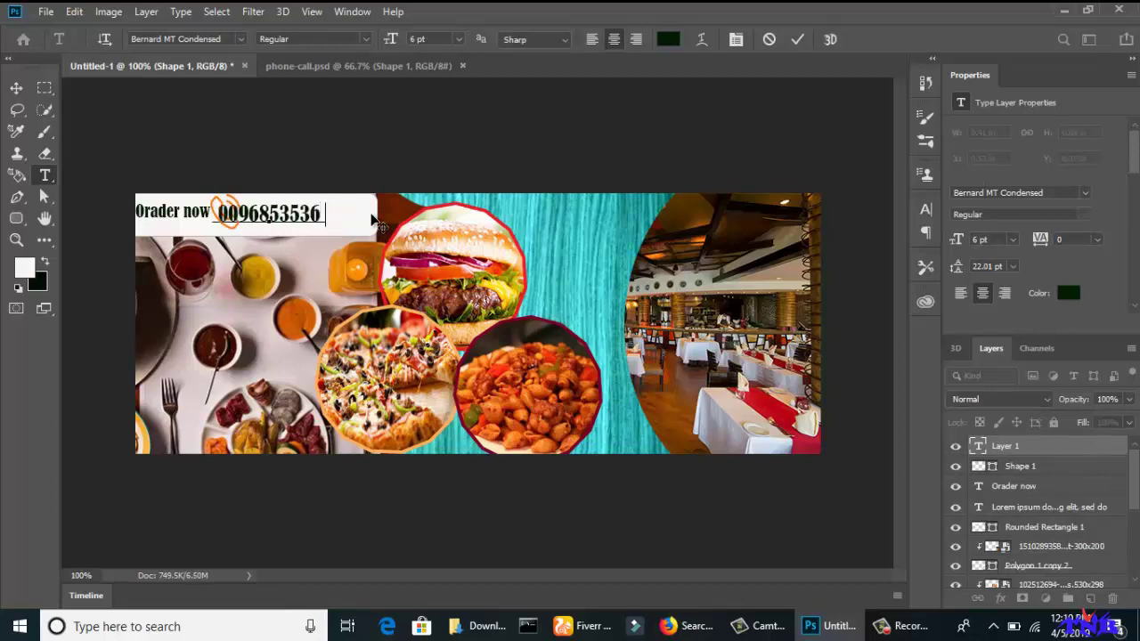
pyautogui.click(797, 39)
pyautogui.click(16, 88)
pyautogui.moveTo(292, 215)
pyautogui.mouseDown()
pyautogui.moveTo(330, 214)
pyautogui.moveTo(307, 236)
pyautogui.mouseUp()
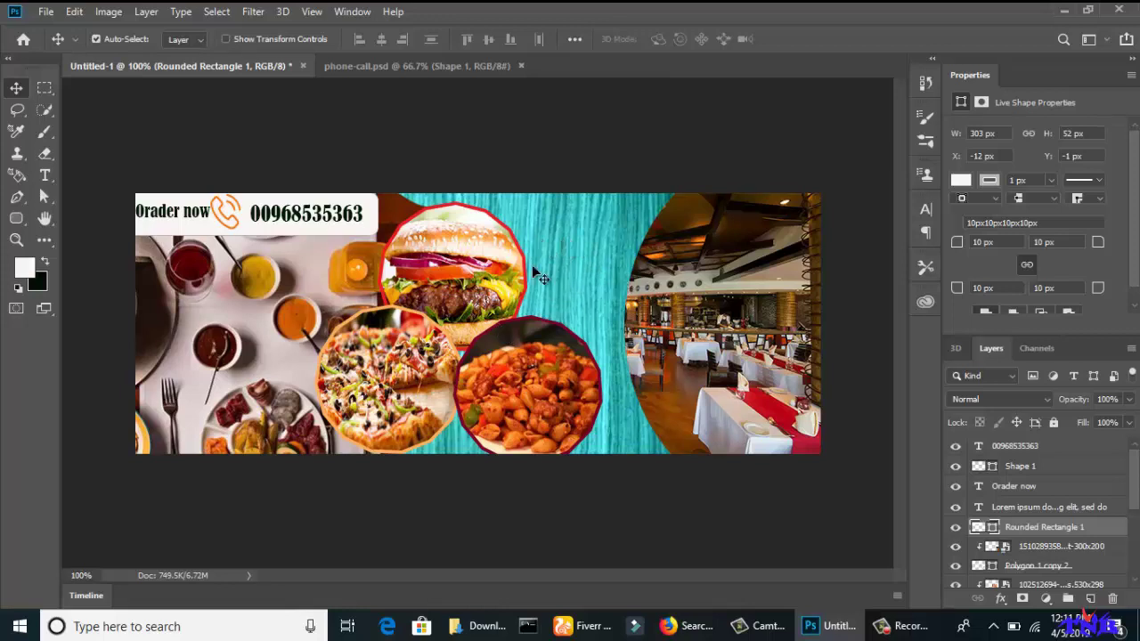
pyautogui.click(224, 221)
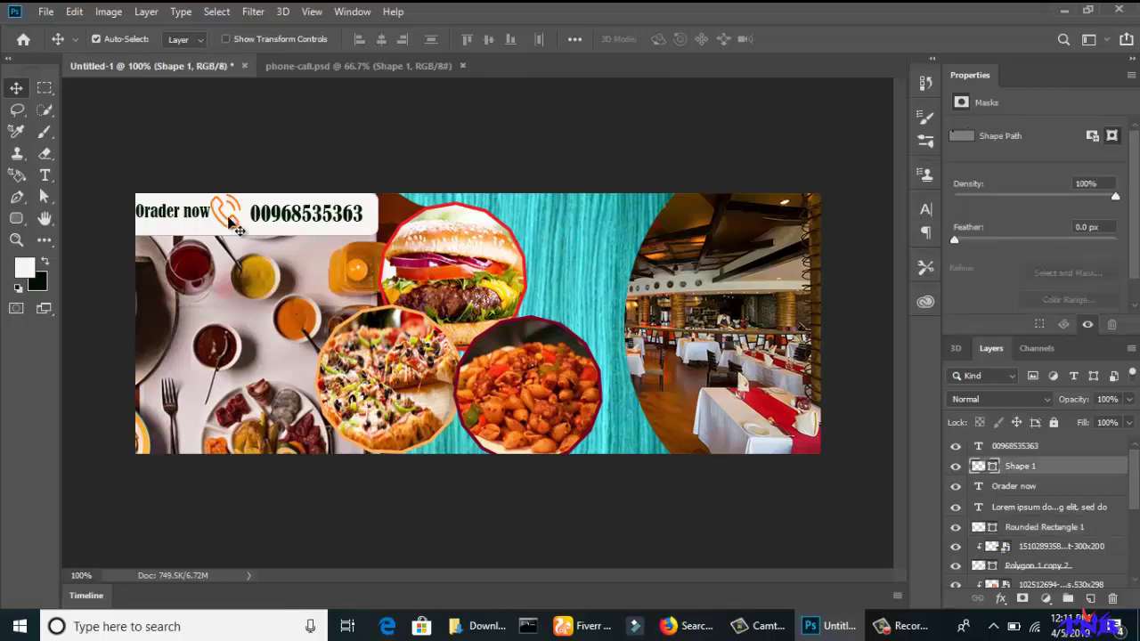
pyautogui.click(239, 229)
pyautogui.moveTo(233, 223); pyautogui.dragTo(239, 230)
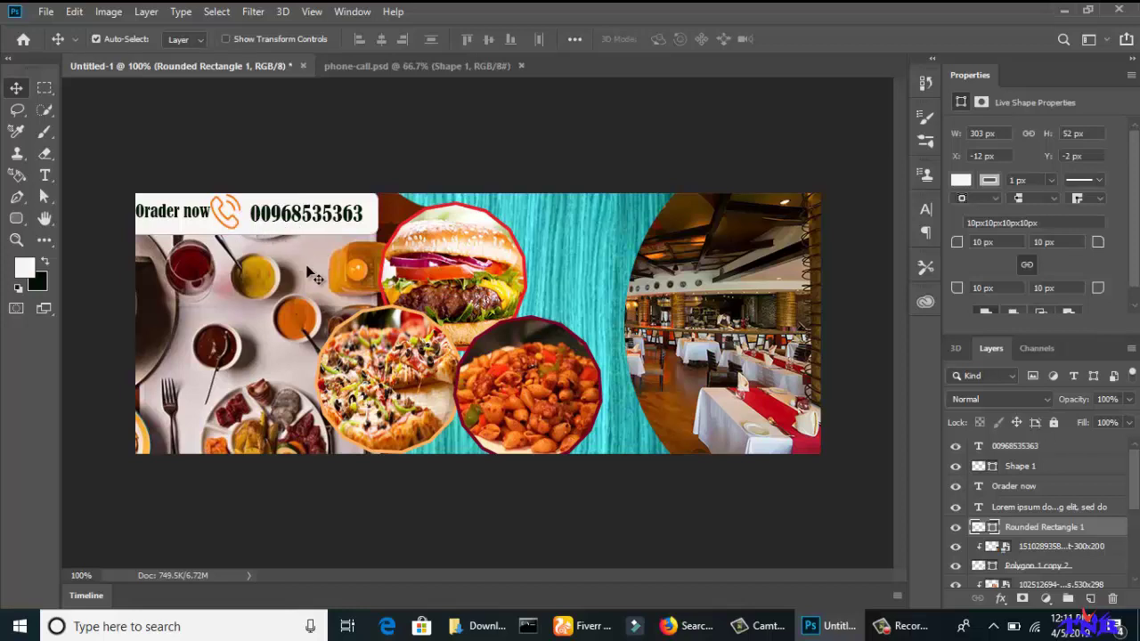